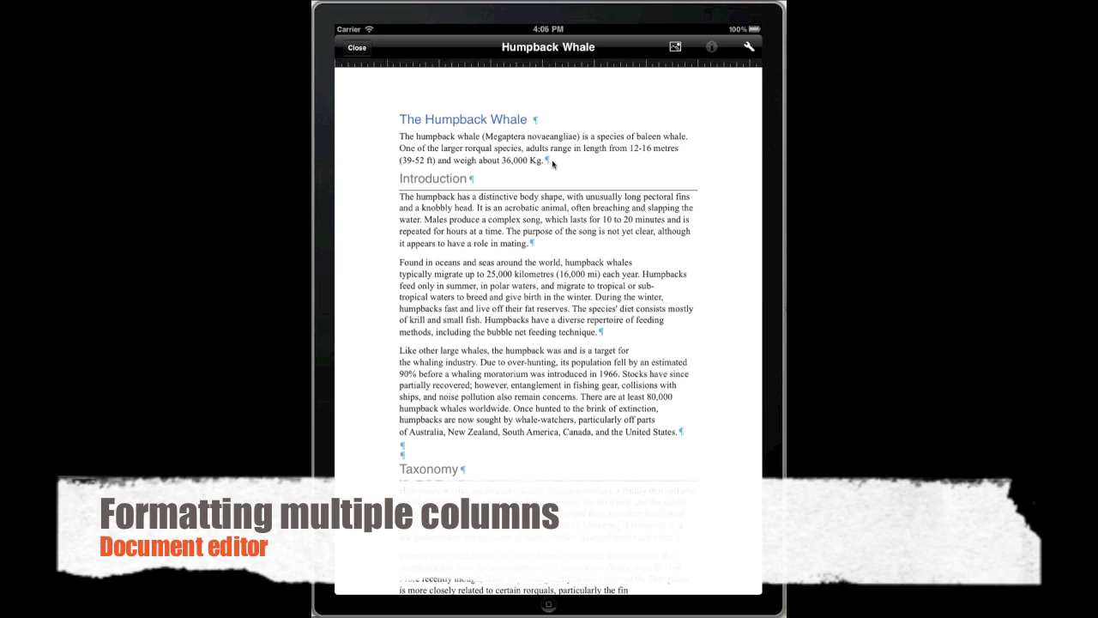
Insert a continuous section break after the opening Humpback Whale paragraph
click(552, 163)
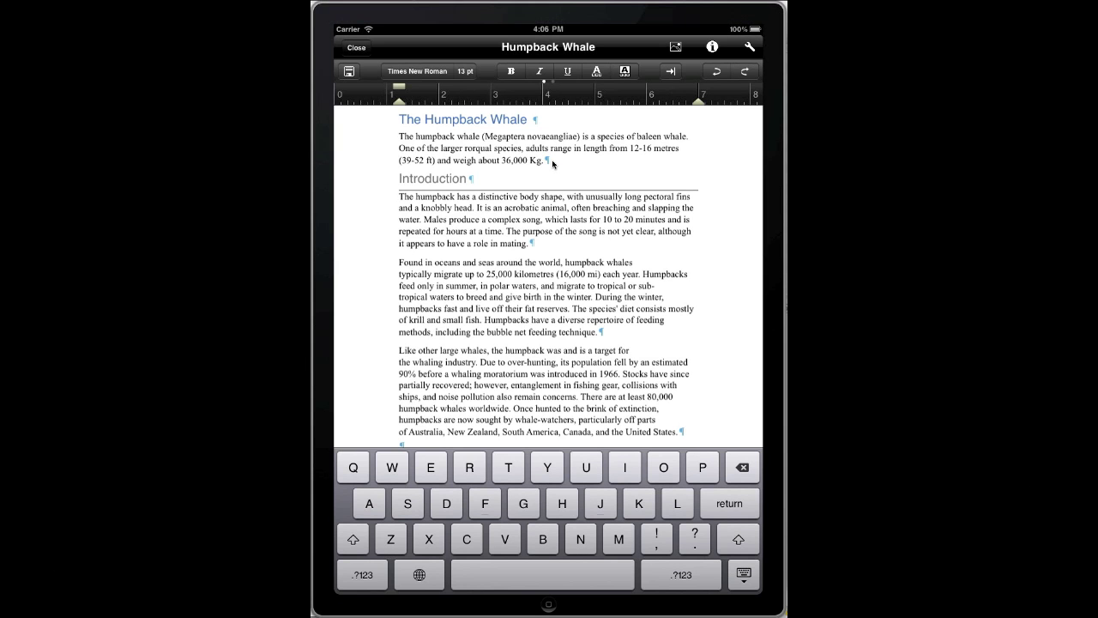
click(674, 70)
click(641, 223)
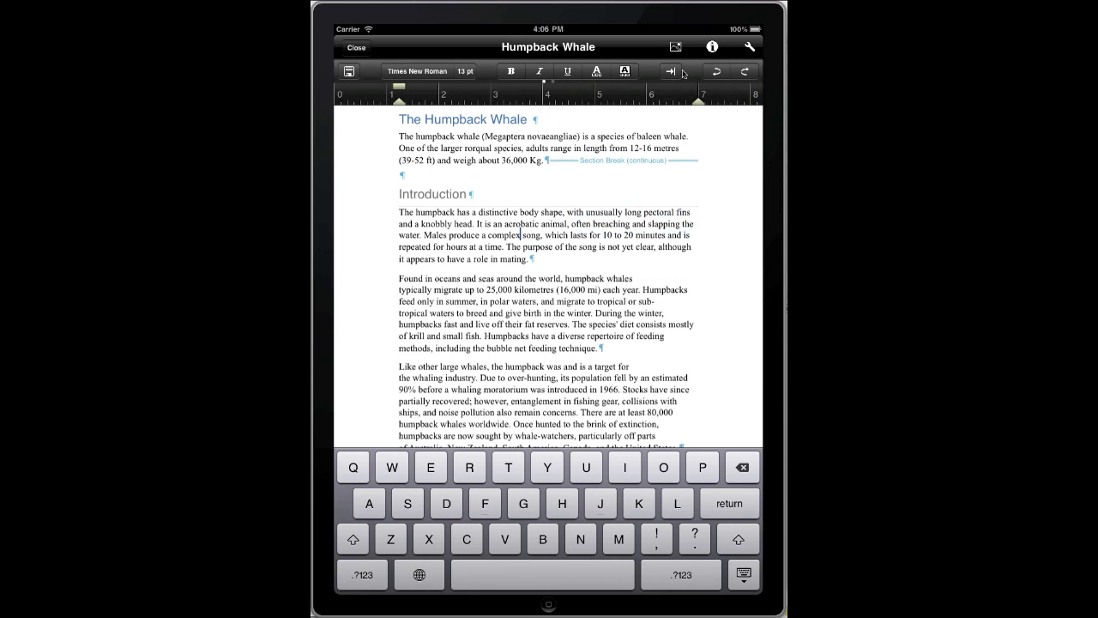
Set the layout of the text below the break to 2 columns
click(712, 47)
click(721, 81)
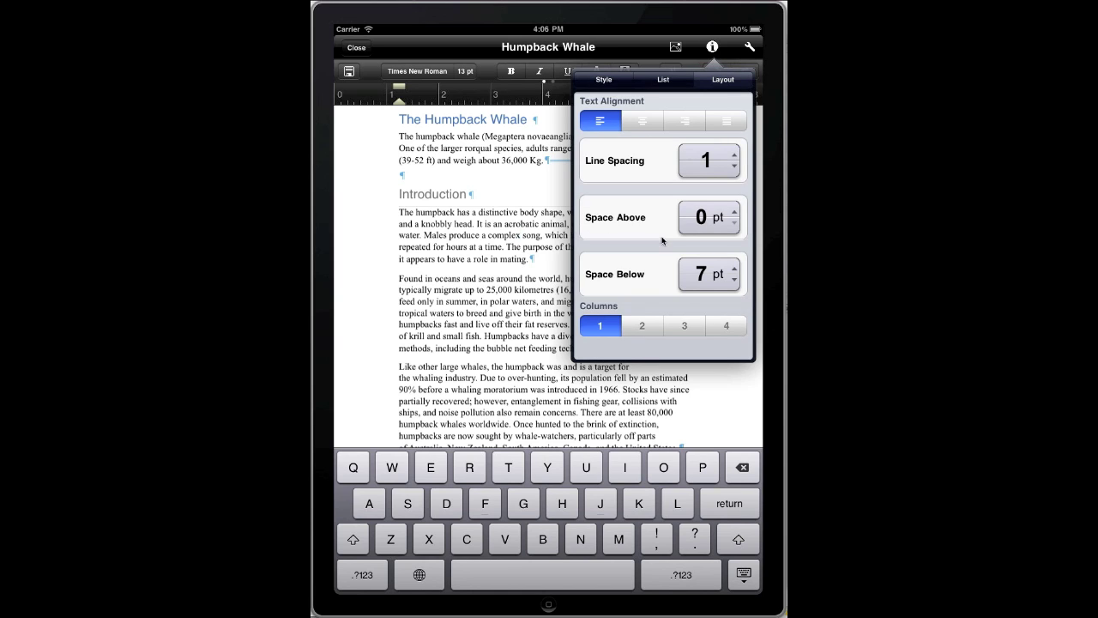
click(646, 327)
click(525, 317)
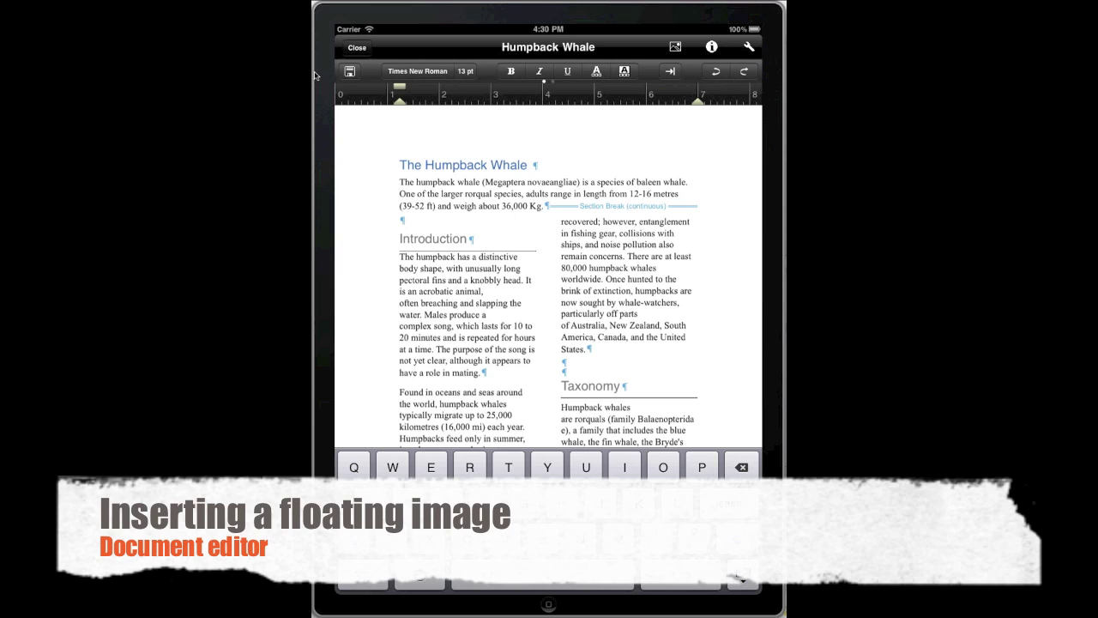
Insert the pink whale photo from Saved Photos, enlarge it and move it higher
click(676, 47)
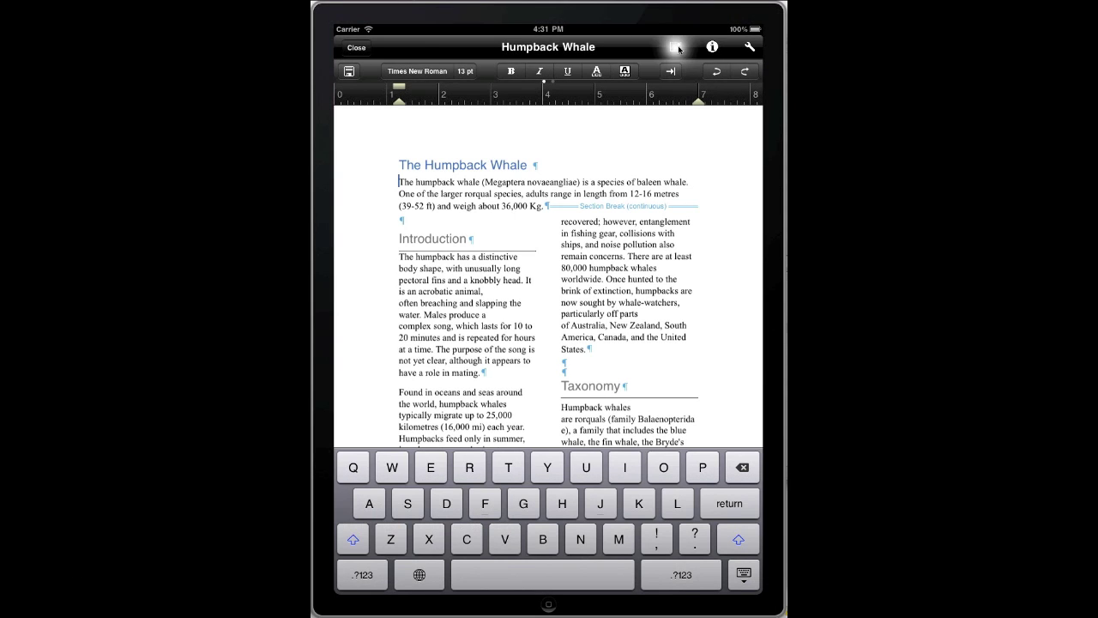
click(672, 135)
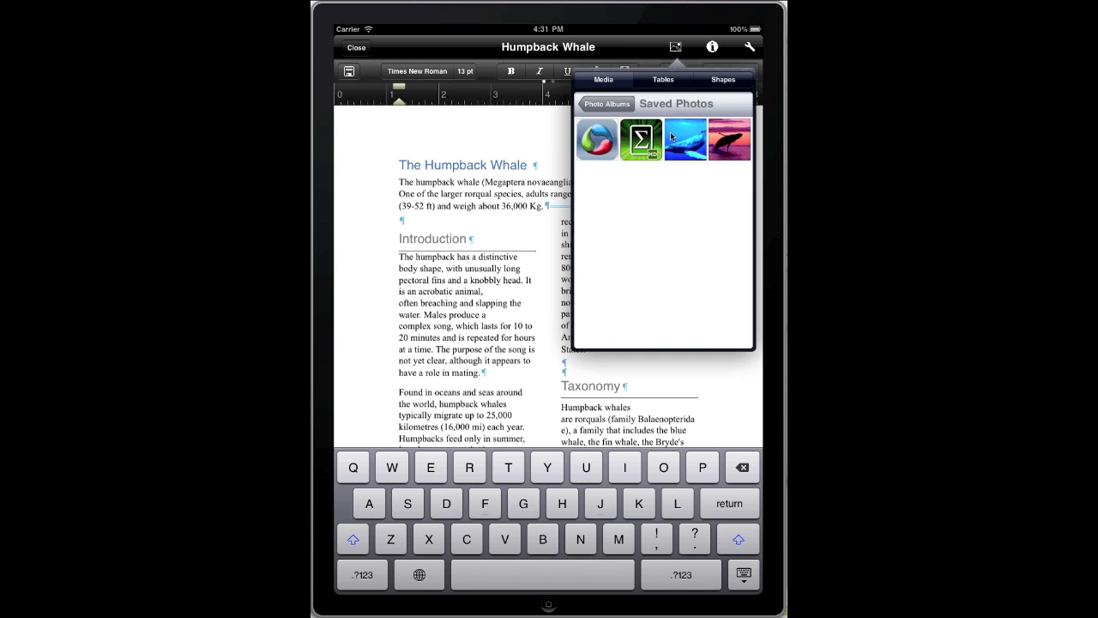
click(733, 150)
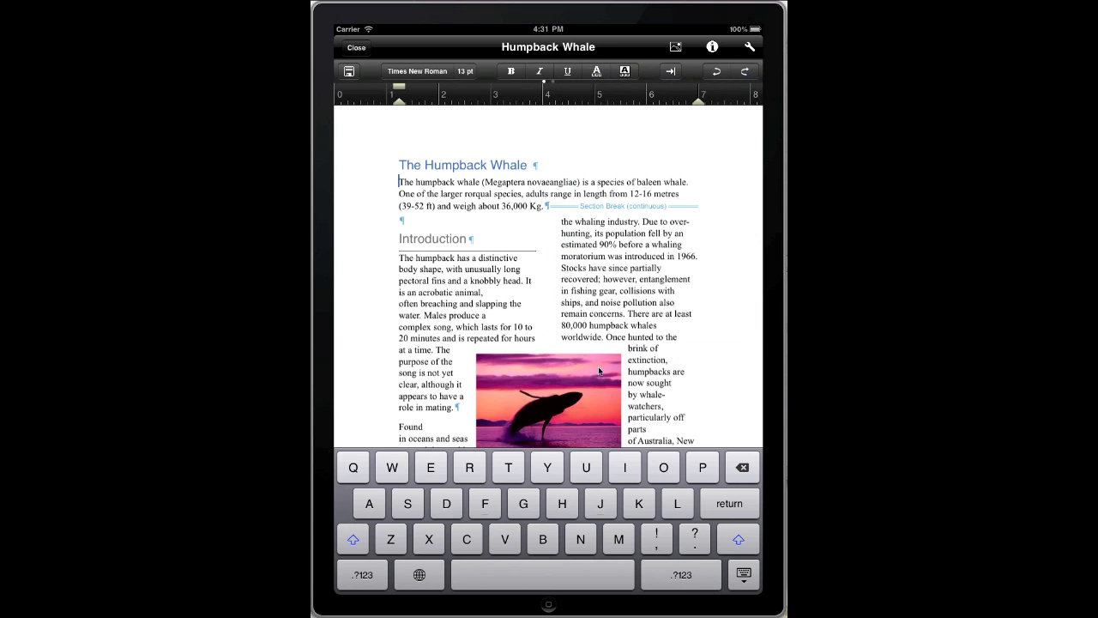
click(567, 393)
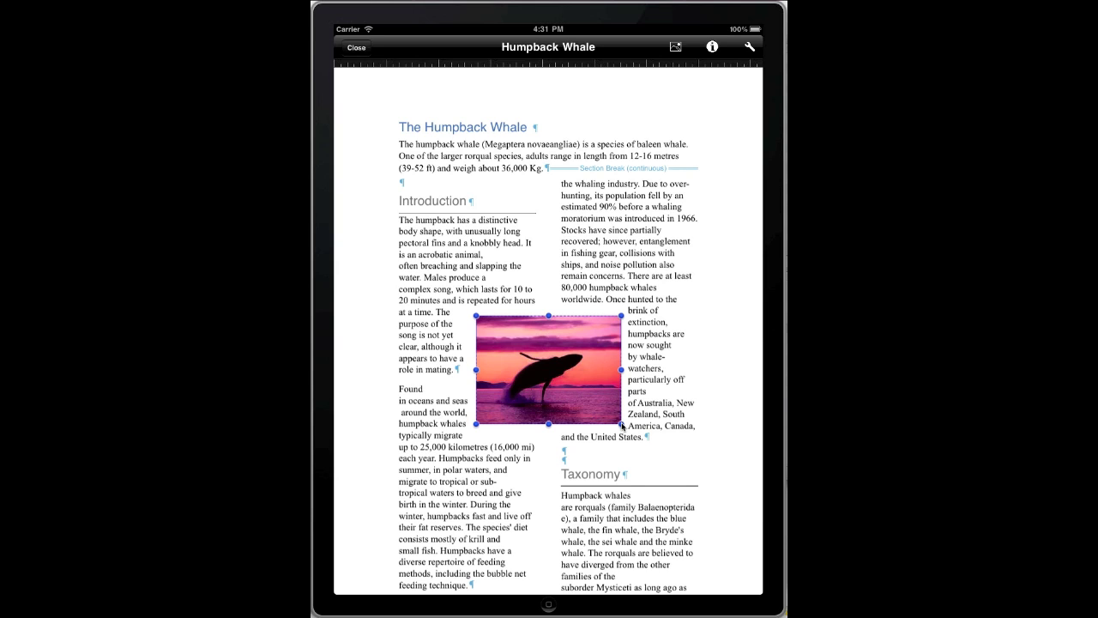
drag(622, 427, 640, 442)
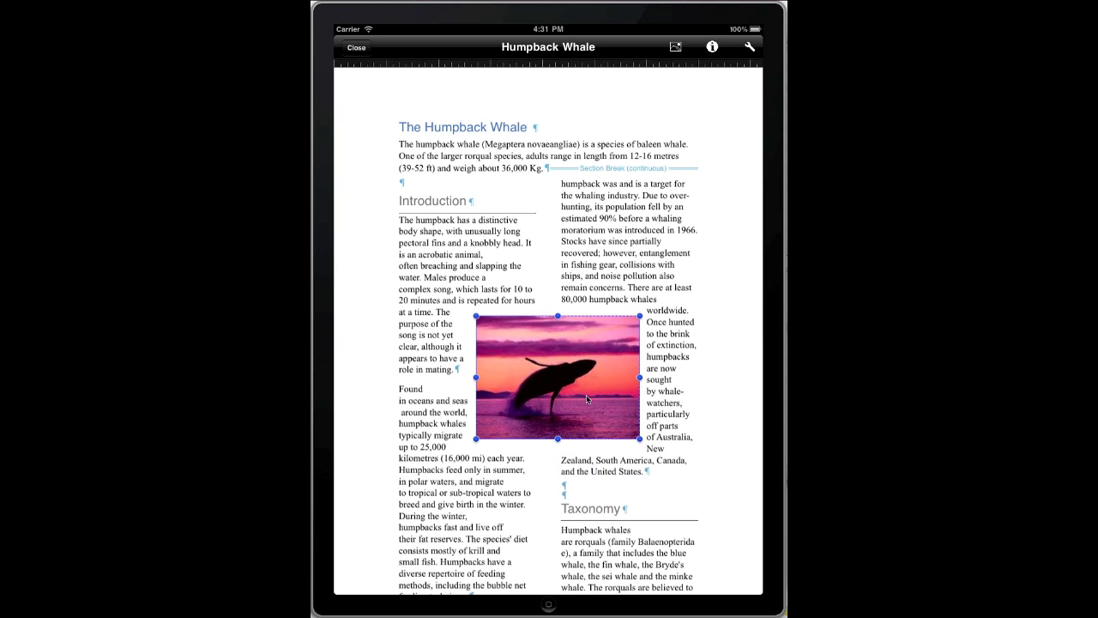
drag(585, 398, 582, 320)
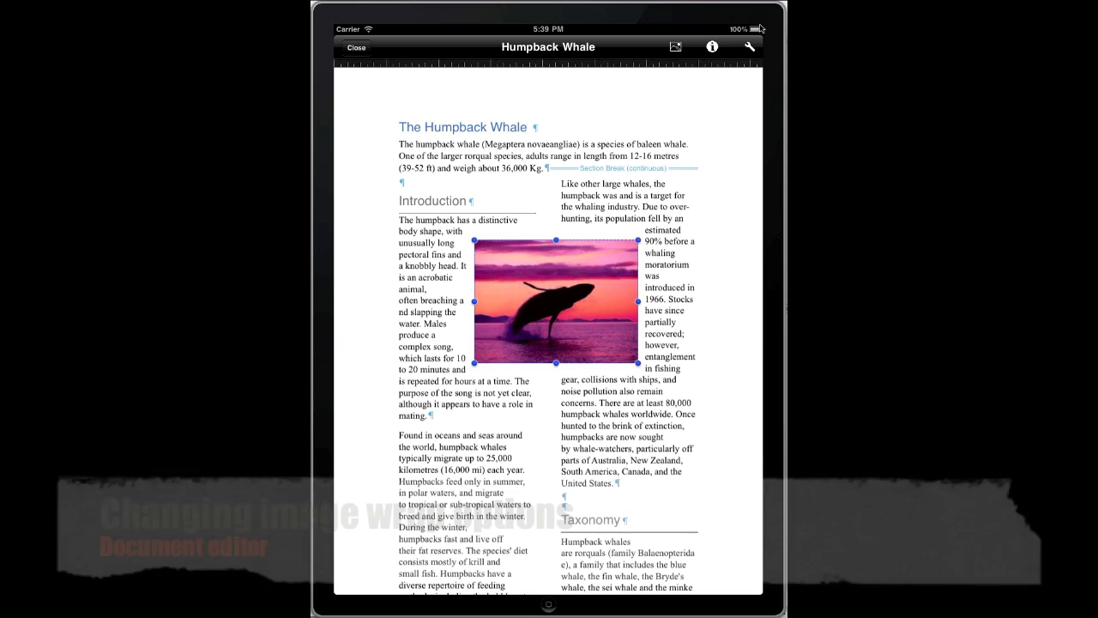
Set the photo's wrap to Above and below and place it between the columns
click(713, 47)
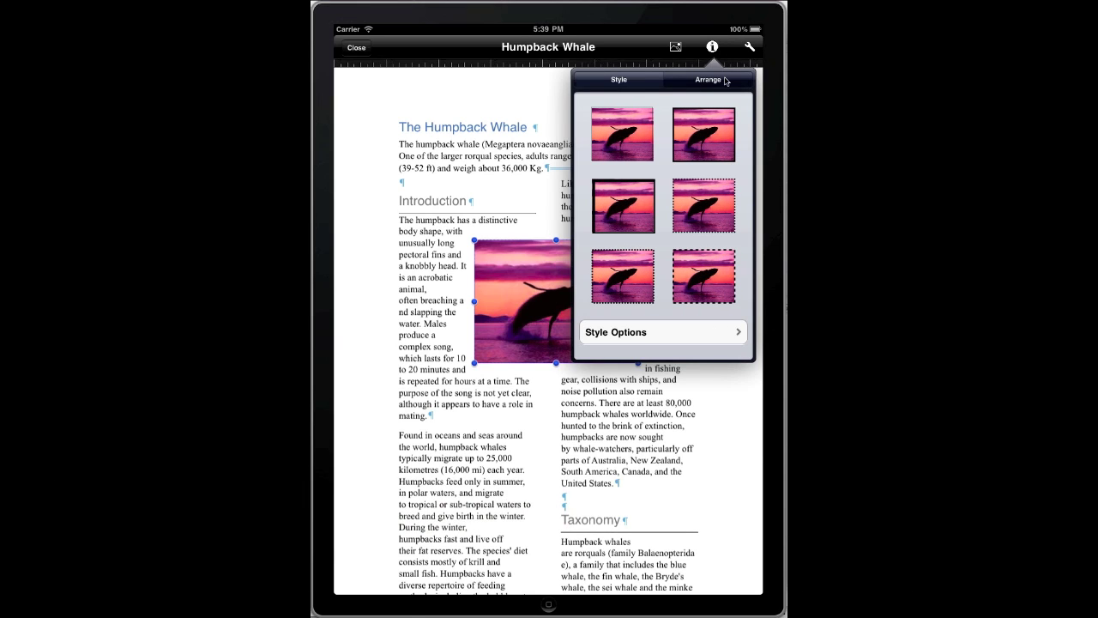
click(726, 81)
click(691, 163)
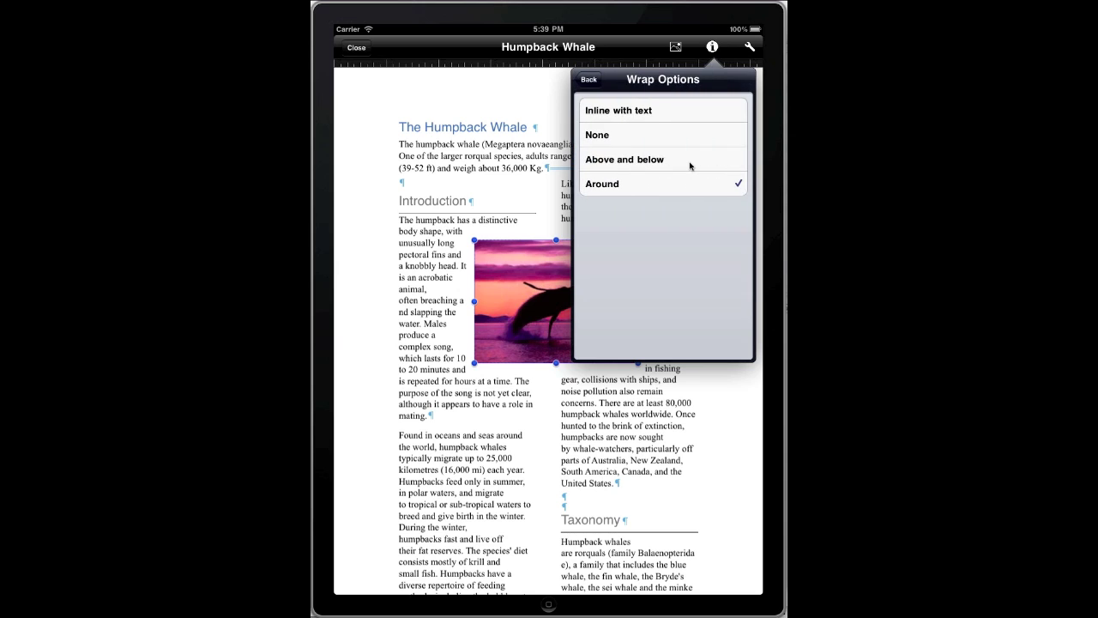
click(685, 160)
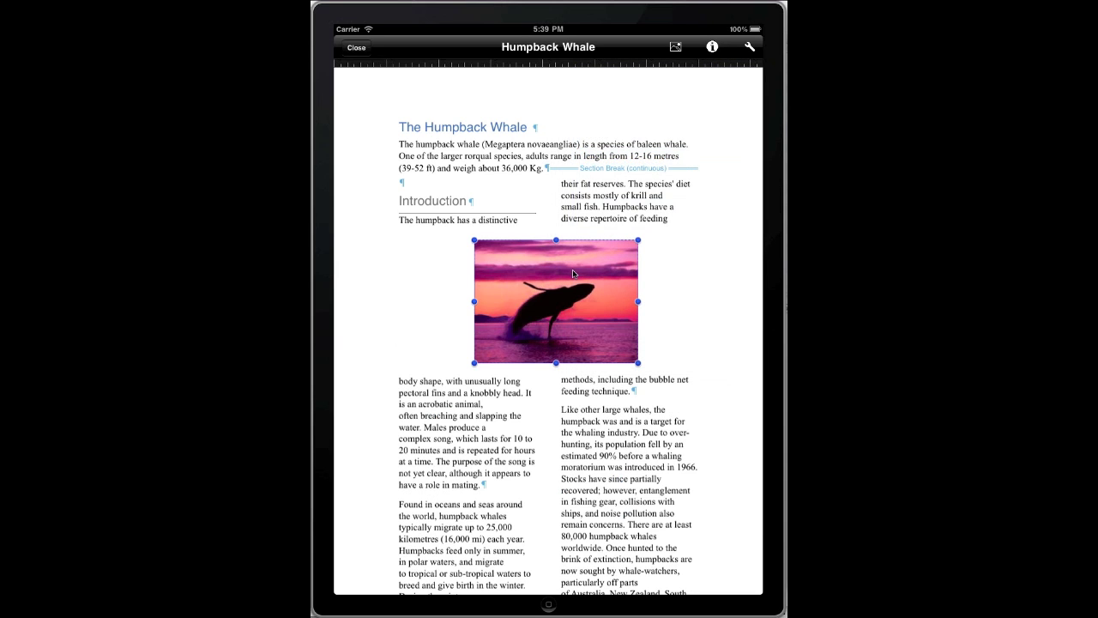
drag(573, 273, 568, 357)
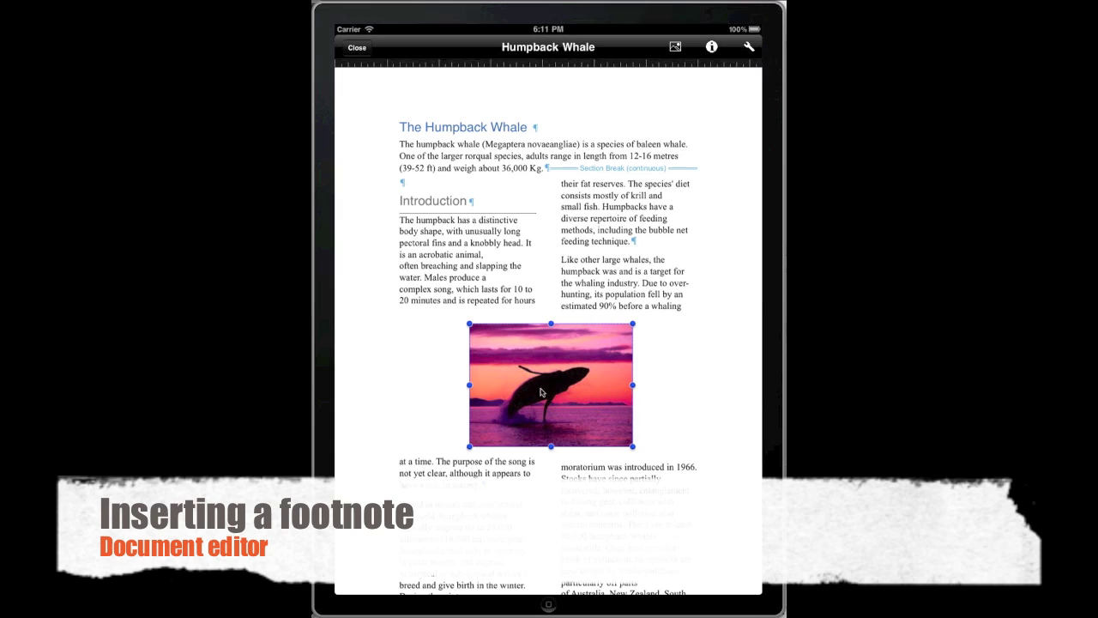
Add a footnote to 'humpback' reading 'See reference to Humpback Whale - American scien'
double_click(447, 225)
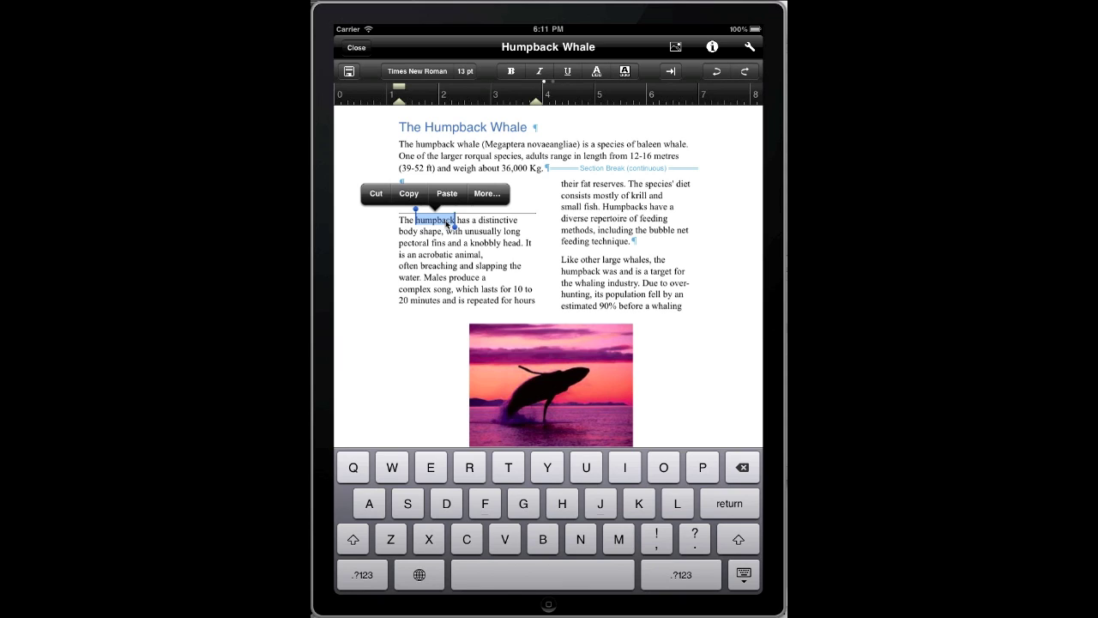
click(487, 194)
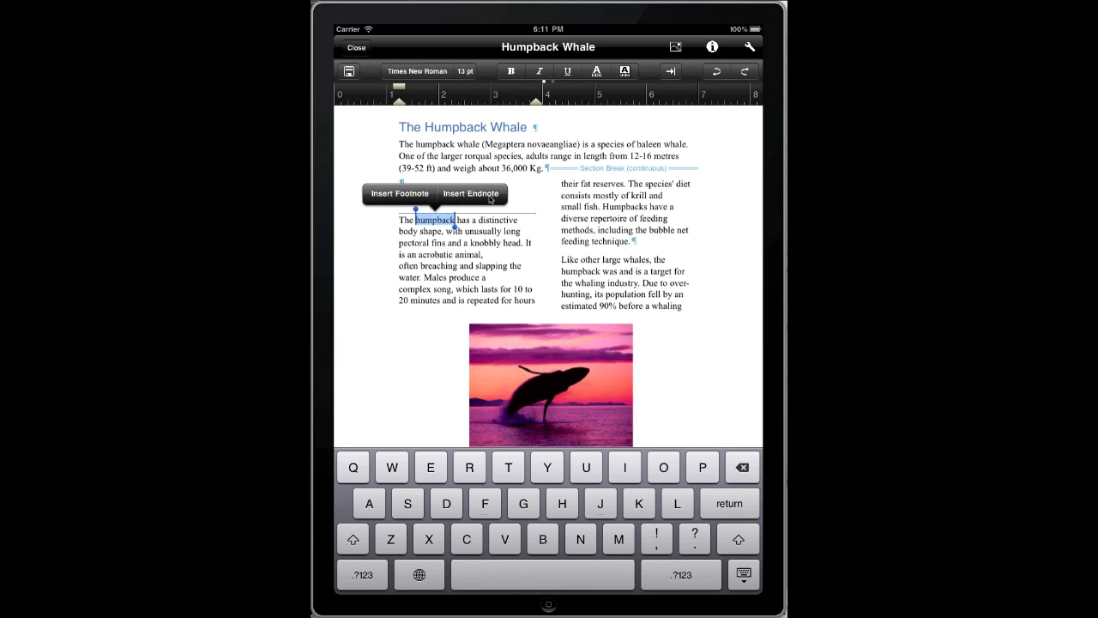
click(419, 195)
text(See reference to Hump)
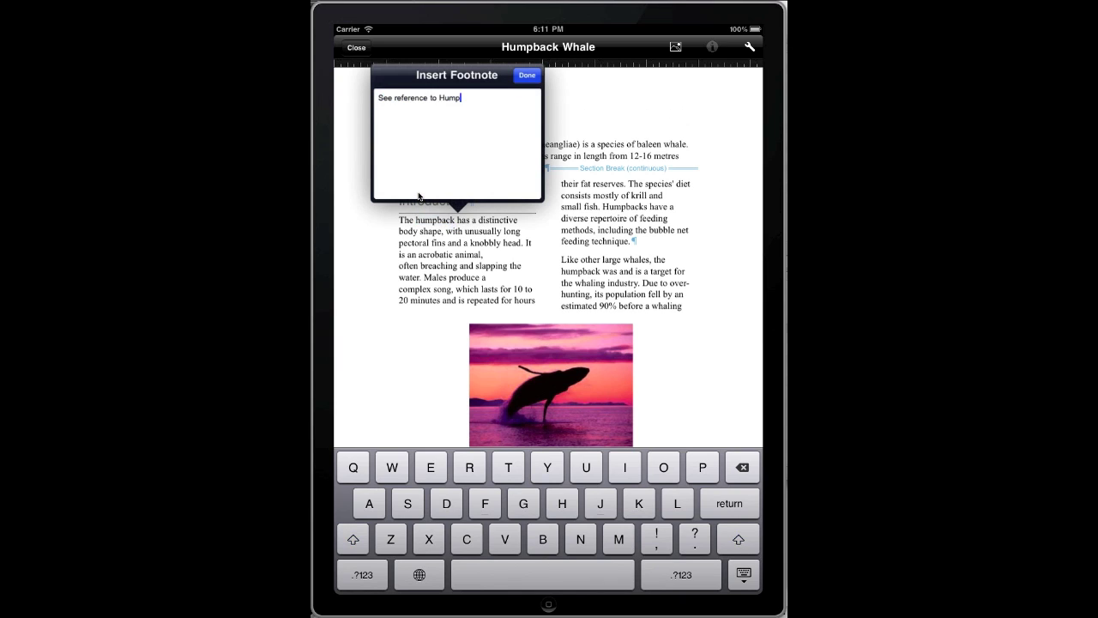
text(back Whale - American scientific.)
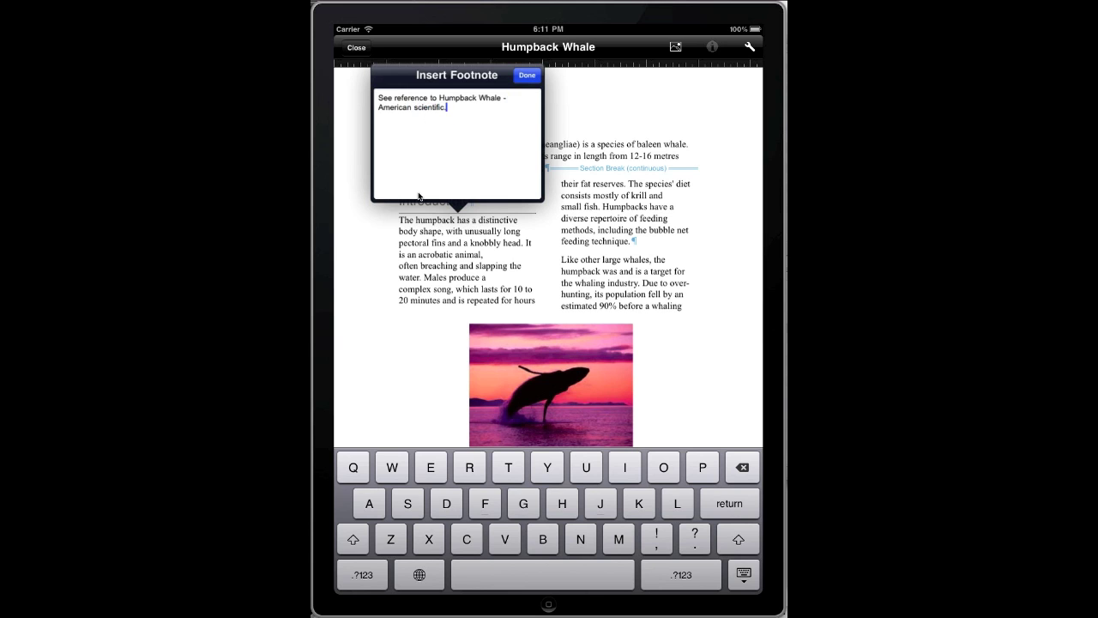
click(523, 77)
drag(428, 371, 427, 228)
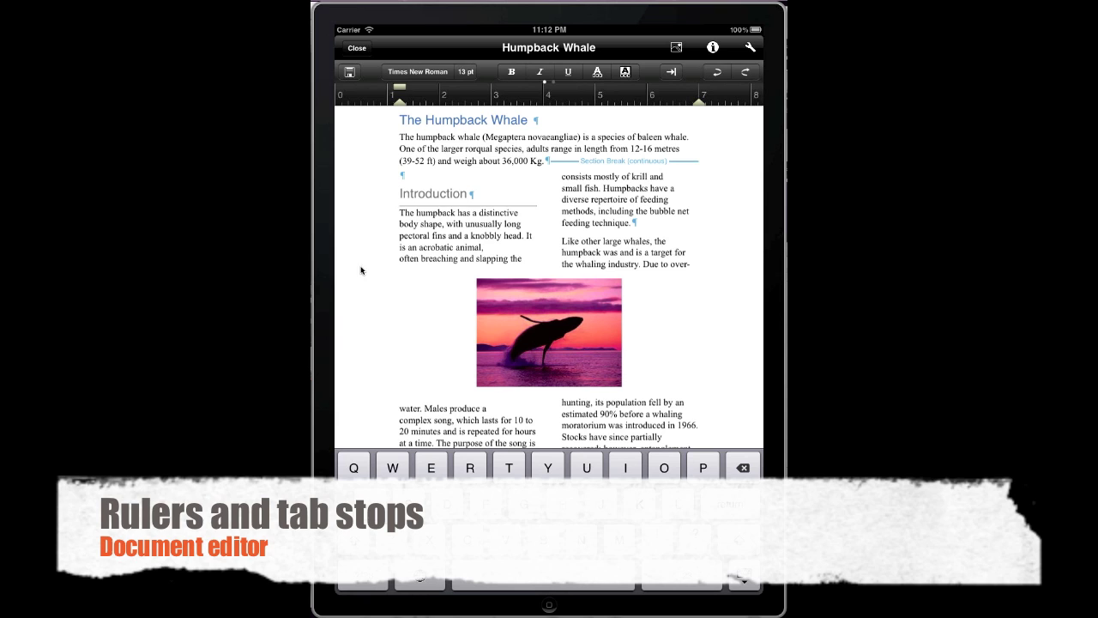
Add a tab stop on the ruler and insert a tab after 'The humpback'
click(674, 74)
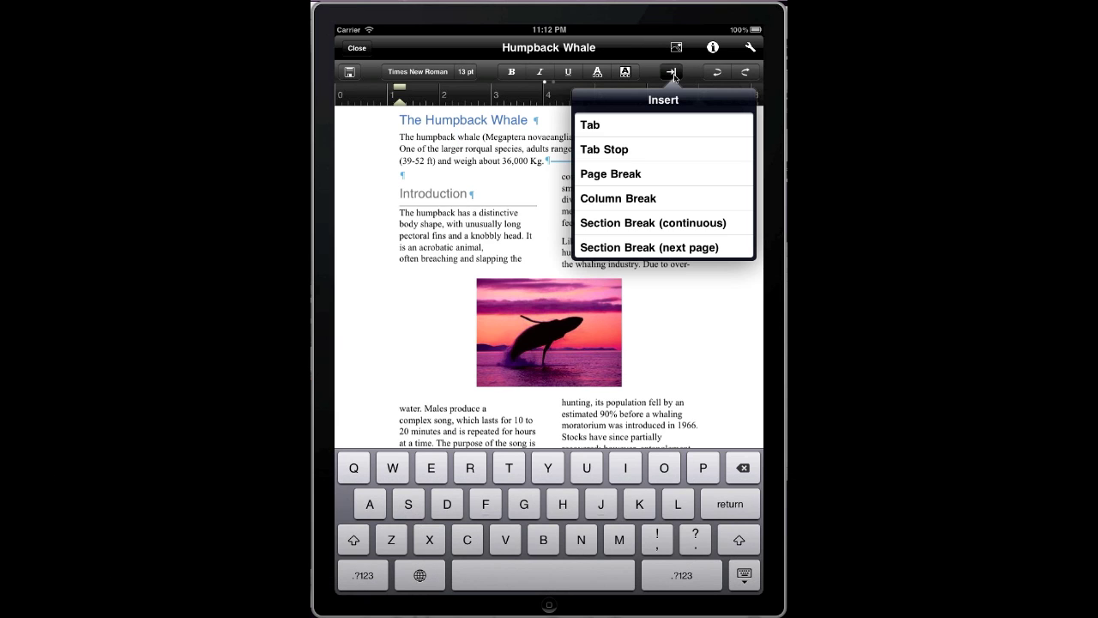
click(643, 152)
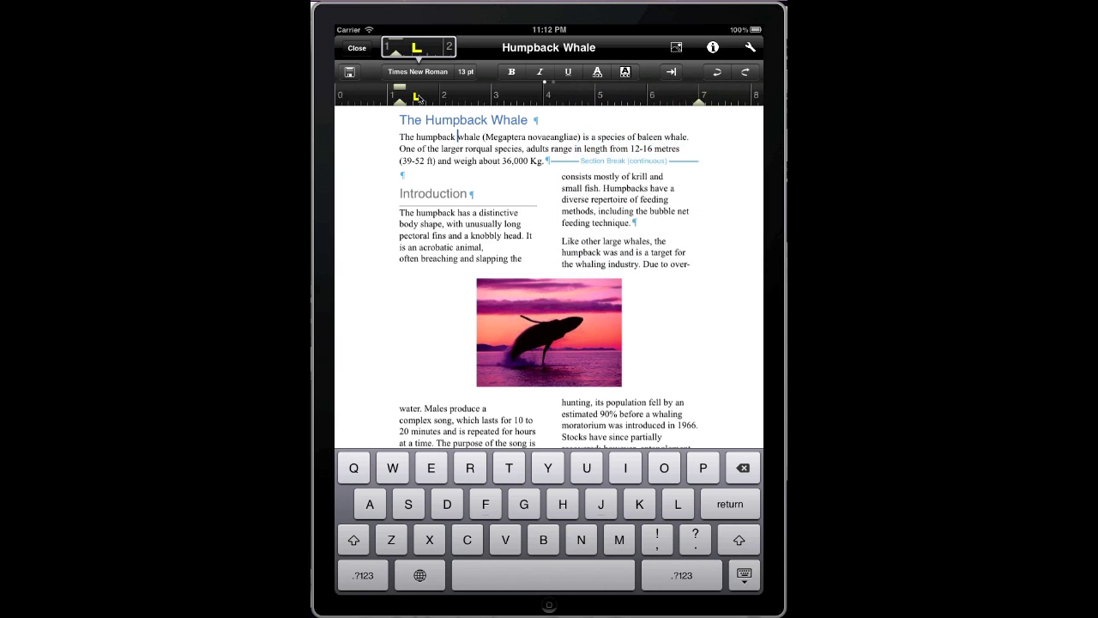
drag(419, 97, 556, 97)
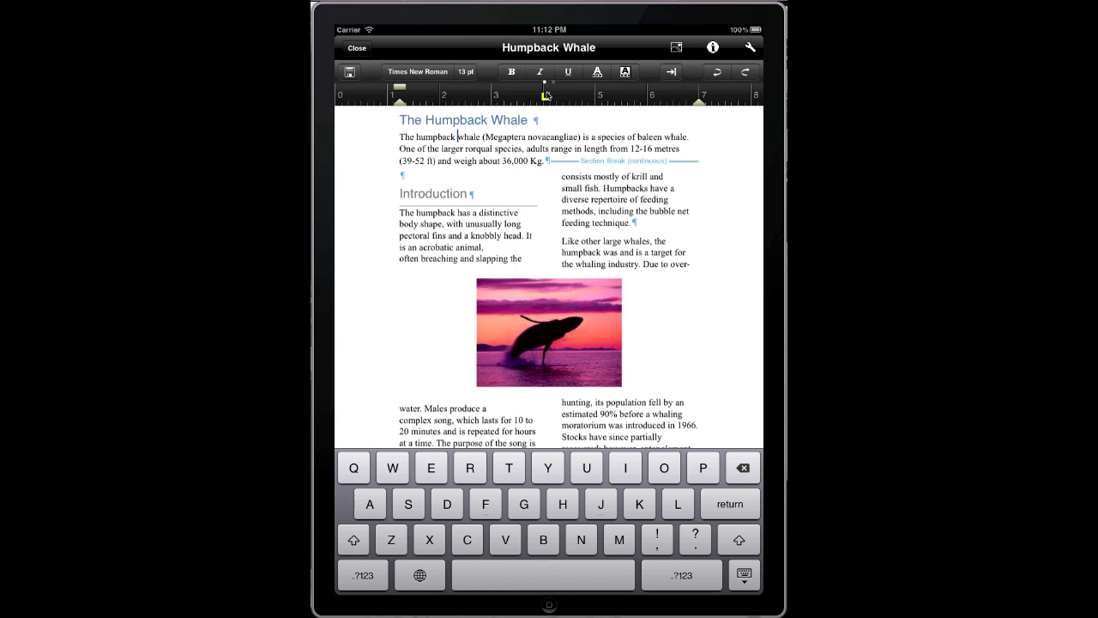
click(672, 75)
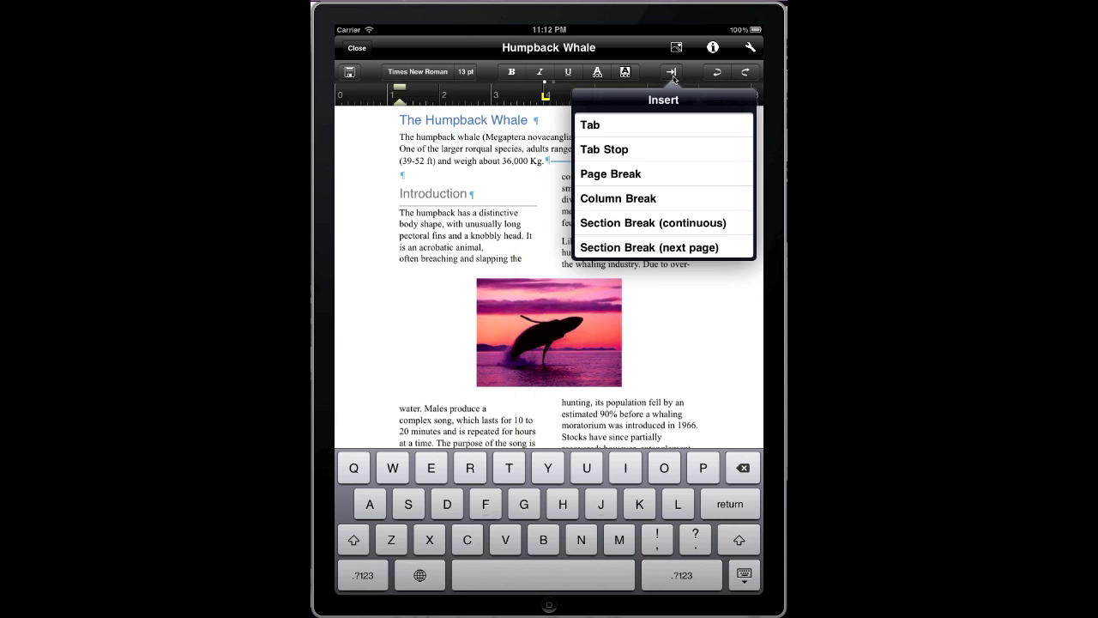
click(641, 127)
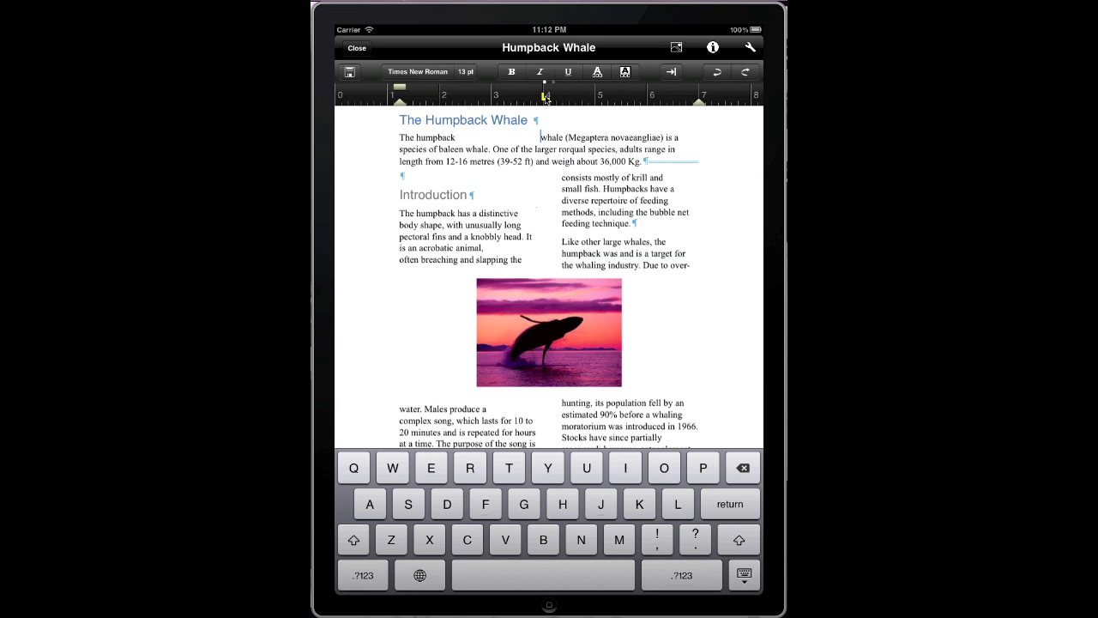
drag(546, 96, 550, 98)
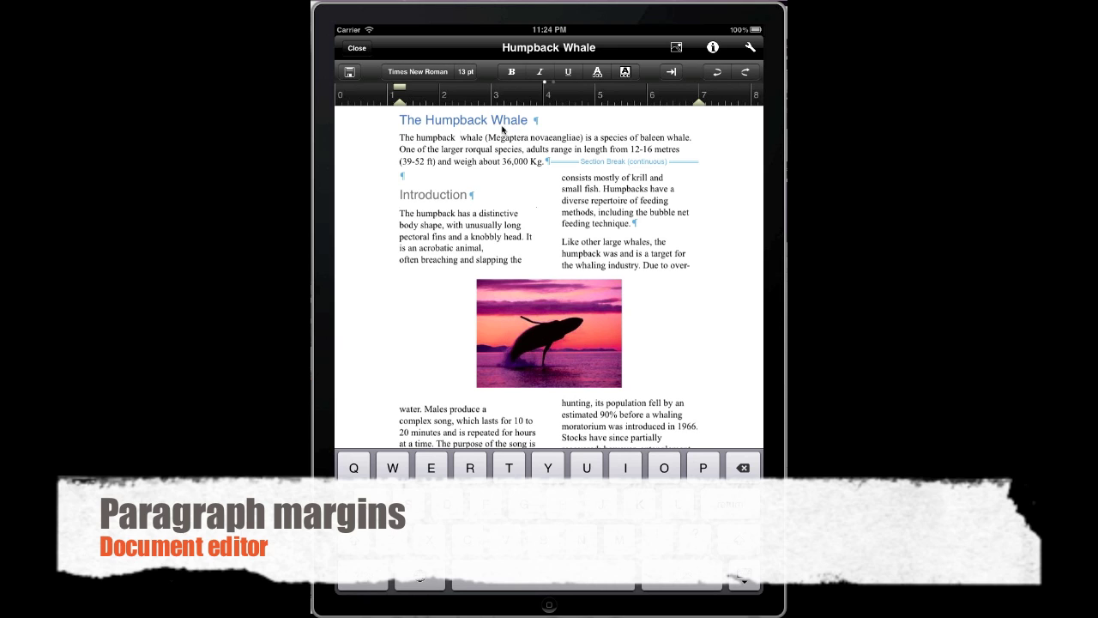
Narrow the opening paragraph by moving its left and right indents inward
mouse_move(401, 89)
mouse_down()
mouse_move(428, 89)
mouse_move(437, 104)
mouse_up()
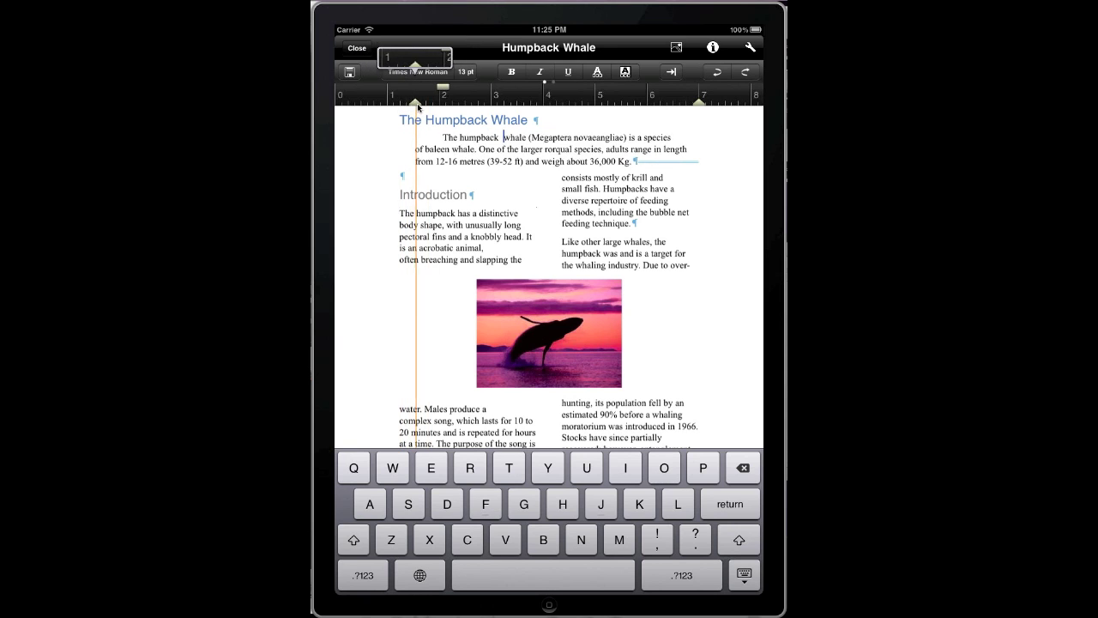
drag(438, 104, 464, 104)
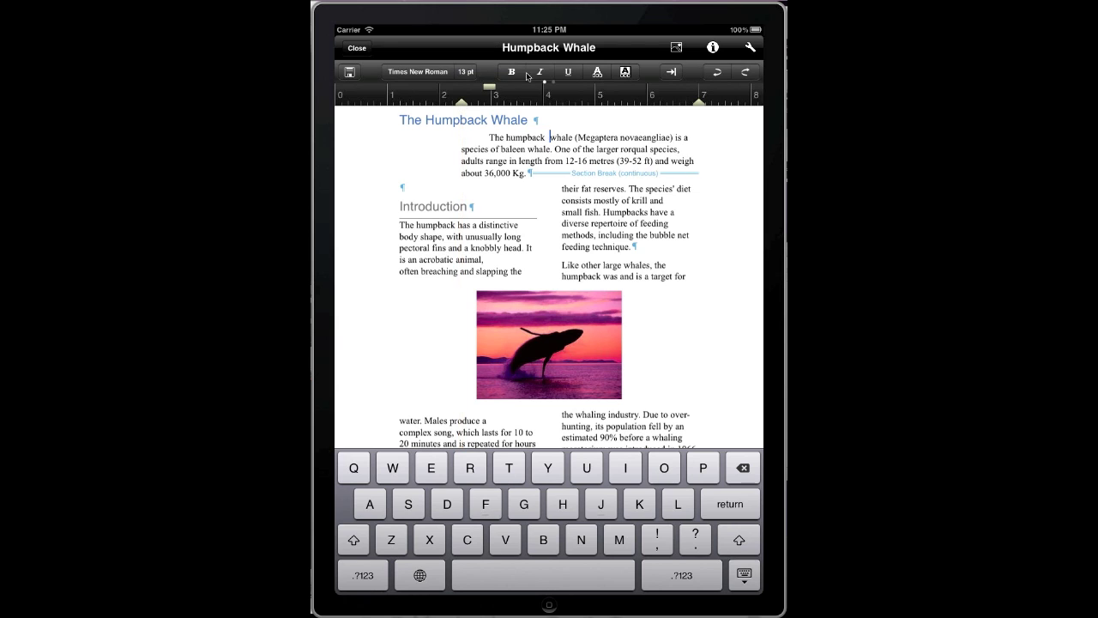
drag(702, 104, 649, 103)
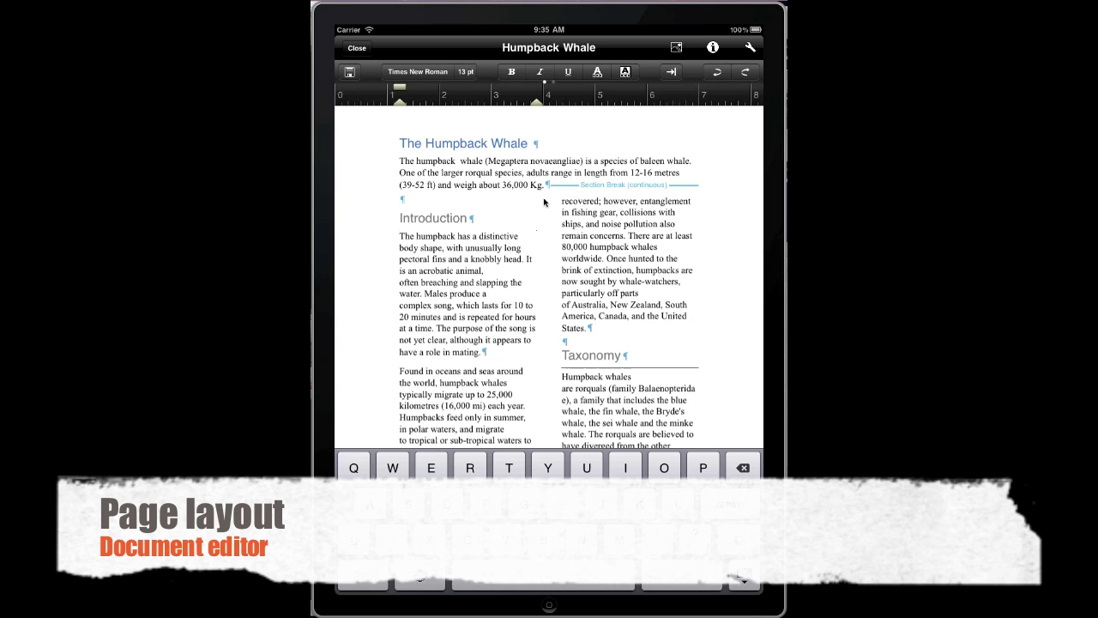
click(748, 50)
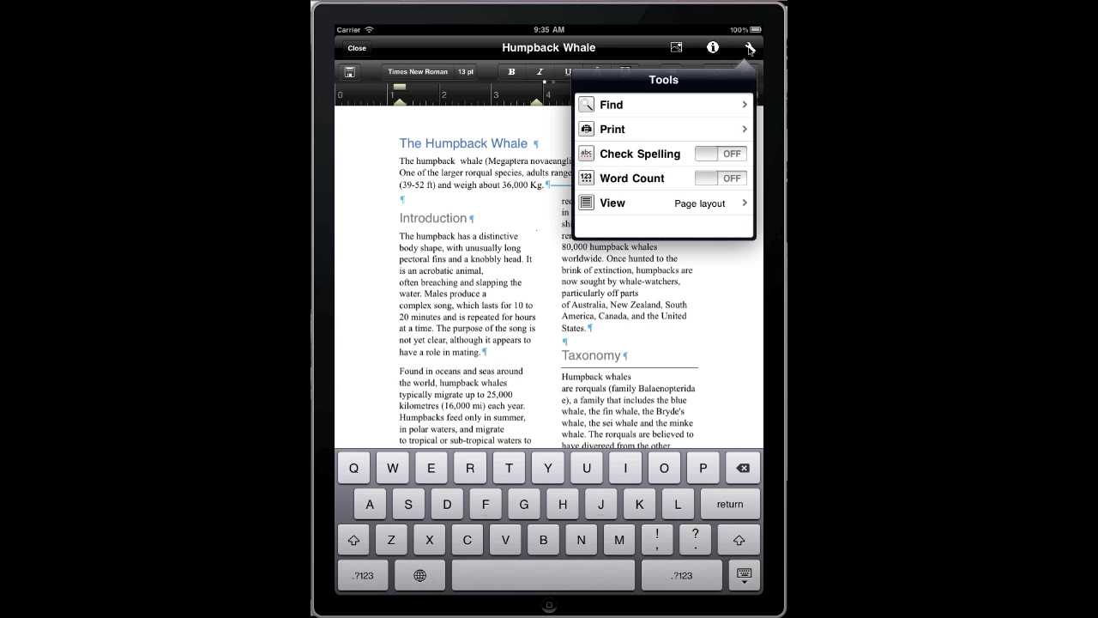
click(677, 204)
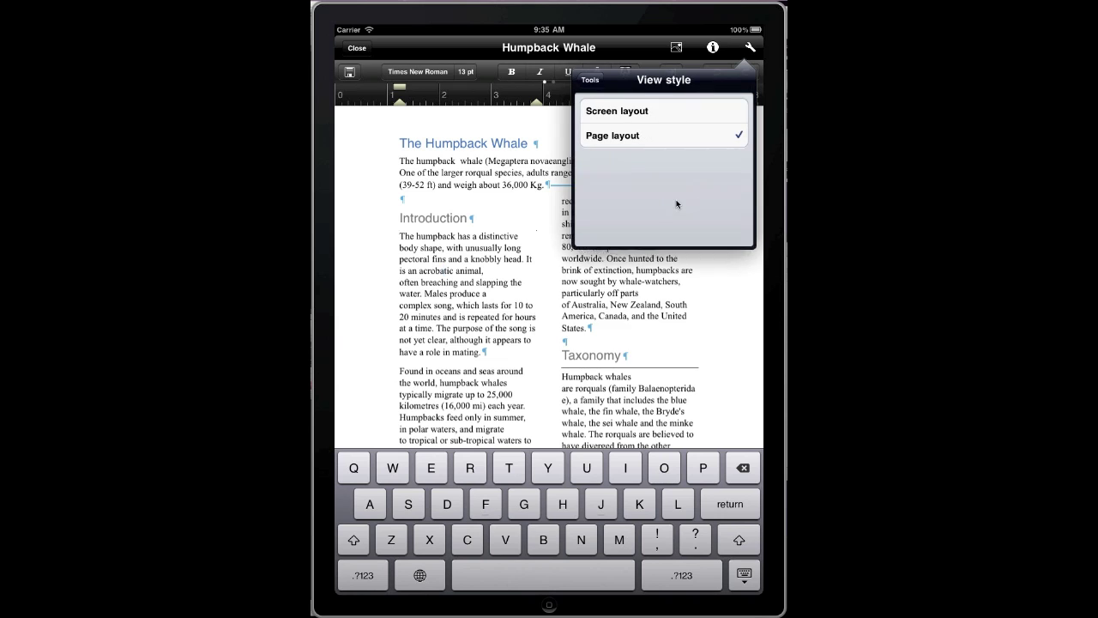
click(675, 113)
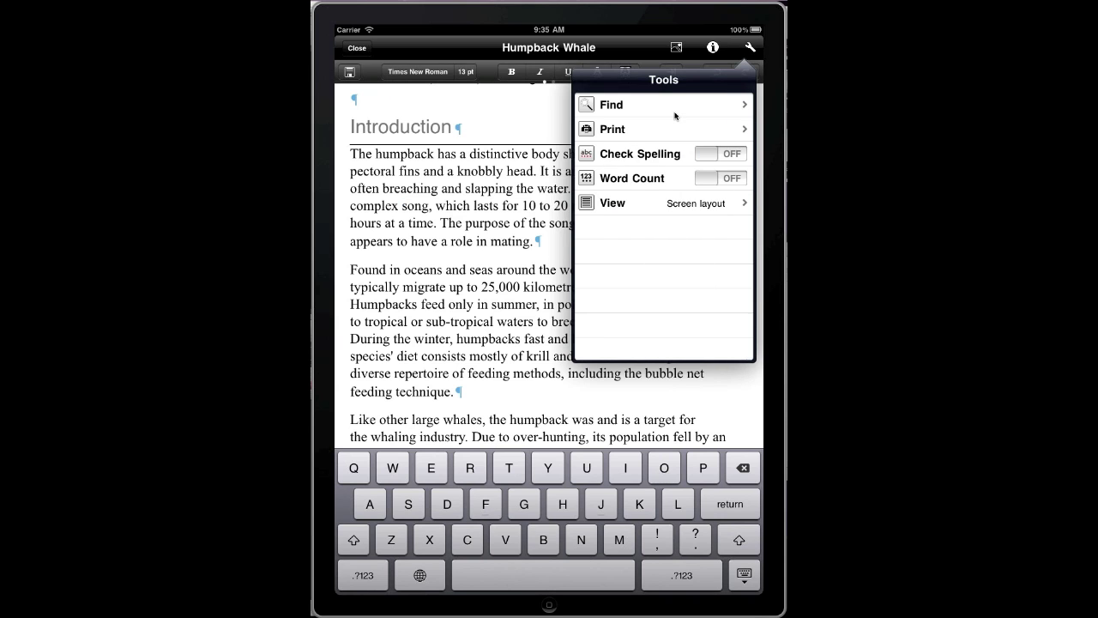
click(512, 276)
click(506, 323)
drag(506, 324, 508, 233)
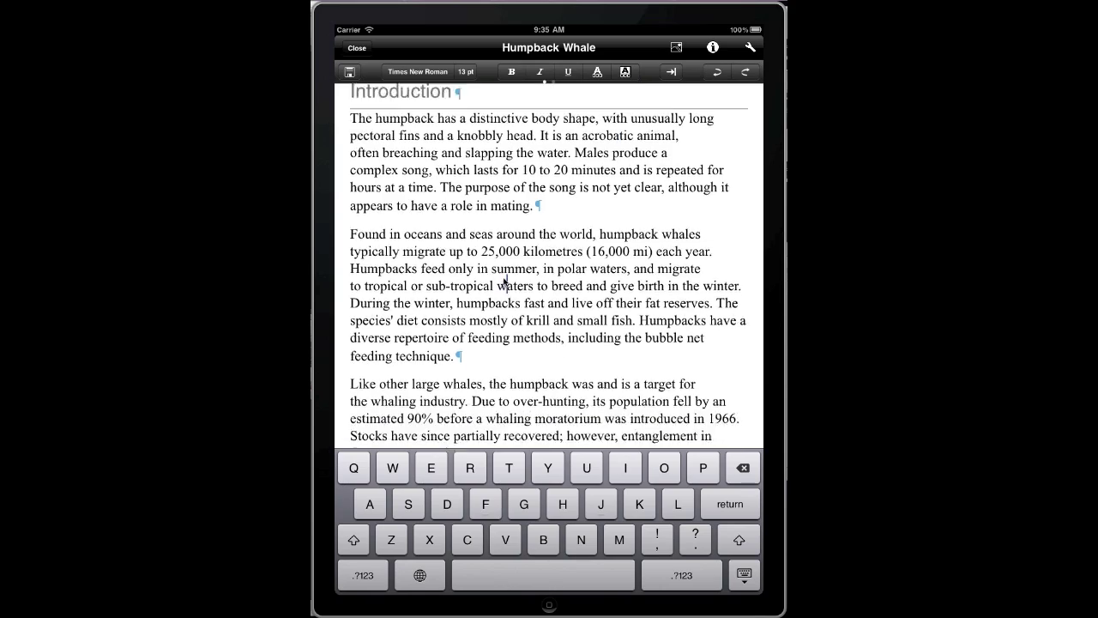
scroll(508, 233, down, 2)
scroll(511, 223, down, 3)
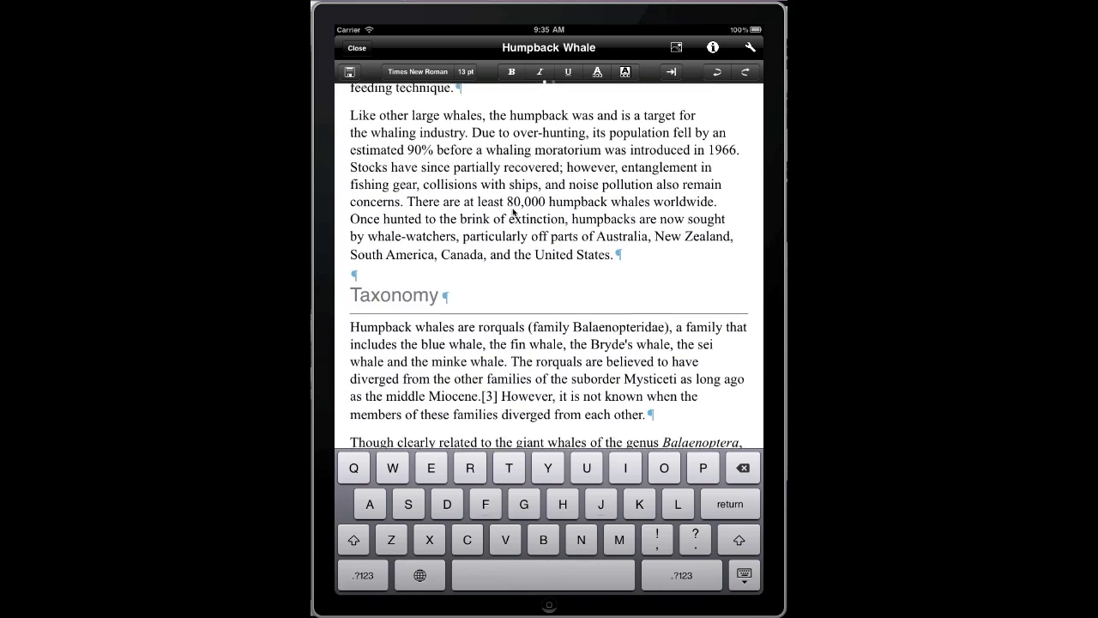
scroll(515, 212, down, 1)
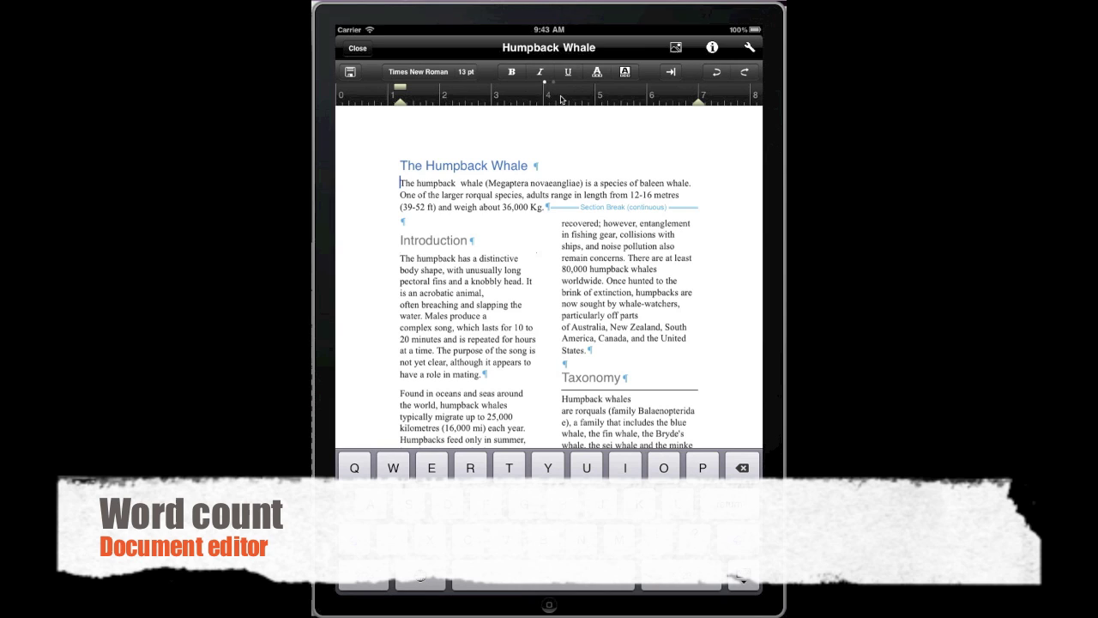
Turn on Word Count and add 'It generally resides in southern oceans.' after the first sentence
click(750, 47)
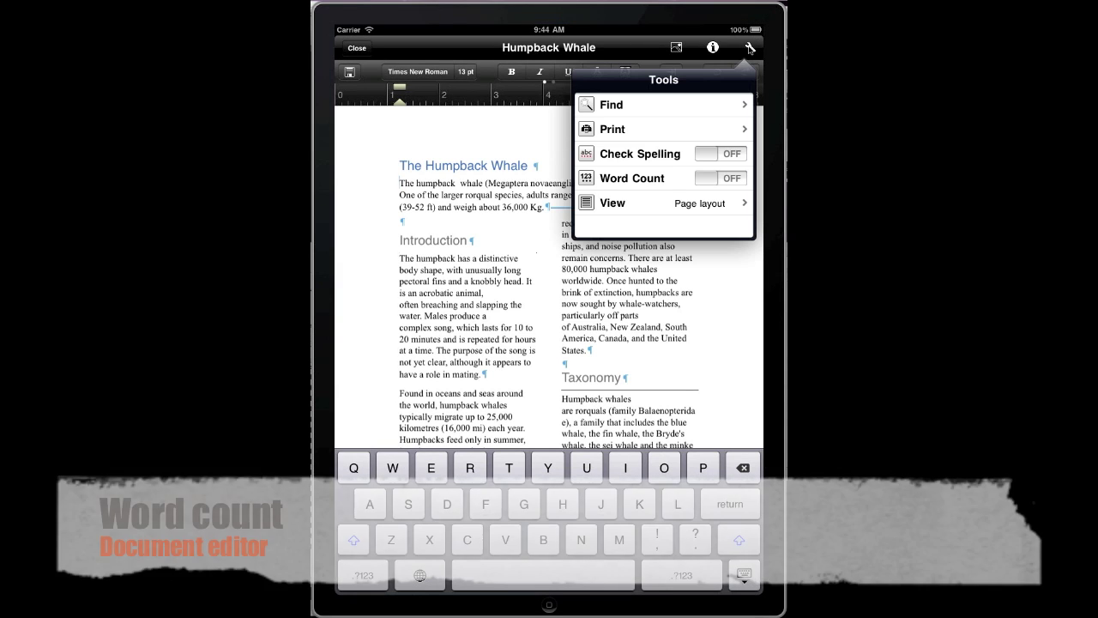
click(725, 179)
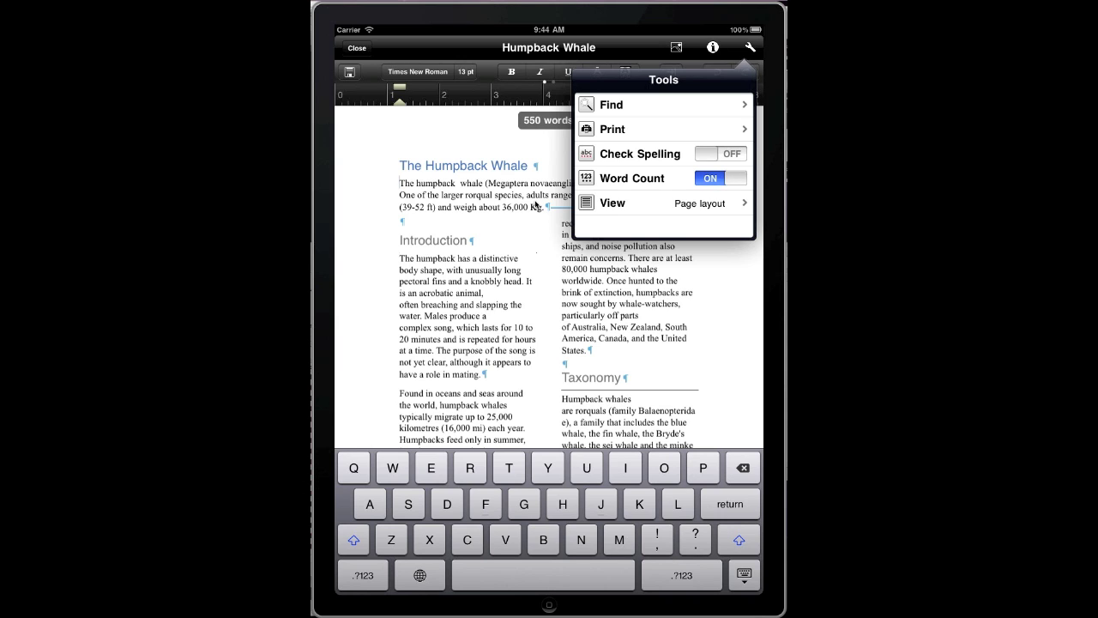
click(527, 208)
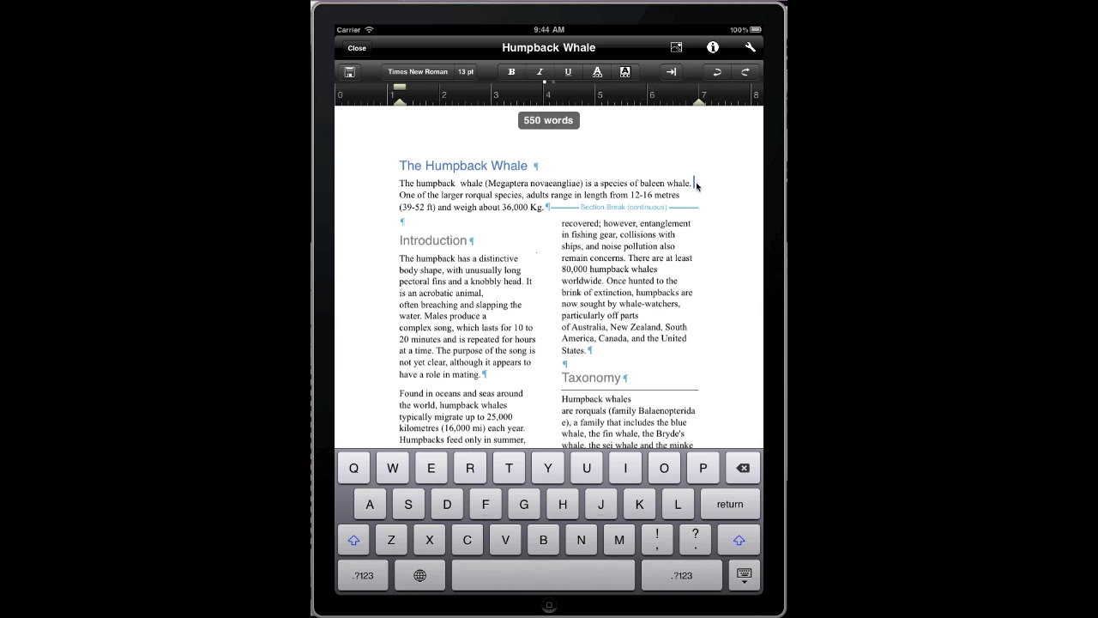
text(t generally )
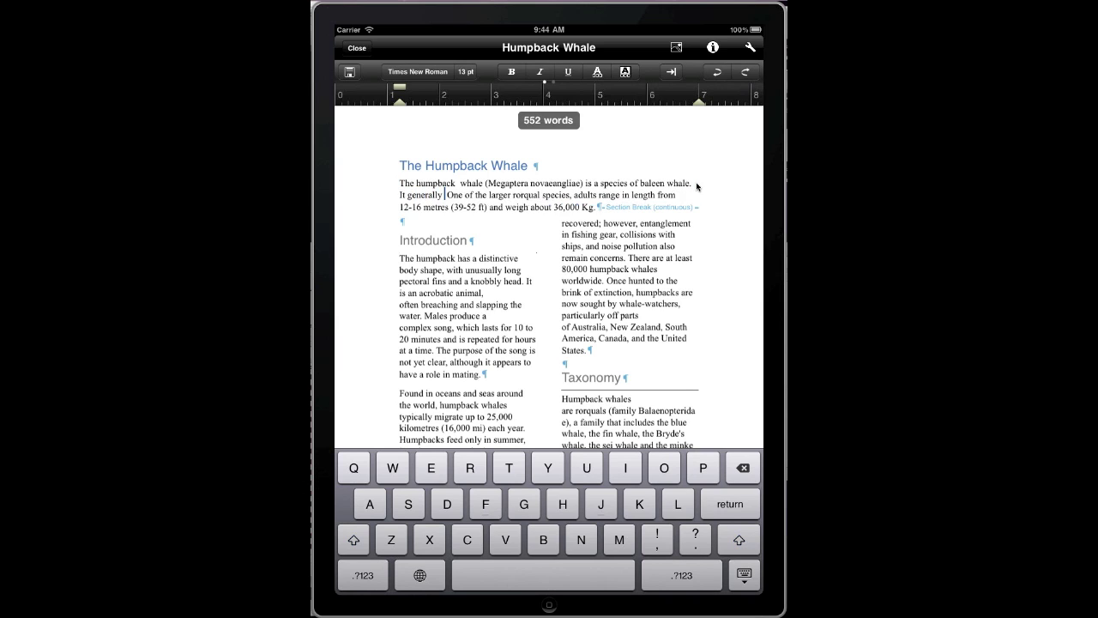
text(resides in sou)
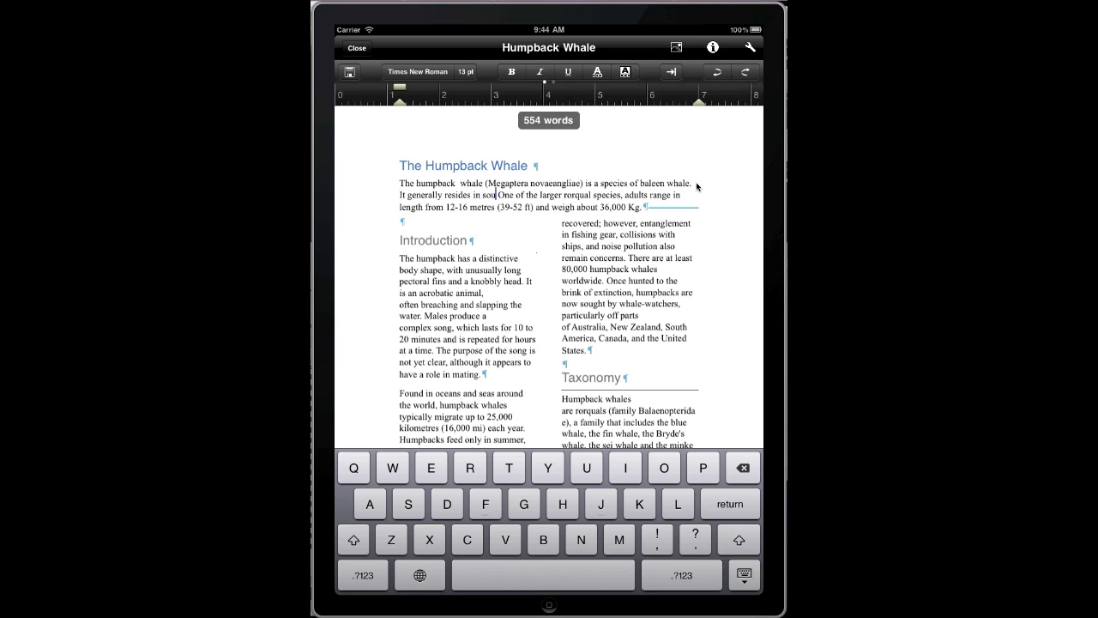
text(thern oceans)
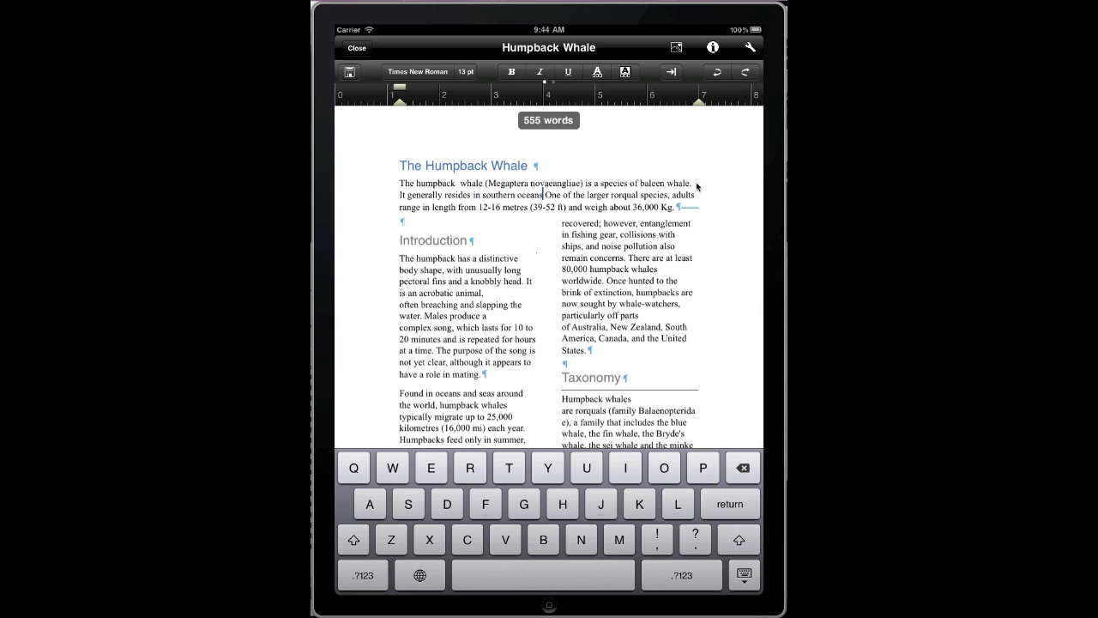
text(.)
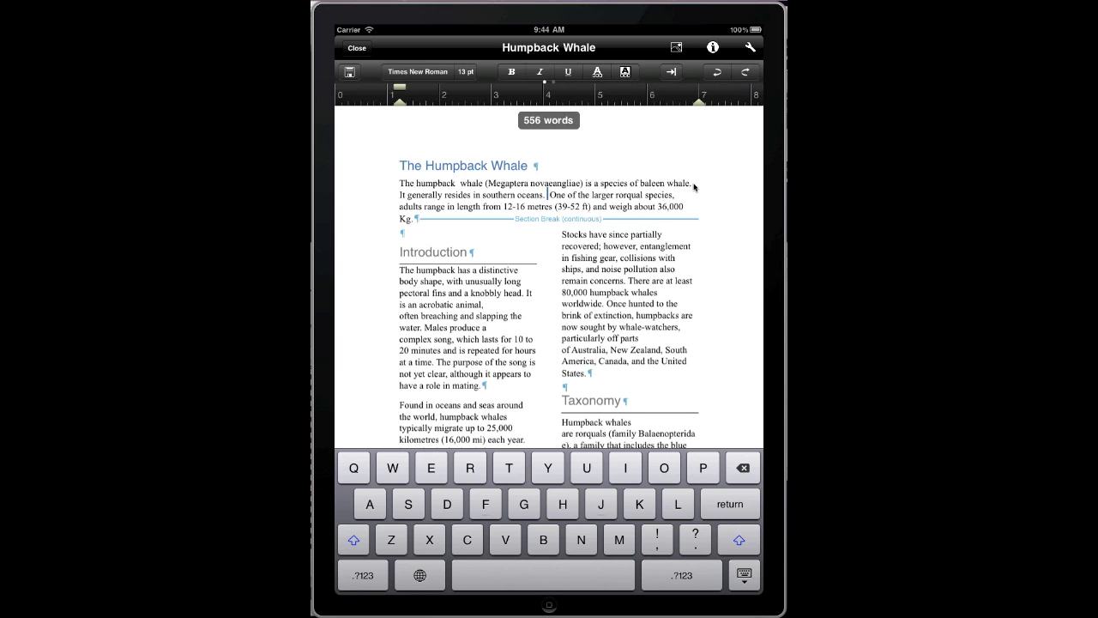
click(550, 122)
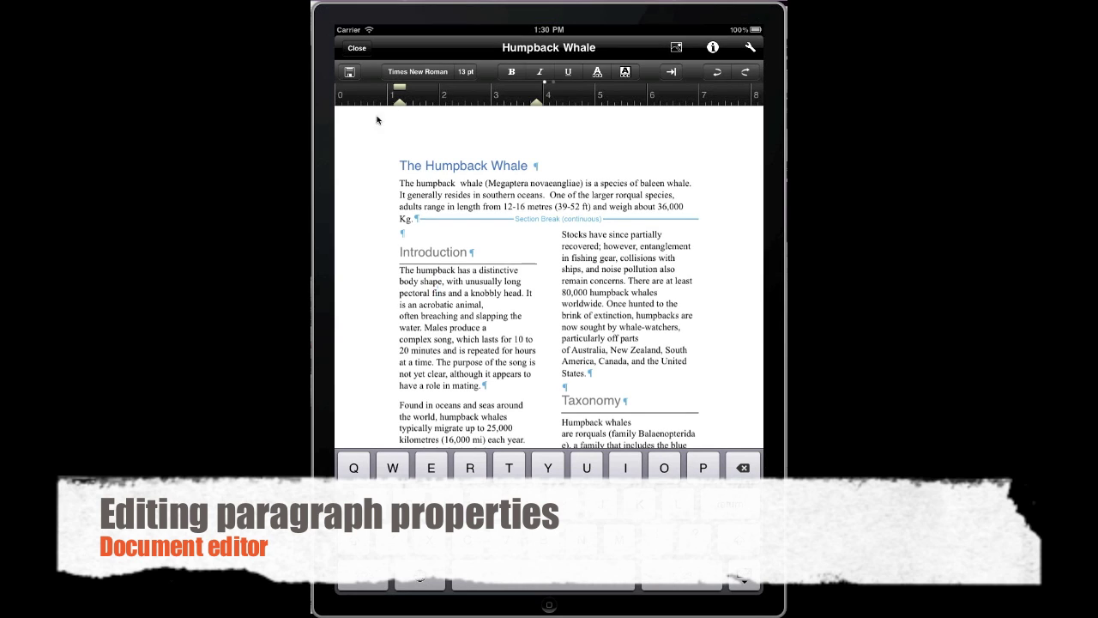
Bring up the paragraph controls and toggle formatting marks off and back on
drag(489, 75, 414, 73)
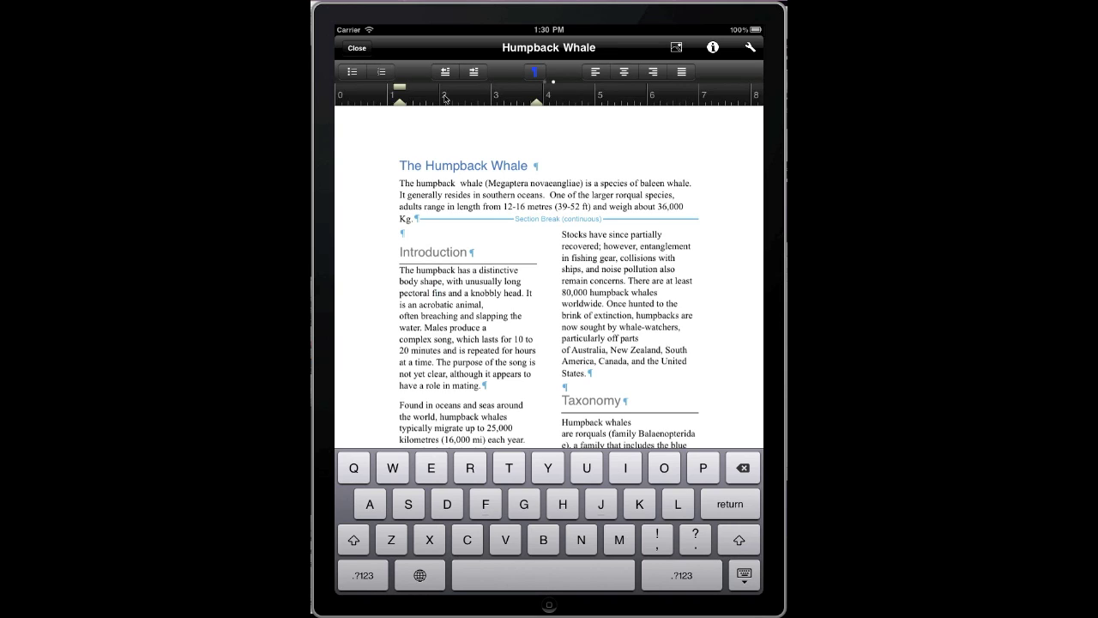
click(537, 72)
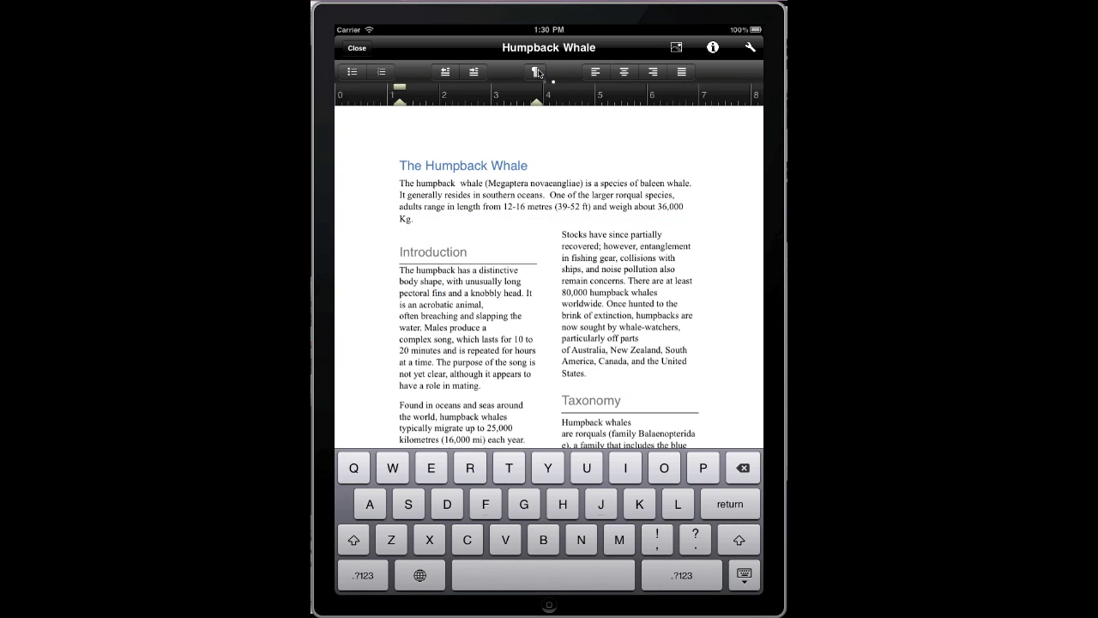
click(537, 72)
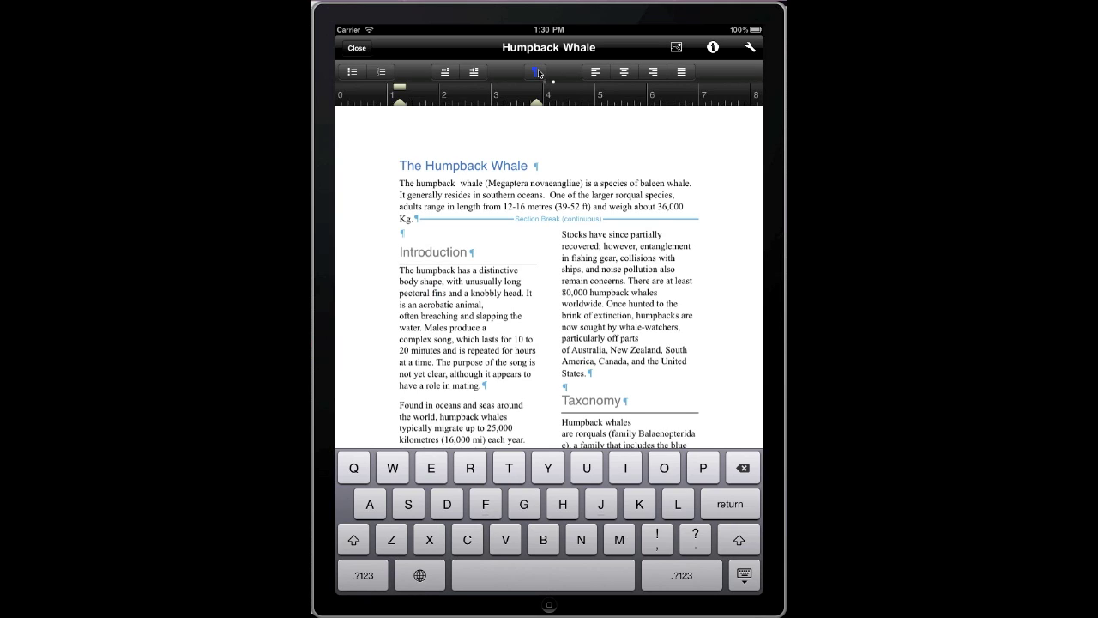
Try justified and right alignment and numbering, leaving the Introduction left-aligned and unnumbered
click(683, 73)
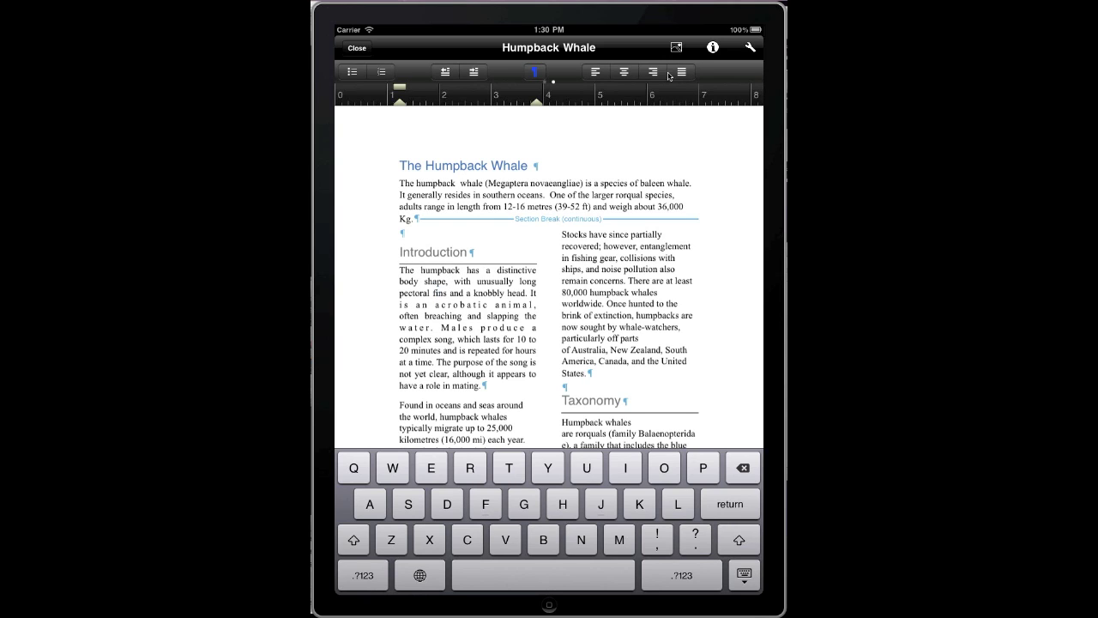
click(654, 76)
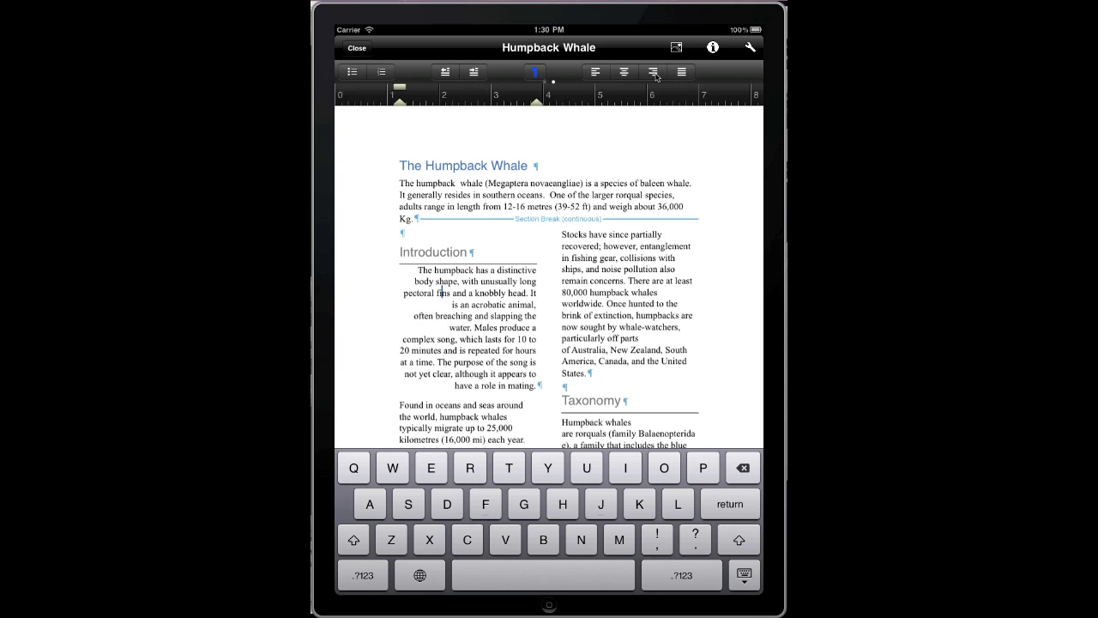
click(598, 74)
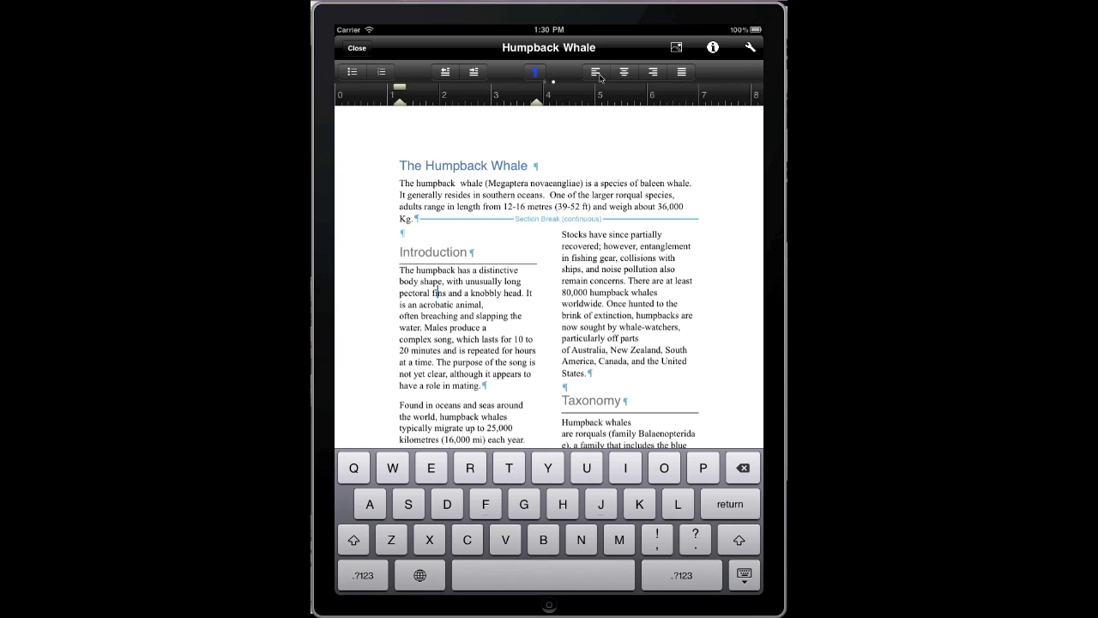
click(382, 74)
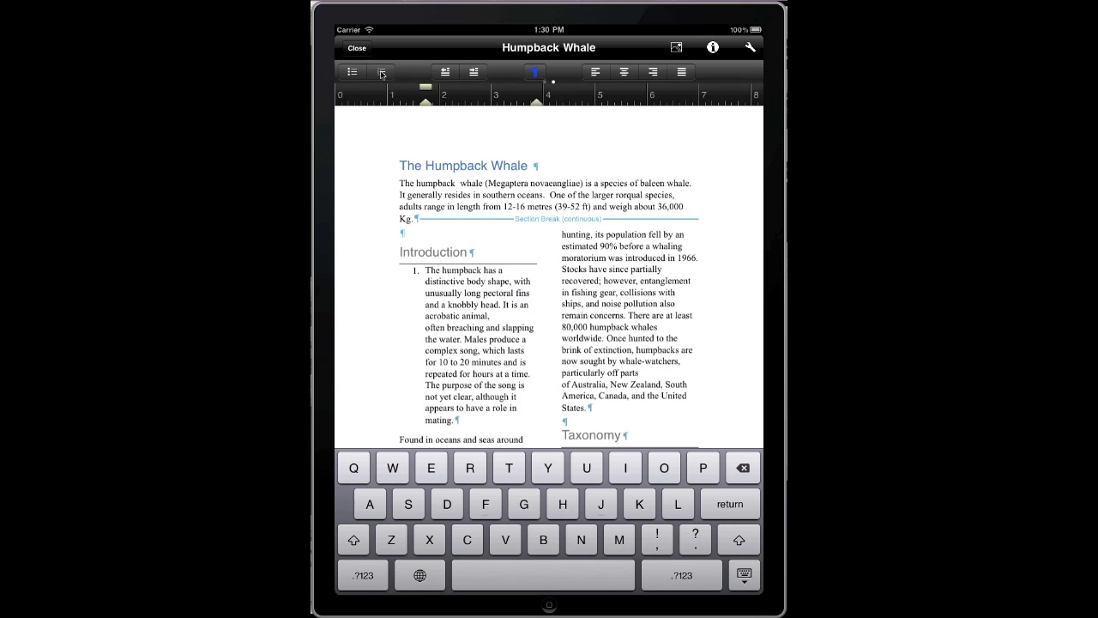
click(382, 74)
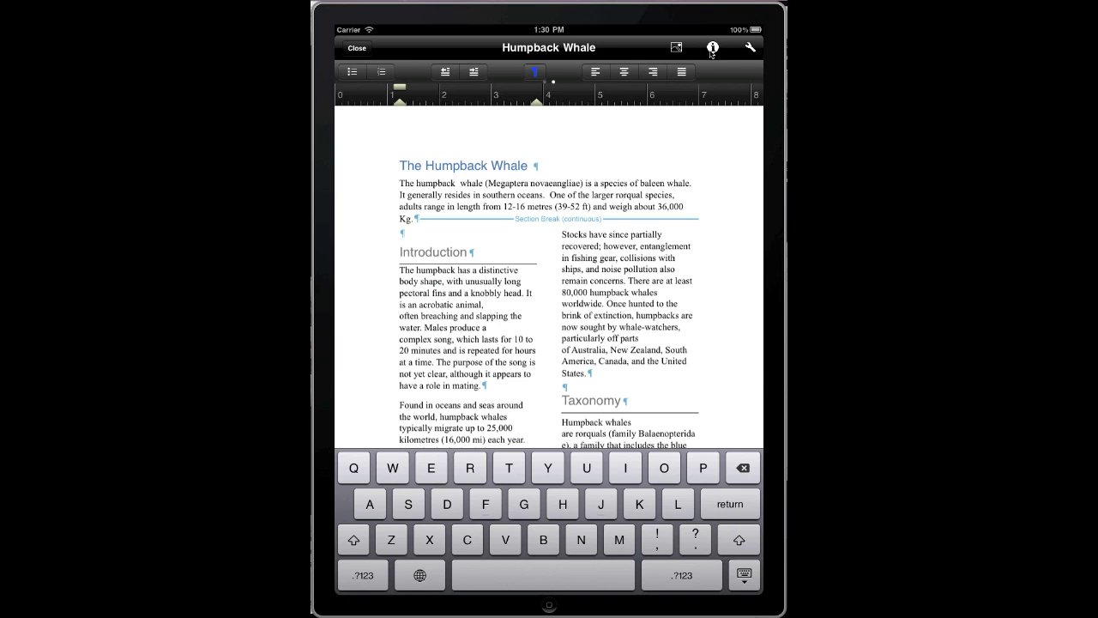
Raise the Introduction's line spacing step by step to 1.35
click(712, 48)
click(721, 83)
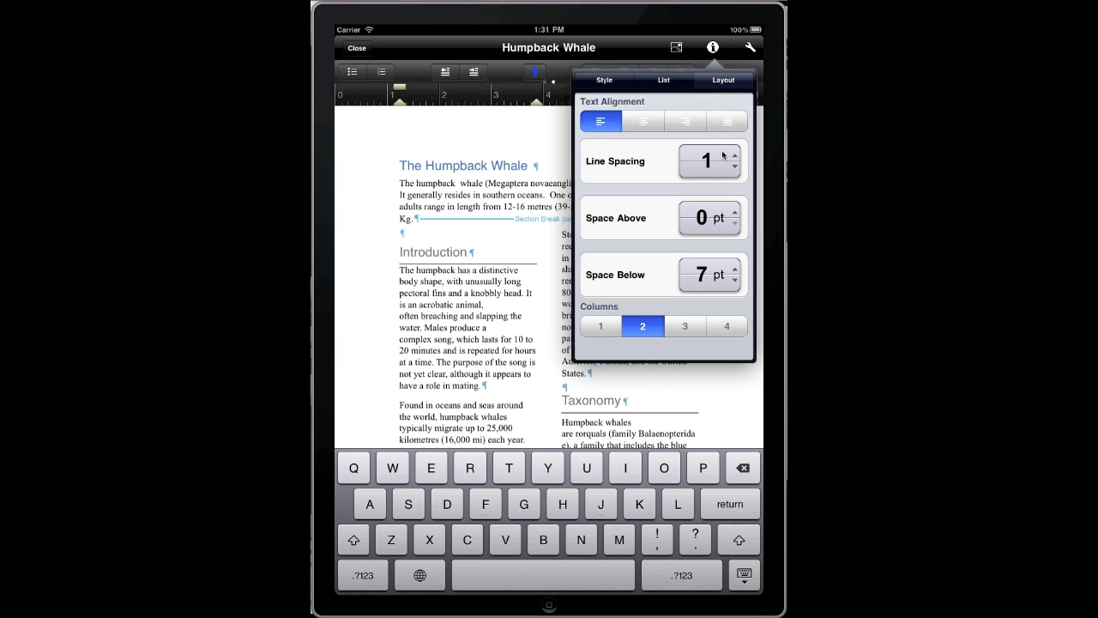
click(723, 154)
click(722, 154)
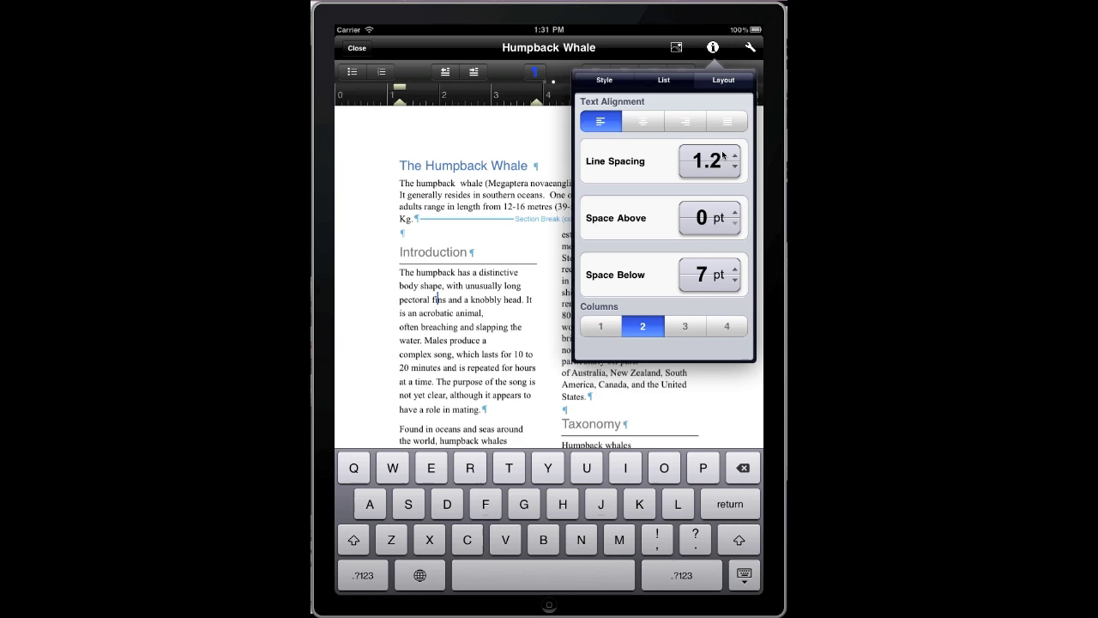
click(722, 154)
click(723, 154)
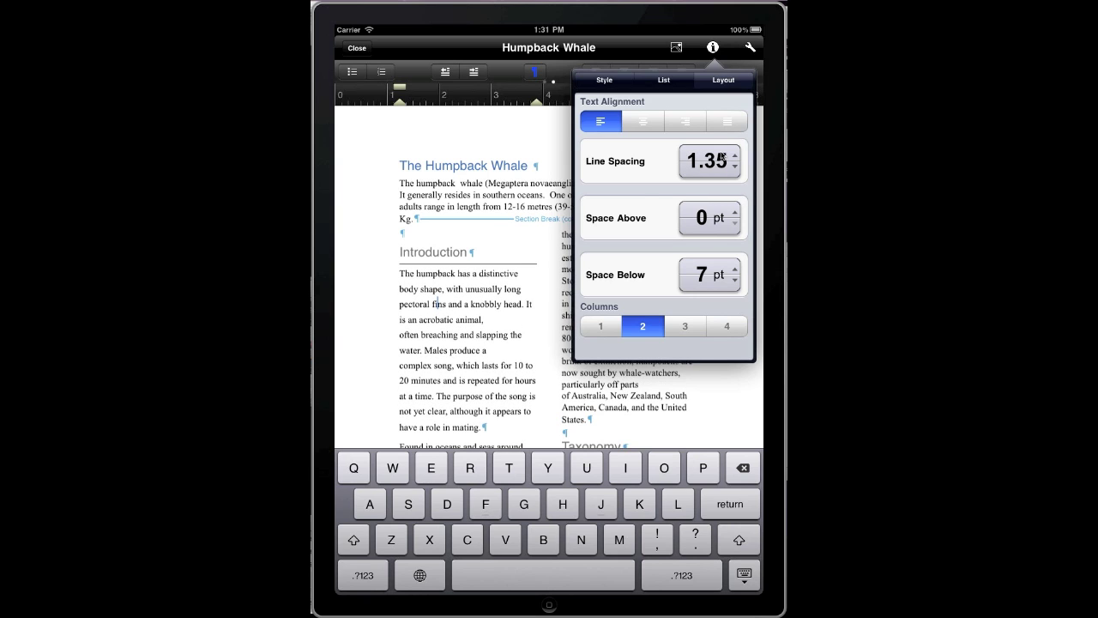
click(506, 303)
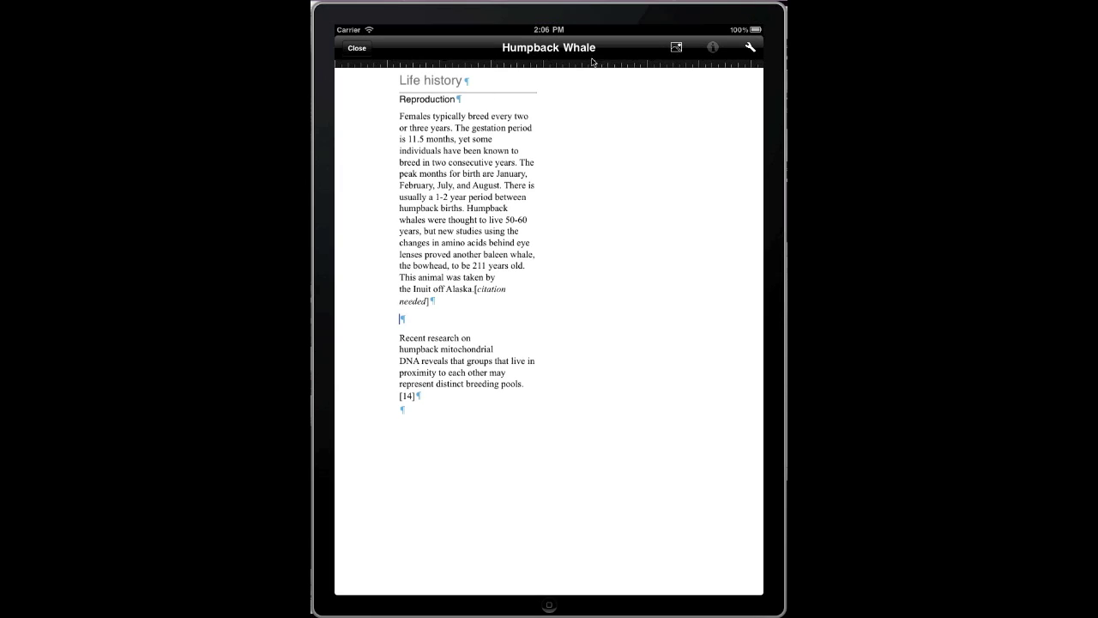
Insert a three-column table with the orange header-row style
click(676, 47)
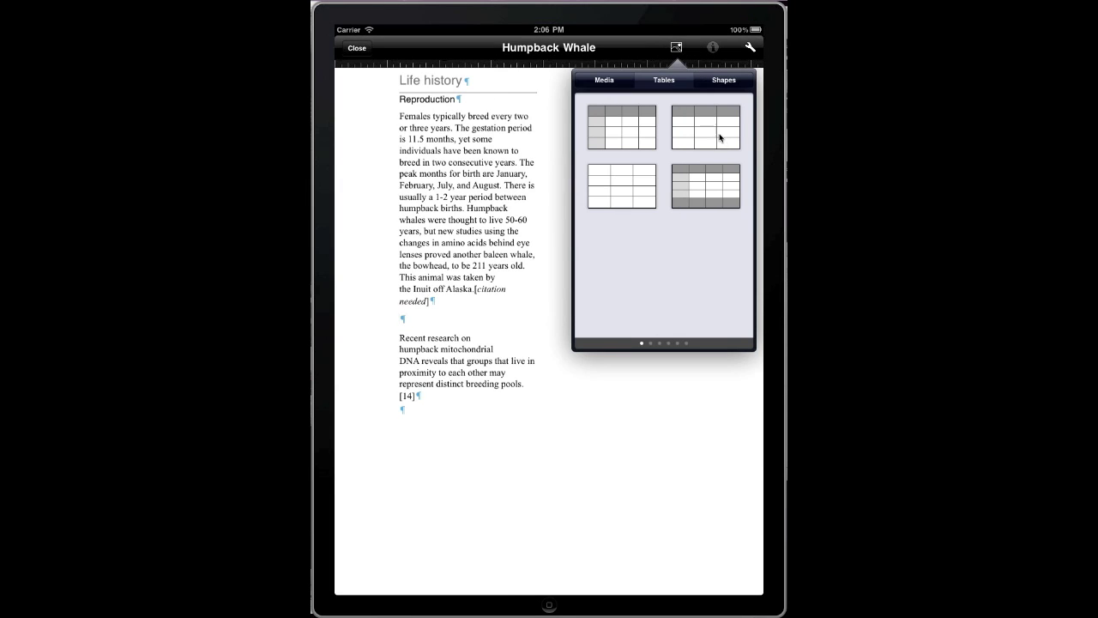
mouse_move(737, 234)
mouse_down()
mouse_move(642, 244)
mouse_move(611, 260)
mouse_up()
drag(686, 260, 601, 257)
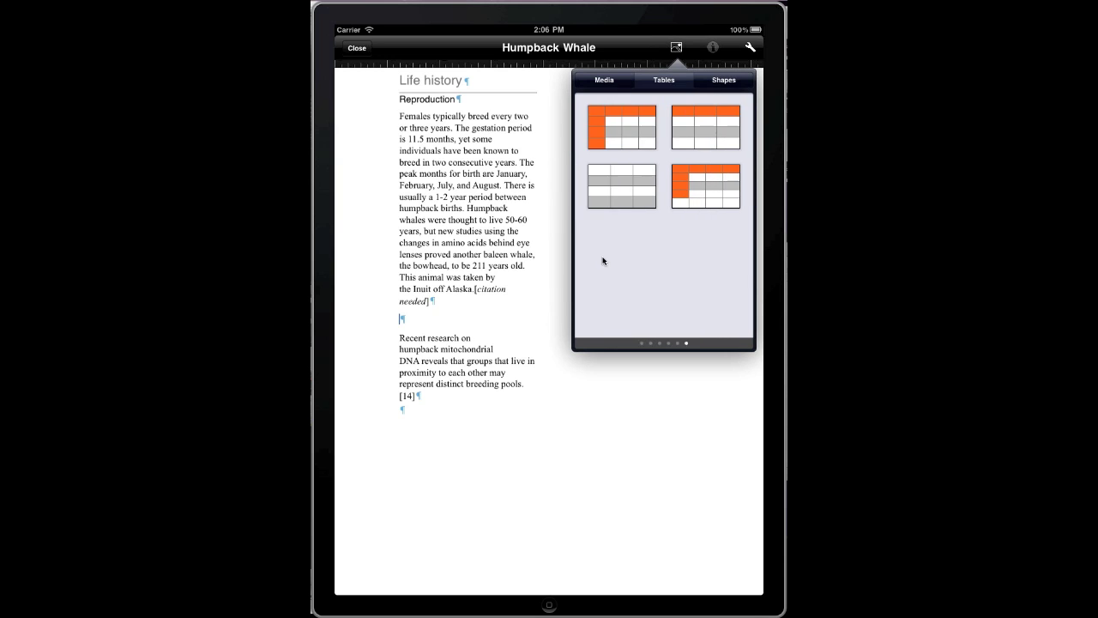
click(698, 126)
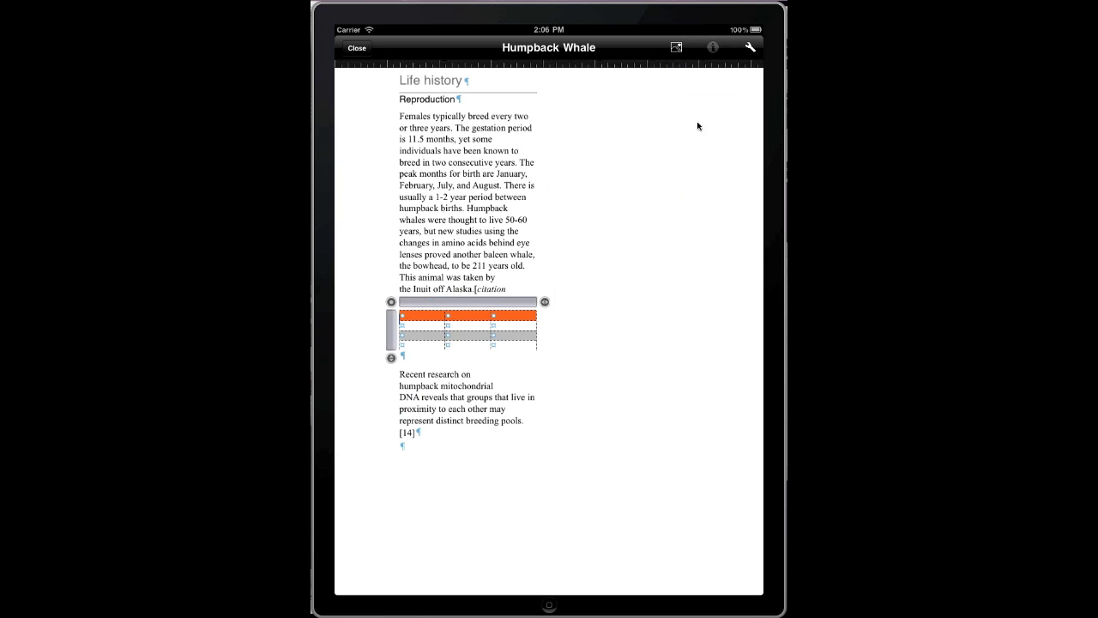
Fill the header cells with Area, Number and Sightings
click(419, 322)
text(Area)
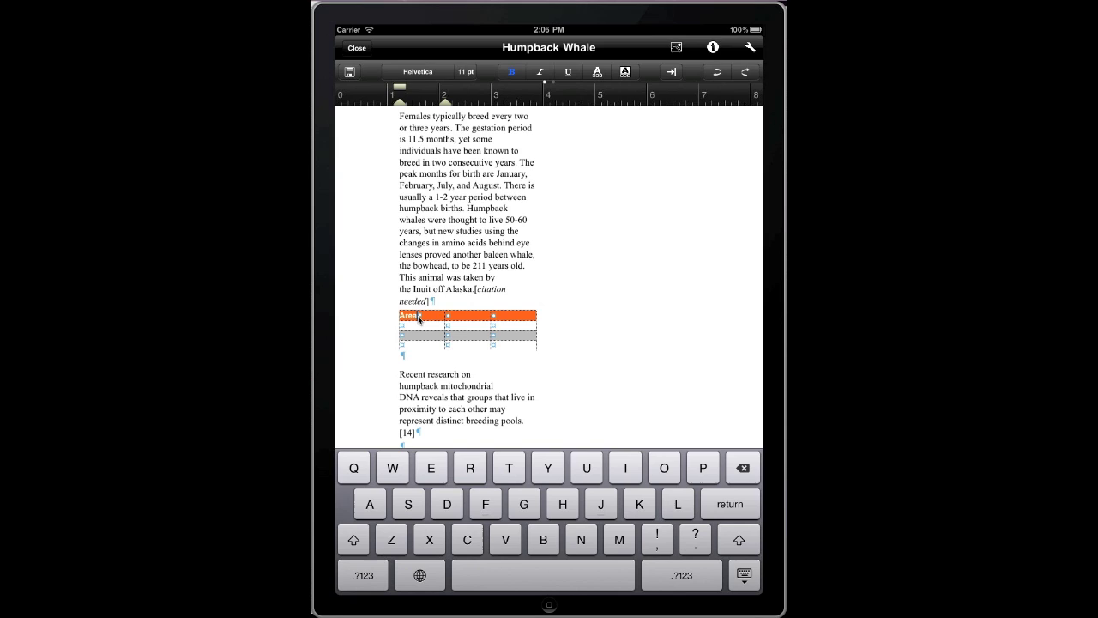
key(Tab)
key(Tab)
text(S)
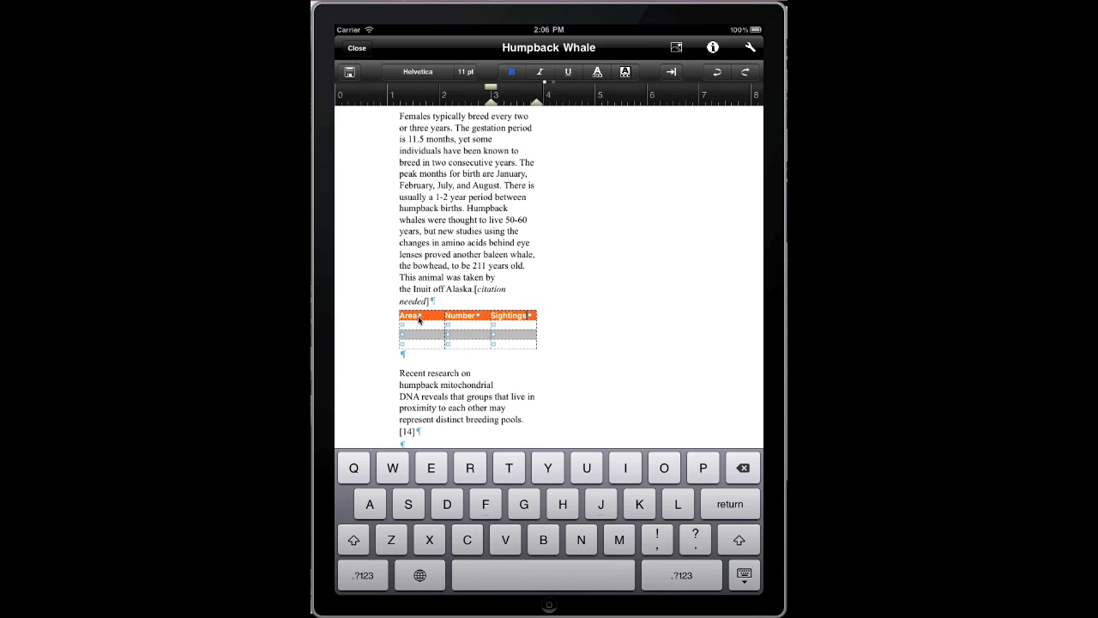
Color the table's header row text light orange from the bright palette
click(469, 322)
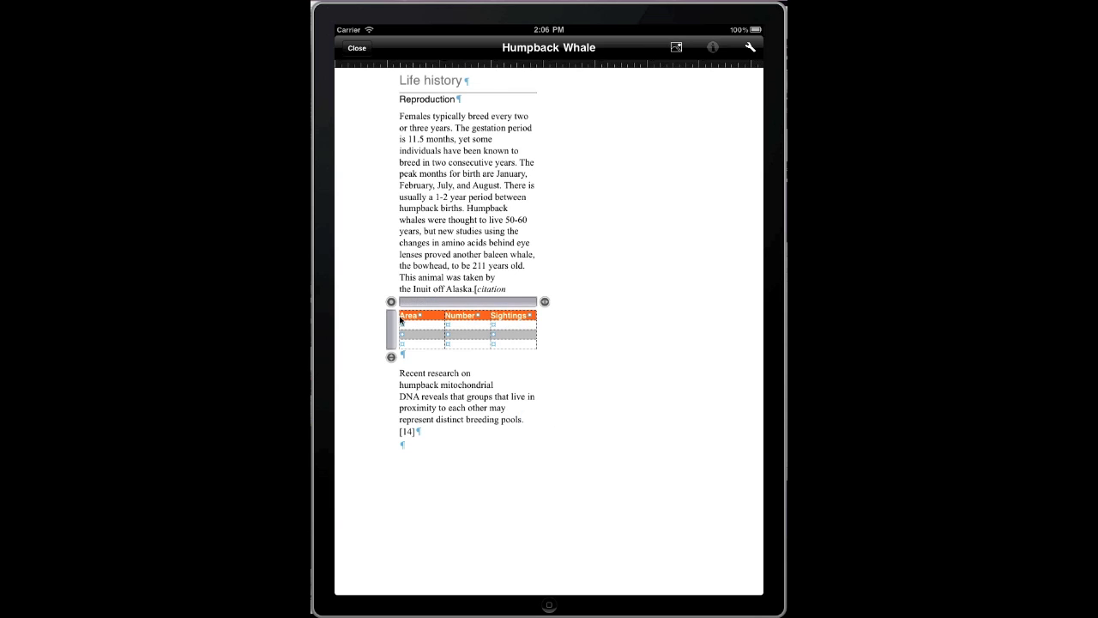
click(392, 319)
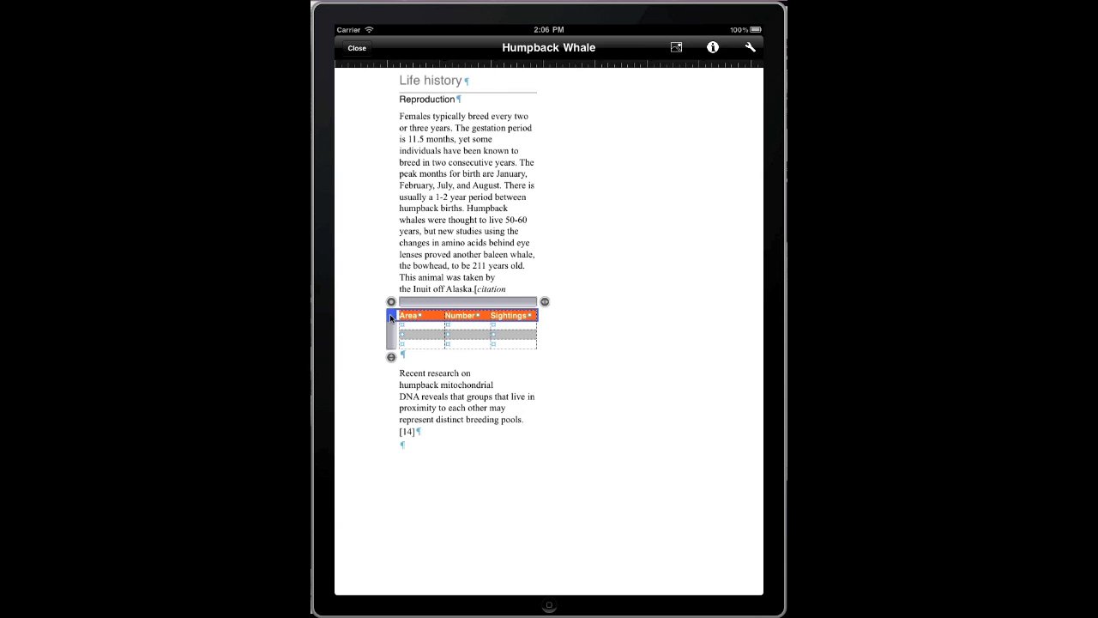
click(711, 48)
click(716, 85)
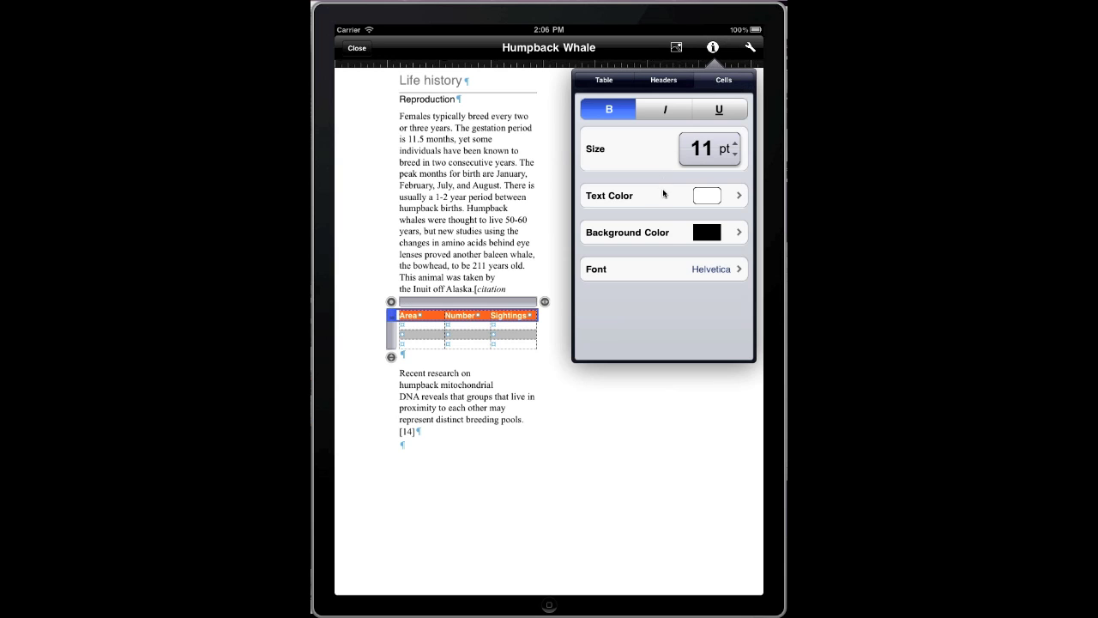
click(665, 196)
drag(666, 219, 581, 219)
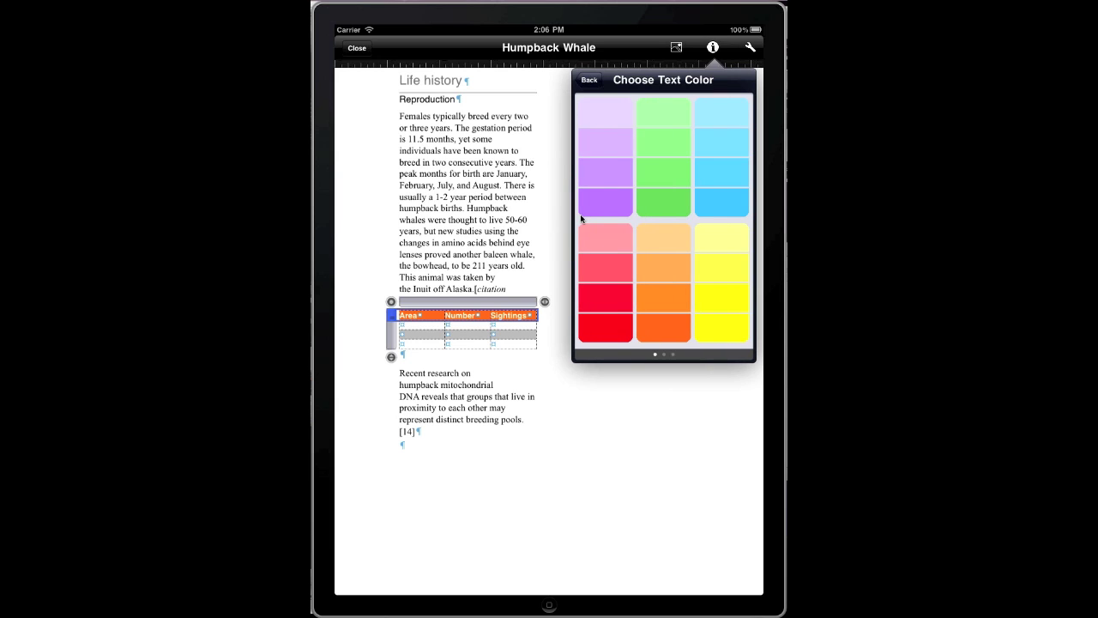
click(655, 241)
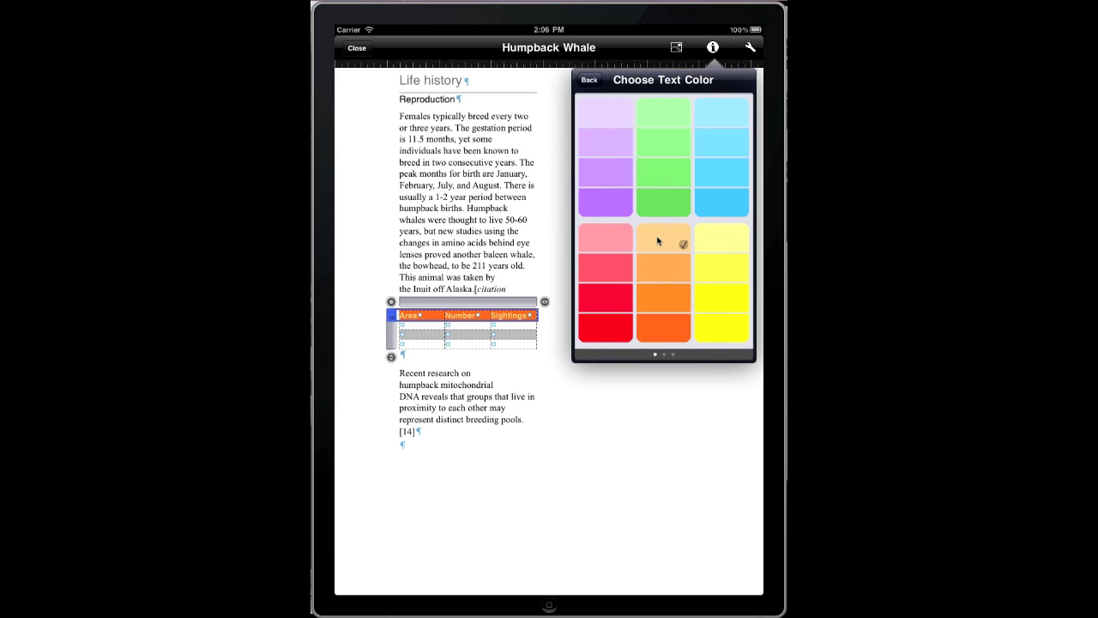
click(558, 417)
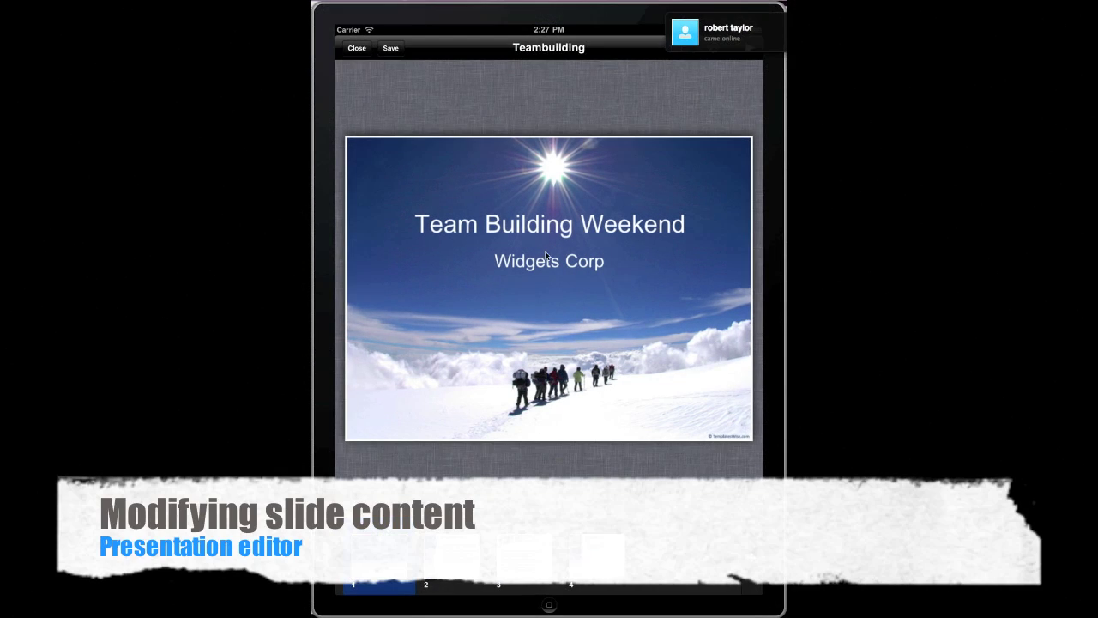
Add an orange rounded square below the title and reshape it into a pill-shaped bar
click(554, 240)
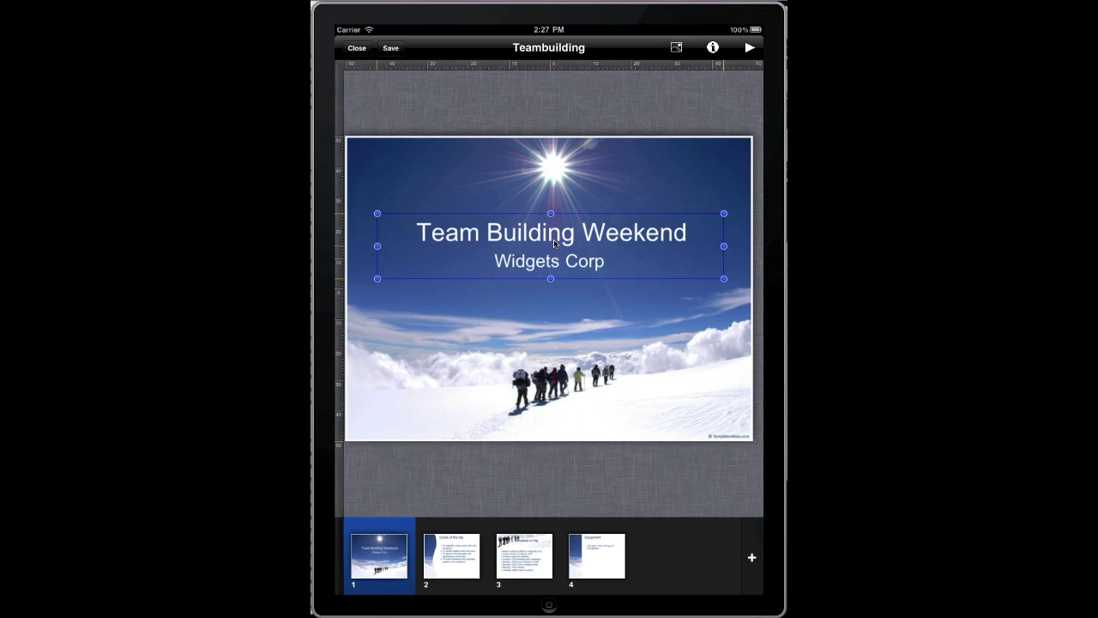
click(675, 49)
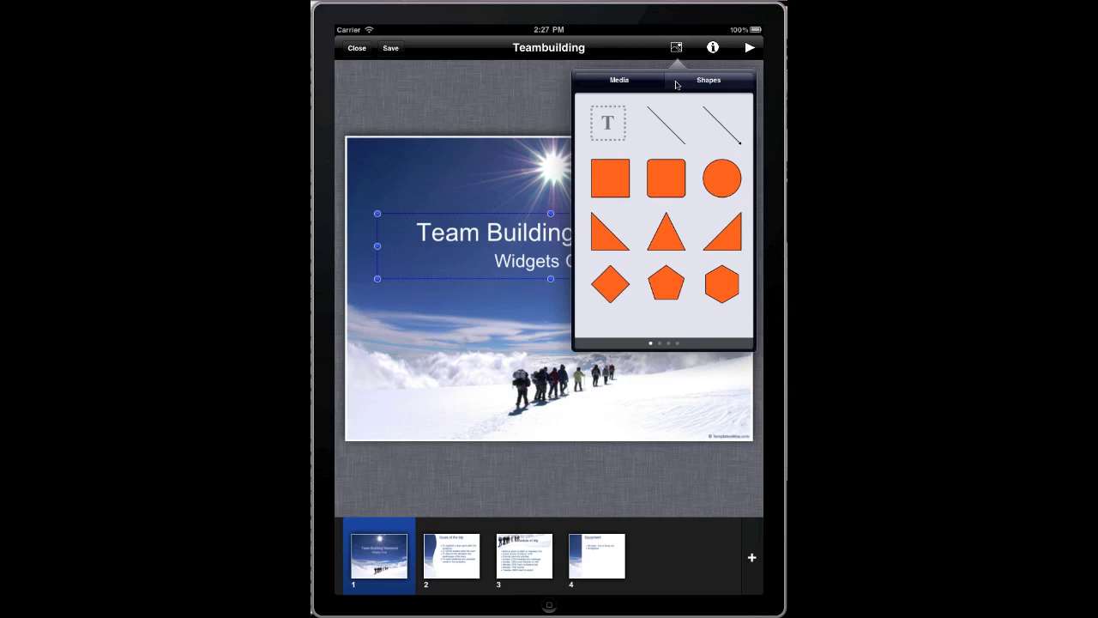
click(671, 182)
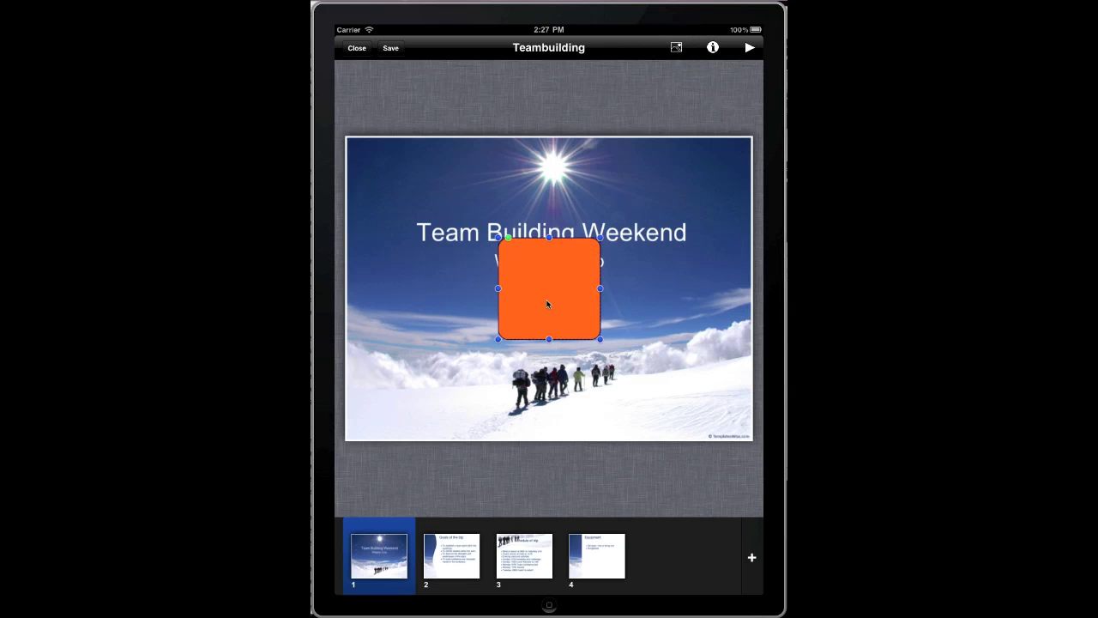
mouse_move(600, 339)
mouse_down()
mouse_move(688, 267)
mouse_move(594, 307)
mouse_up()
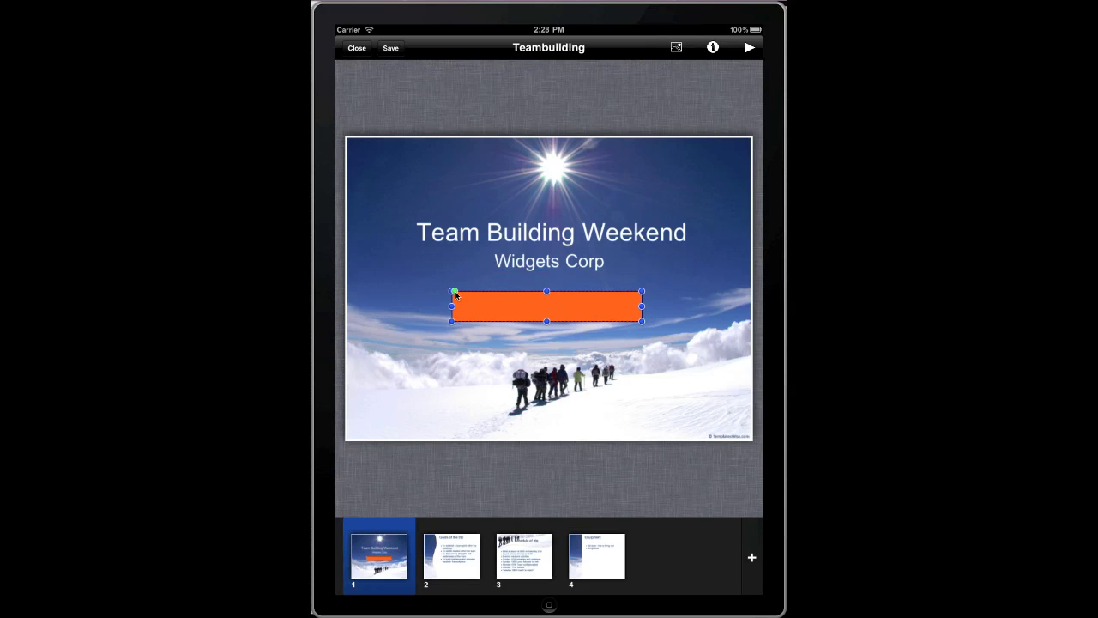
drag(455, 292, 483, 294)
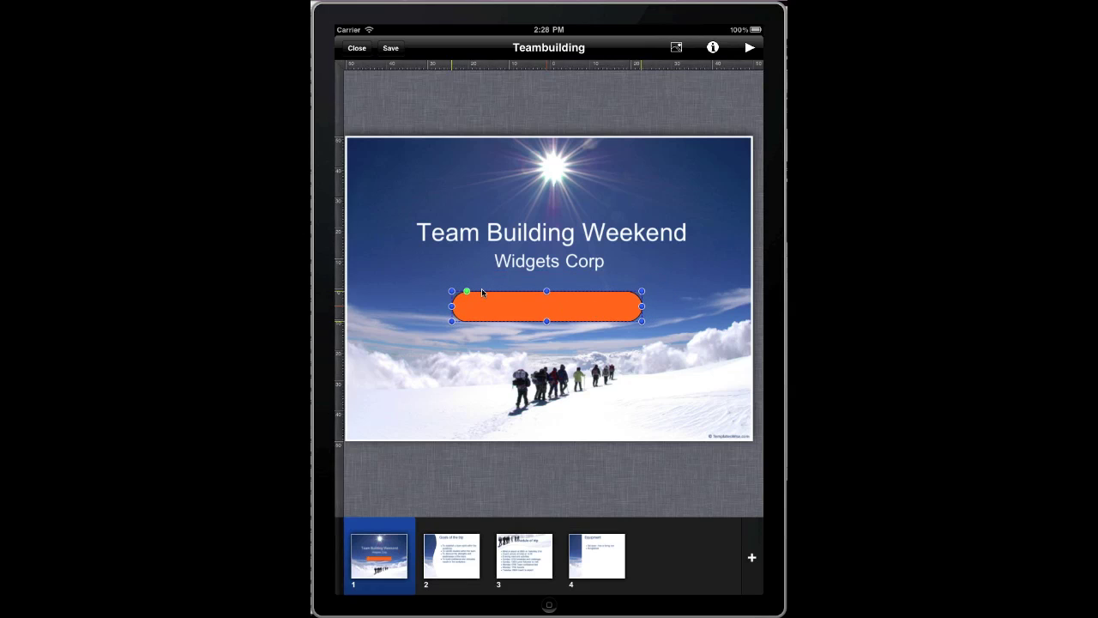
Label the orange pill 'COMING SOON'
double_click(538, 310)
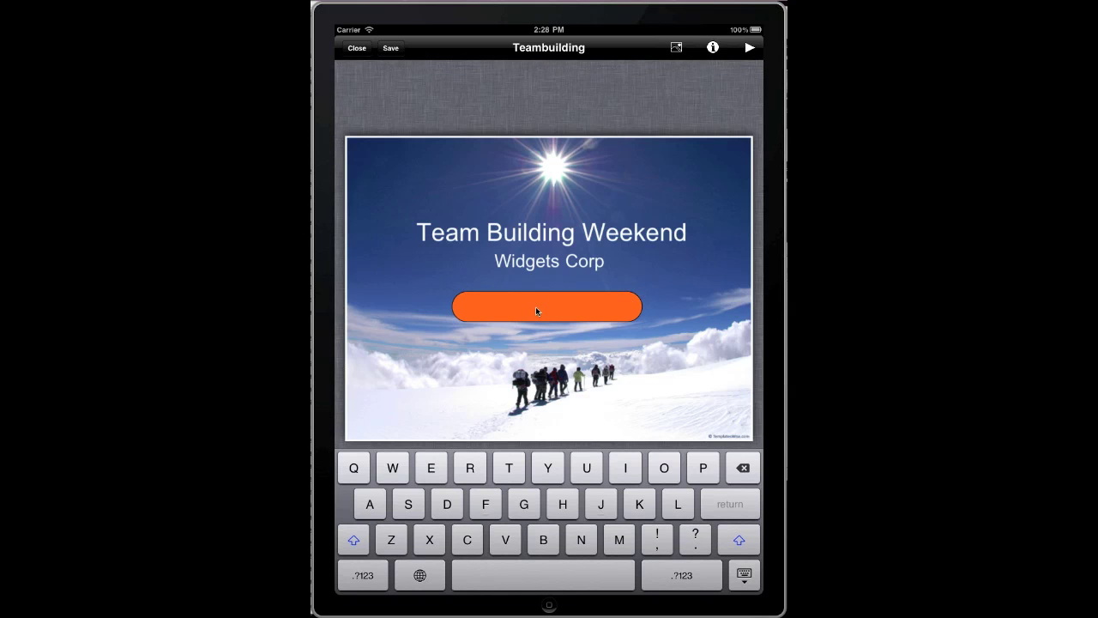
text(COMING SOON)
click(567, 307)
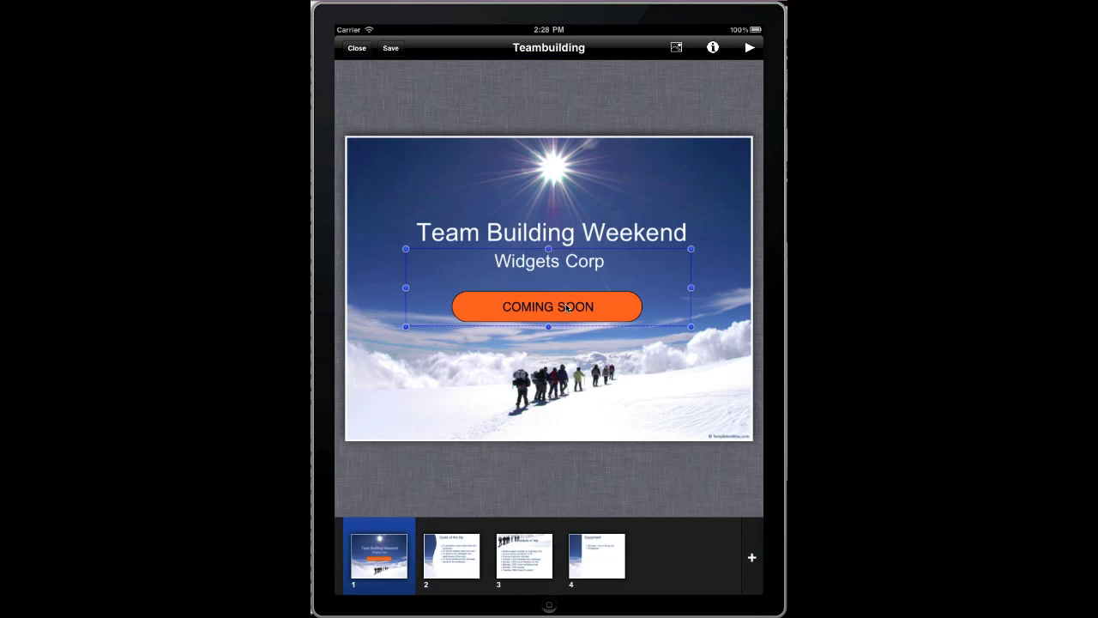
Recolour the COMING SOON pill's fill from orange to the light blue swatch
click(712, 48)
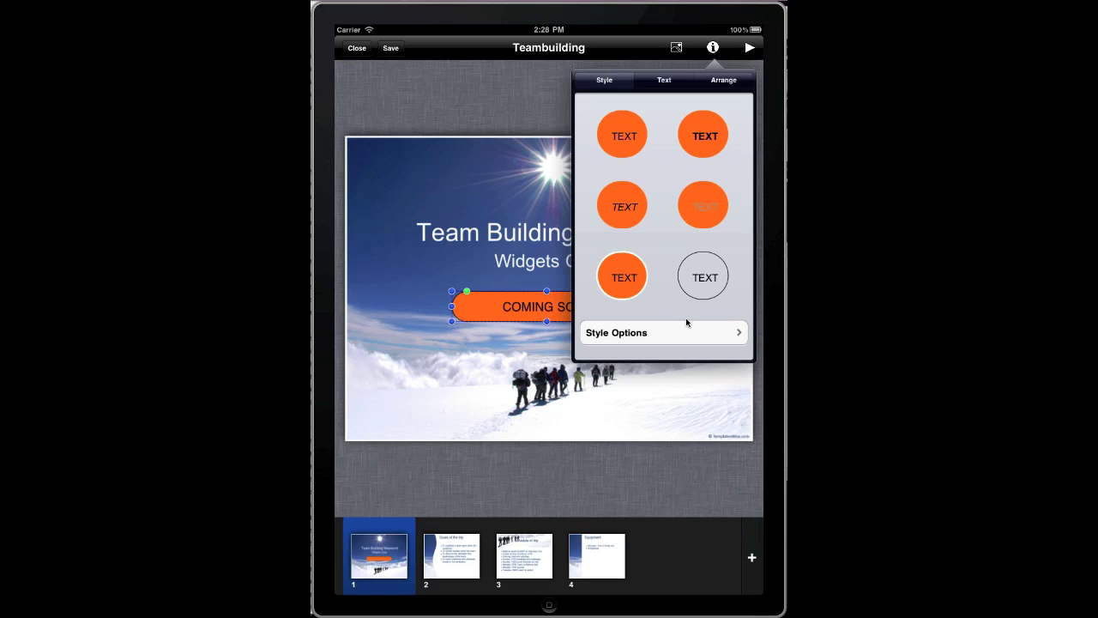
click(687, 323)
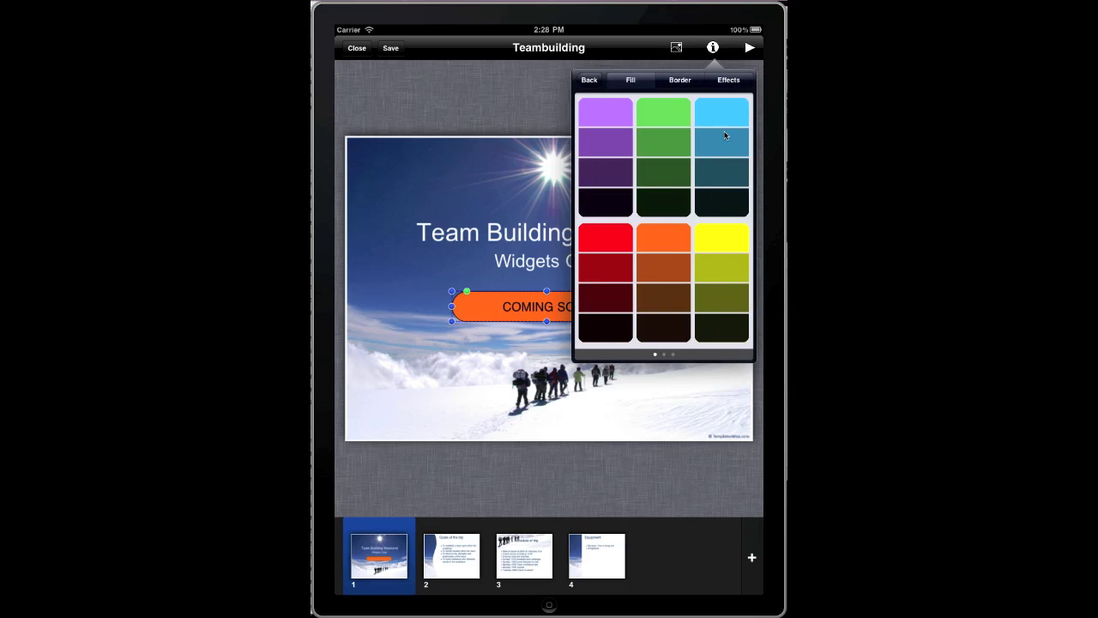
click(726, 122)
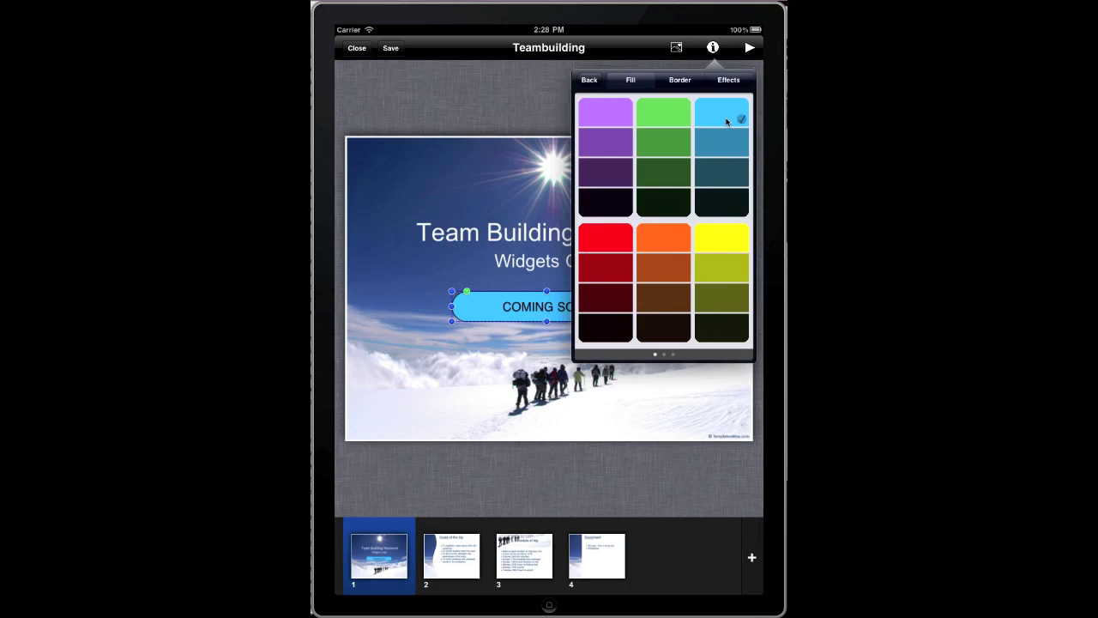
click(443, 369)
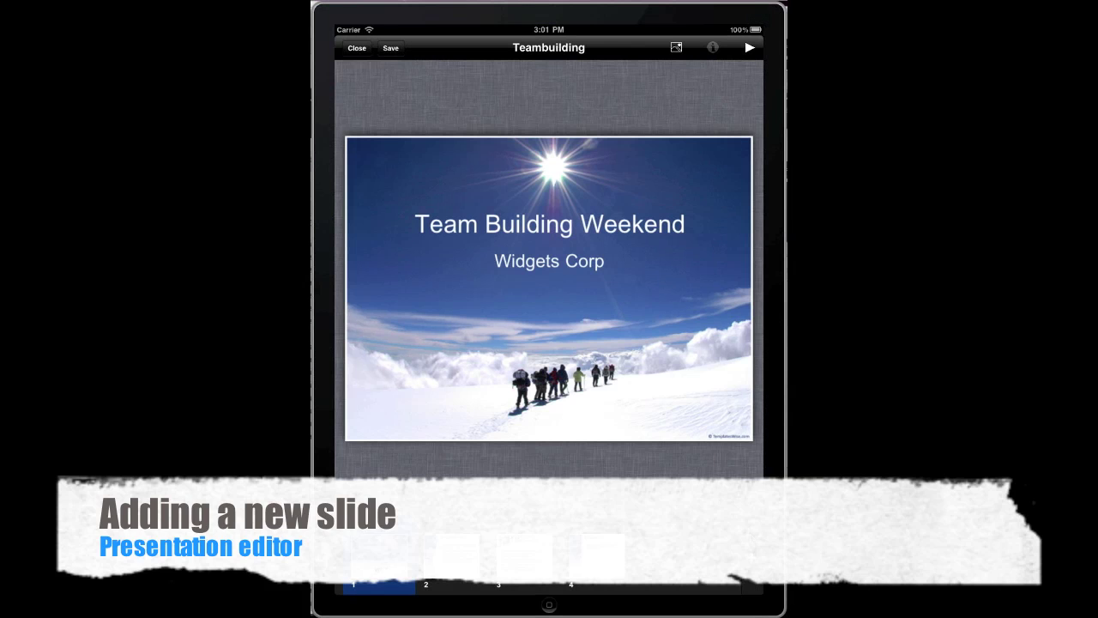
Add a Title slide at the end with title 'Title' and subtitle 'Sub title'
click(752, 557)
click(685, 464)
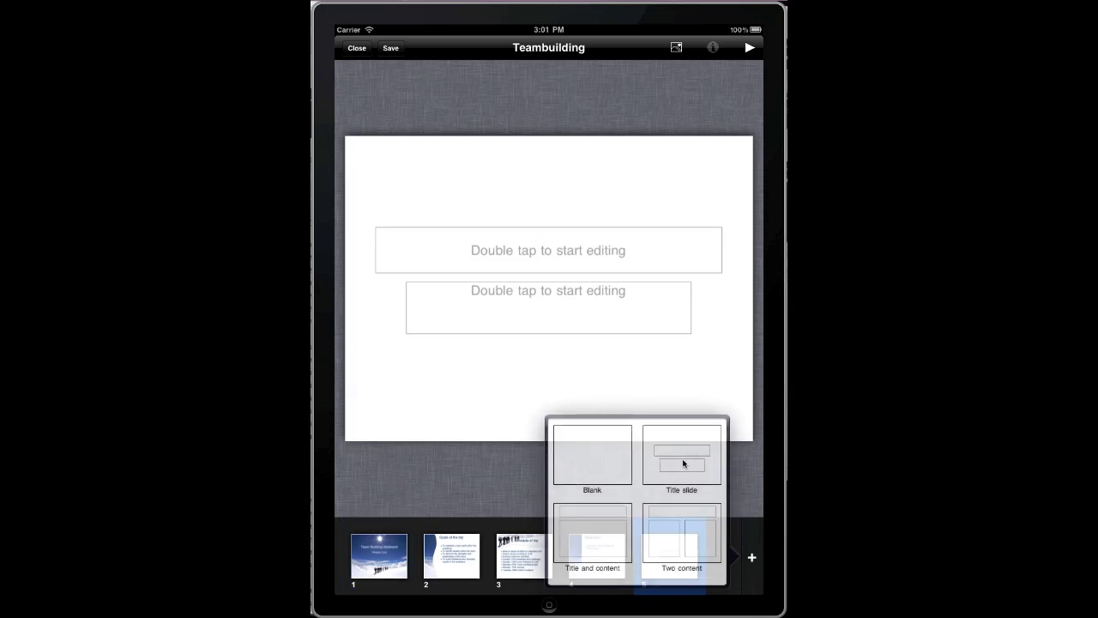
double_click(564, 248)
text(Title)
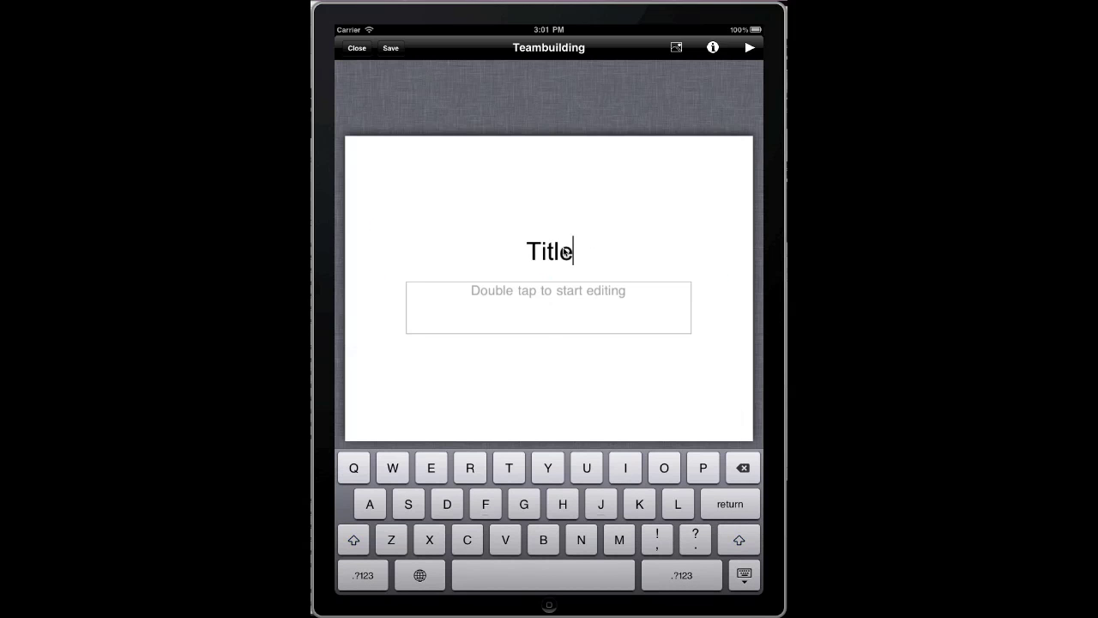
click(564, 298)
double_click(563, 298)
text(S)
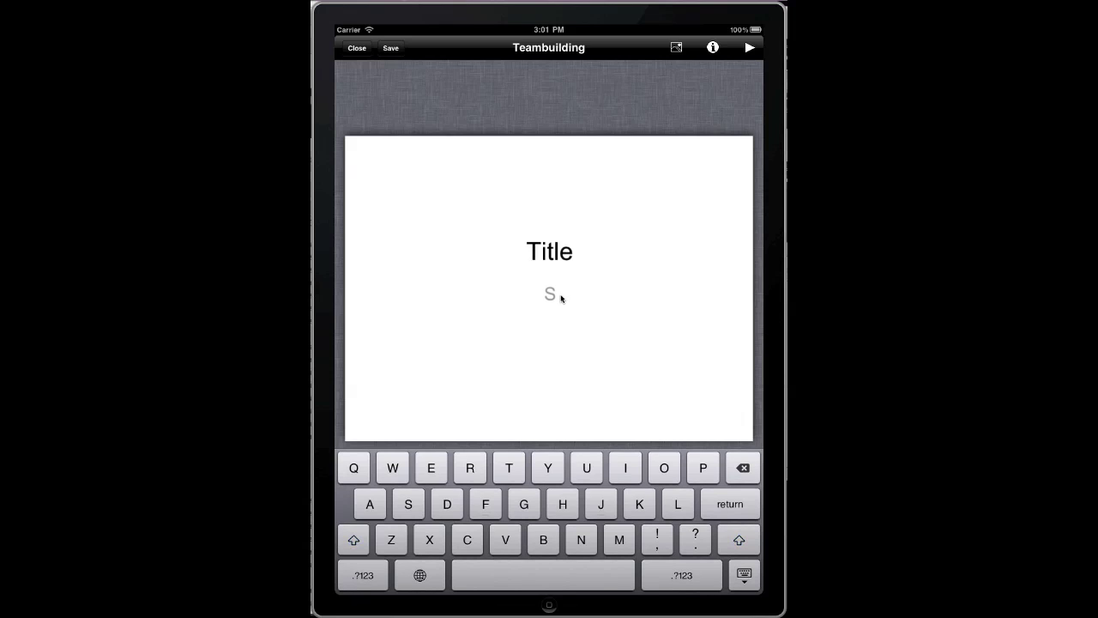
text(ub title)
Give the new slide a solid light blue background colour
click(569, 371)
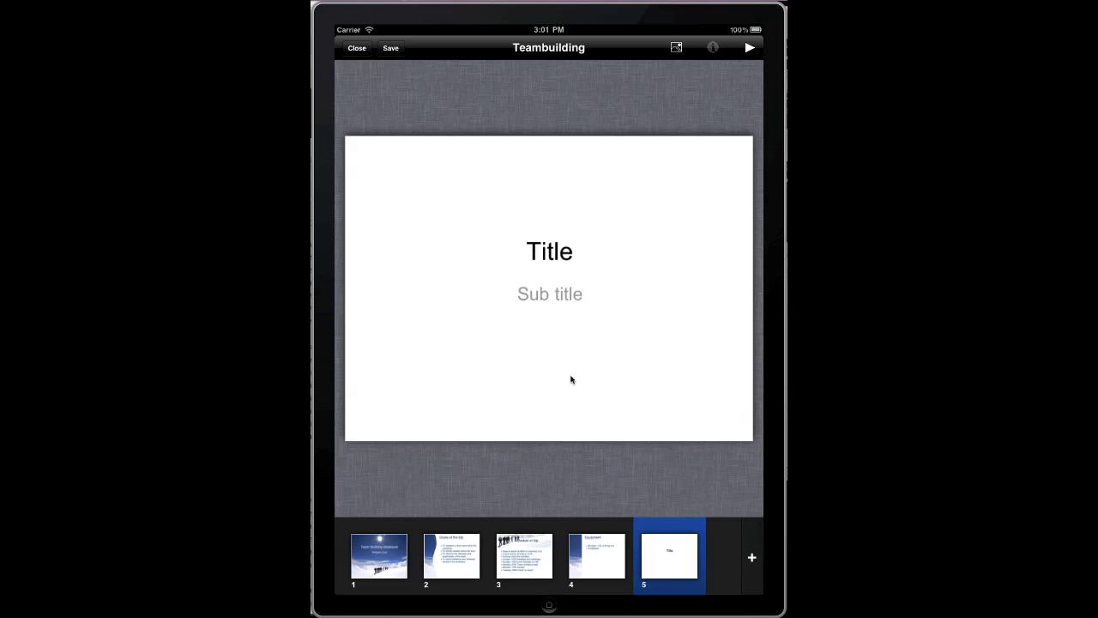
click(570, 362)
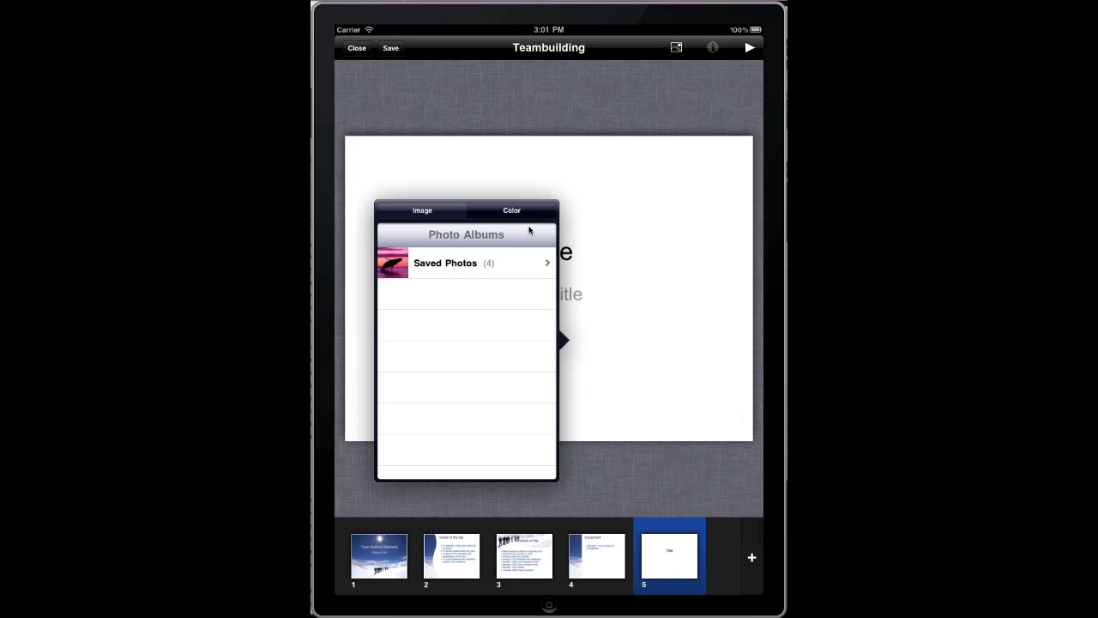
click(520, 211)
drag(540, 292, 473, 296)
click(512, 250)
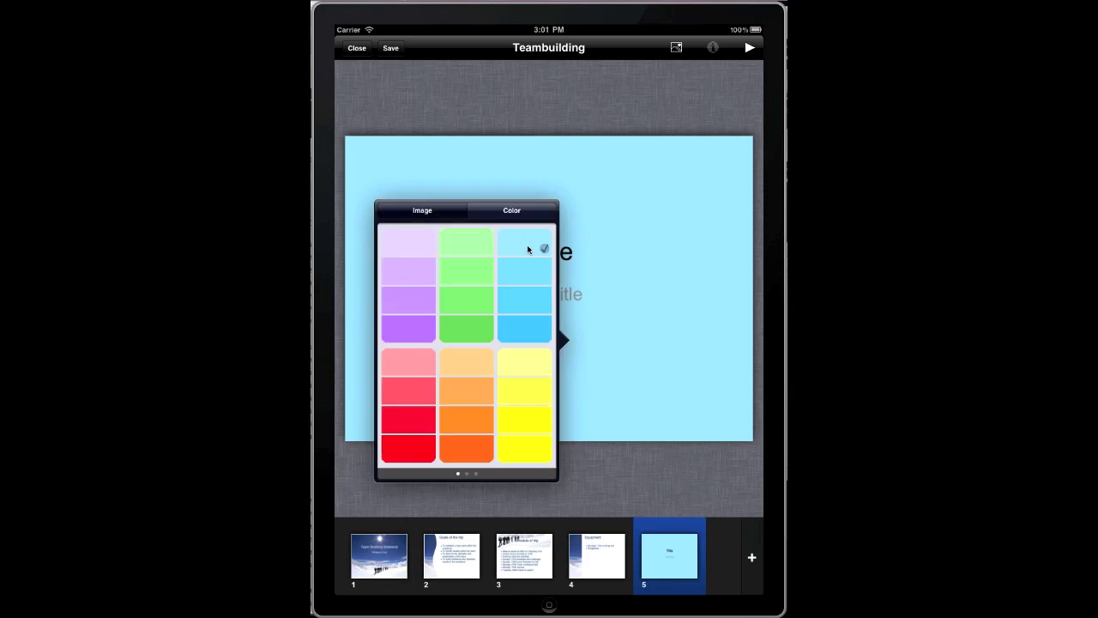
Replace the slide background with the whale photo from Saved Photos
click(562, 353)
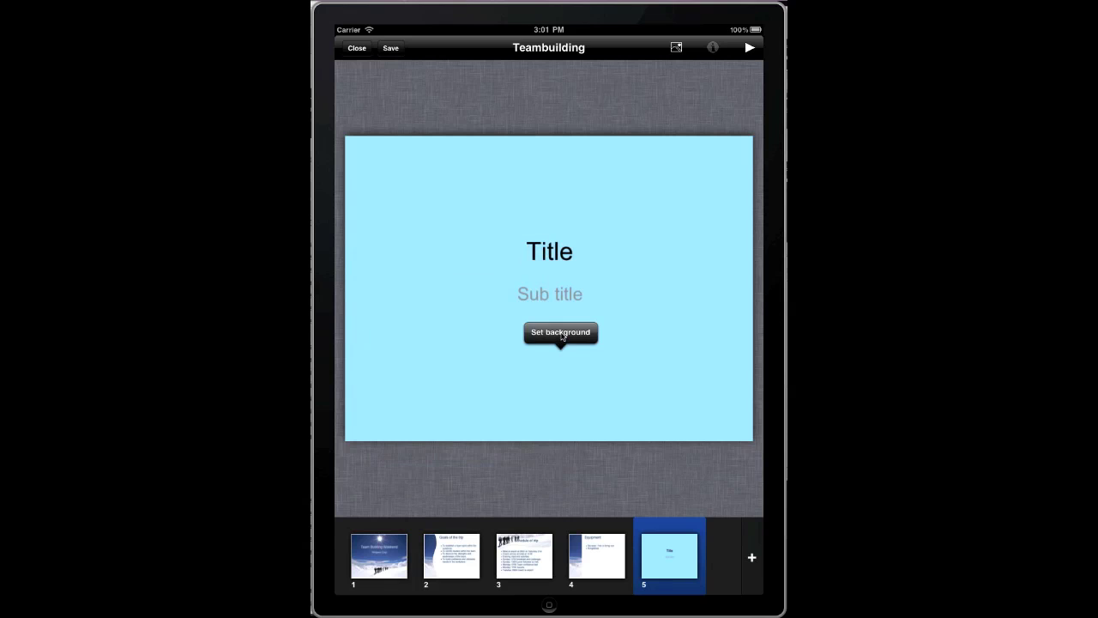
click(563, 337)
click(451, 240)
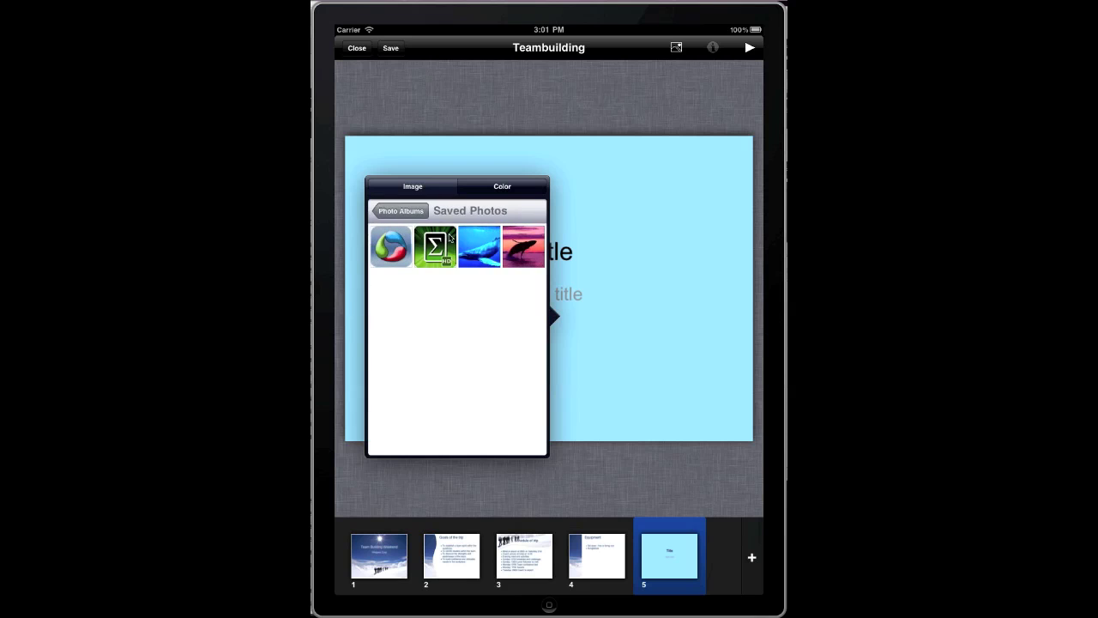
click(486, 246)
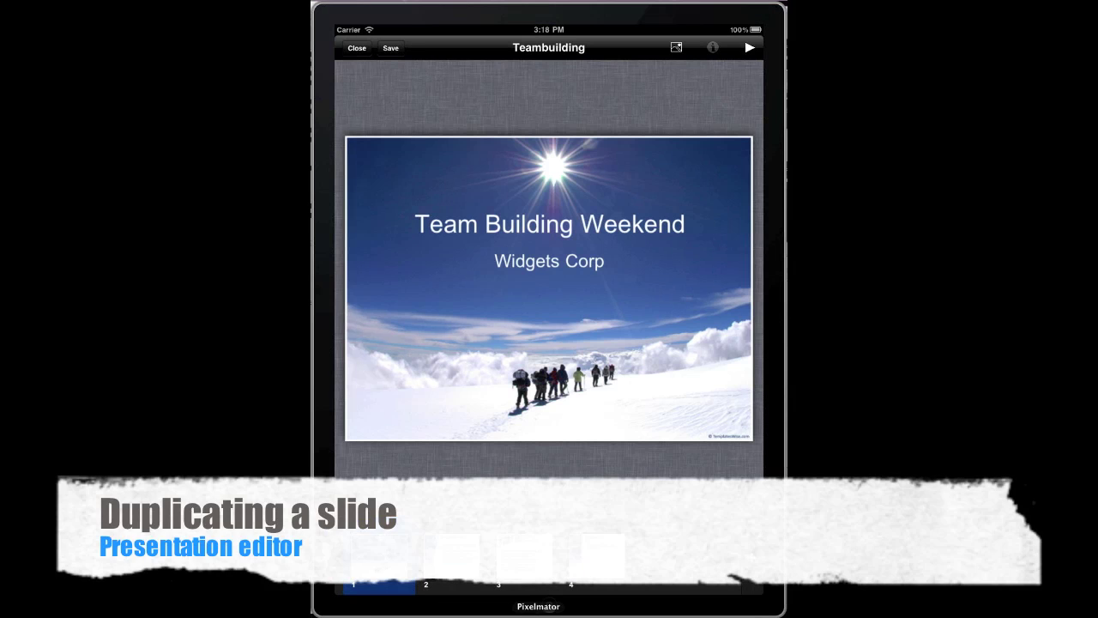
Duplicate the Equipment slide to create a fifth slide
click(605, 557)
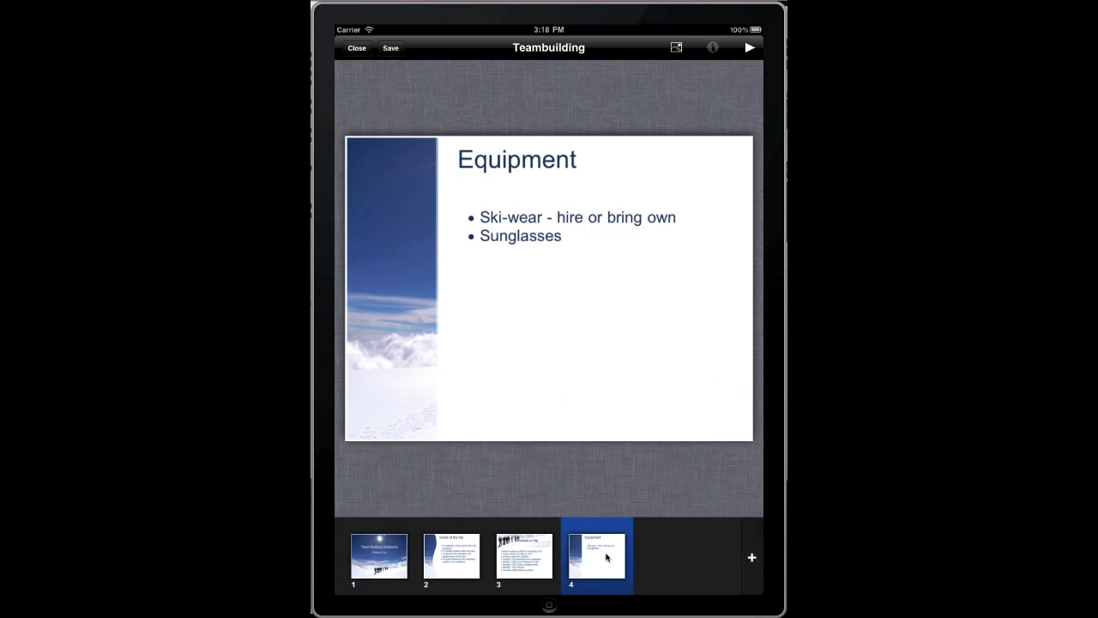
click(601, 556)
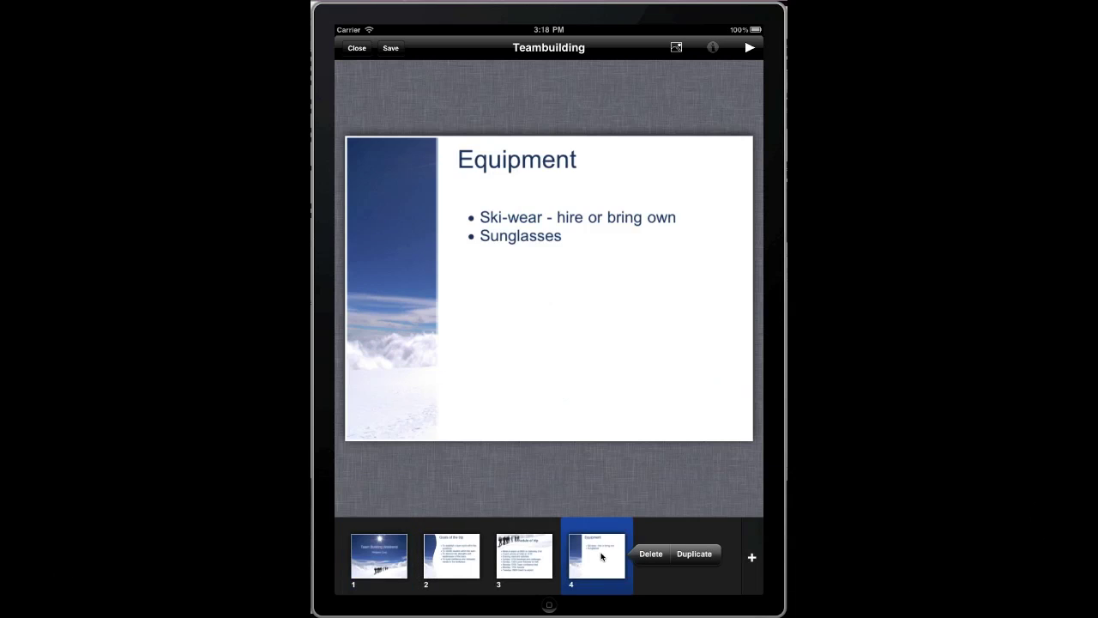
click(697, 555)
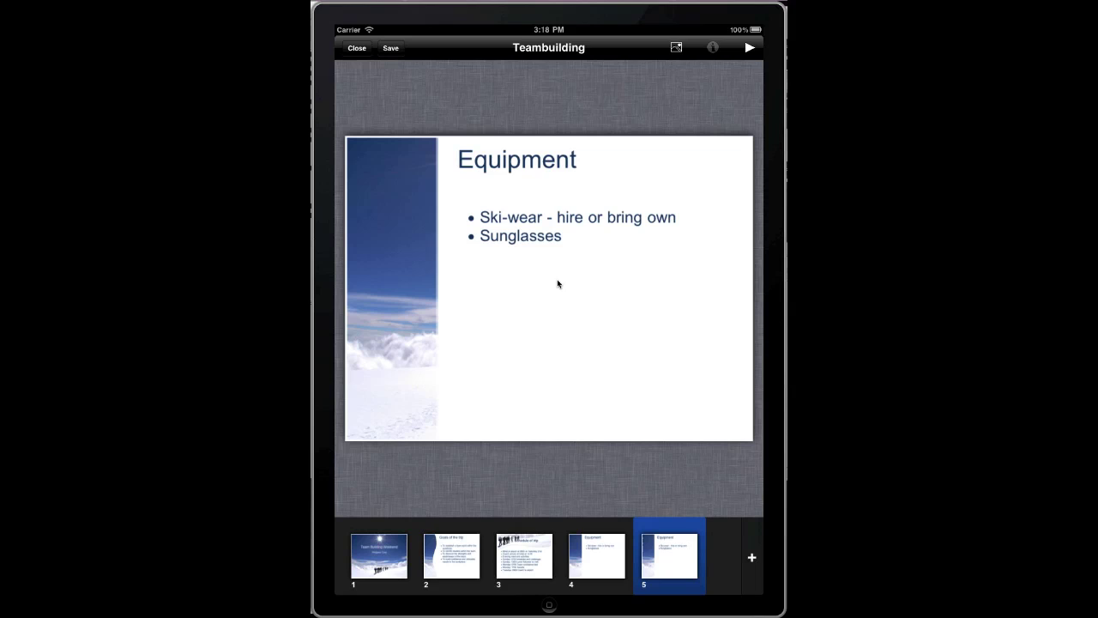
Retitle the copied slide 'More information' and delete its bullet list box
double_click(526, 164)
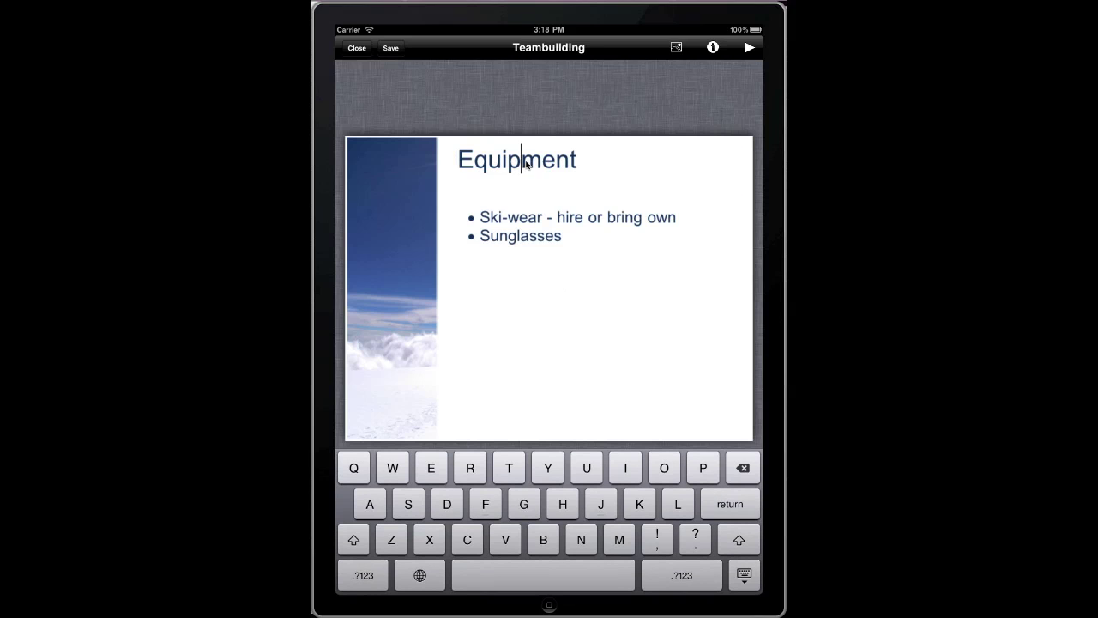
double_click(526, 164)
text(More)
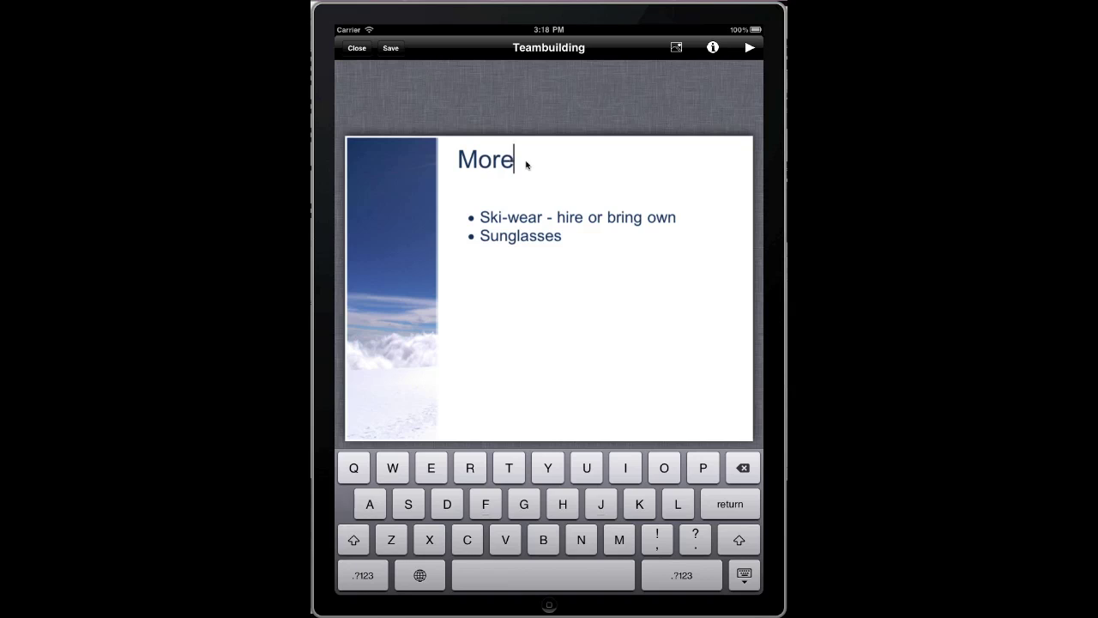
text( information)
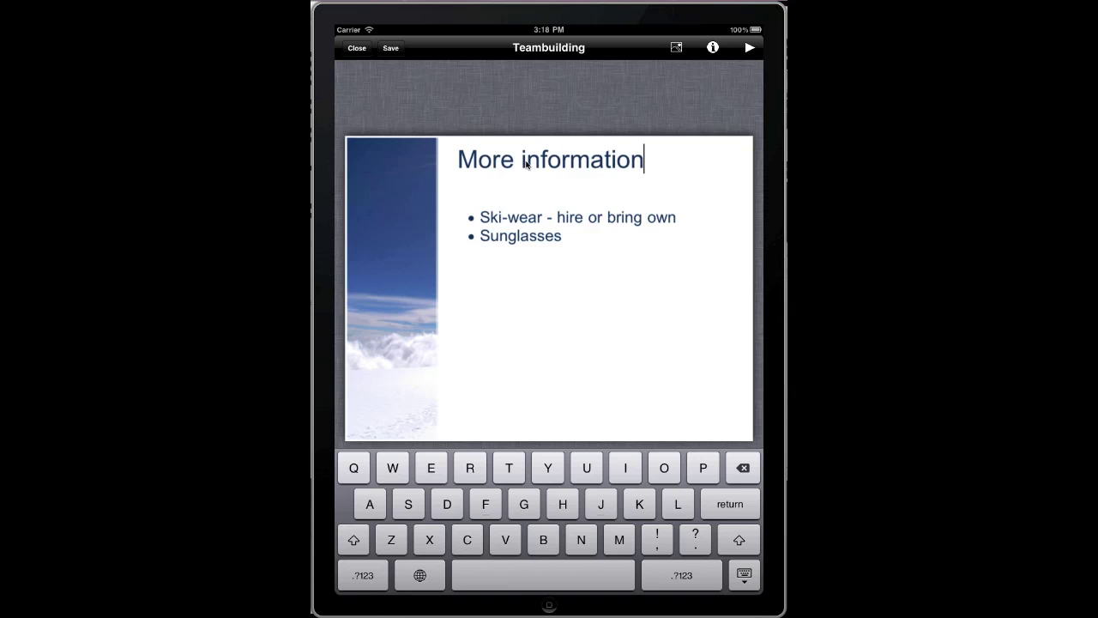
click(524, 221)
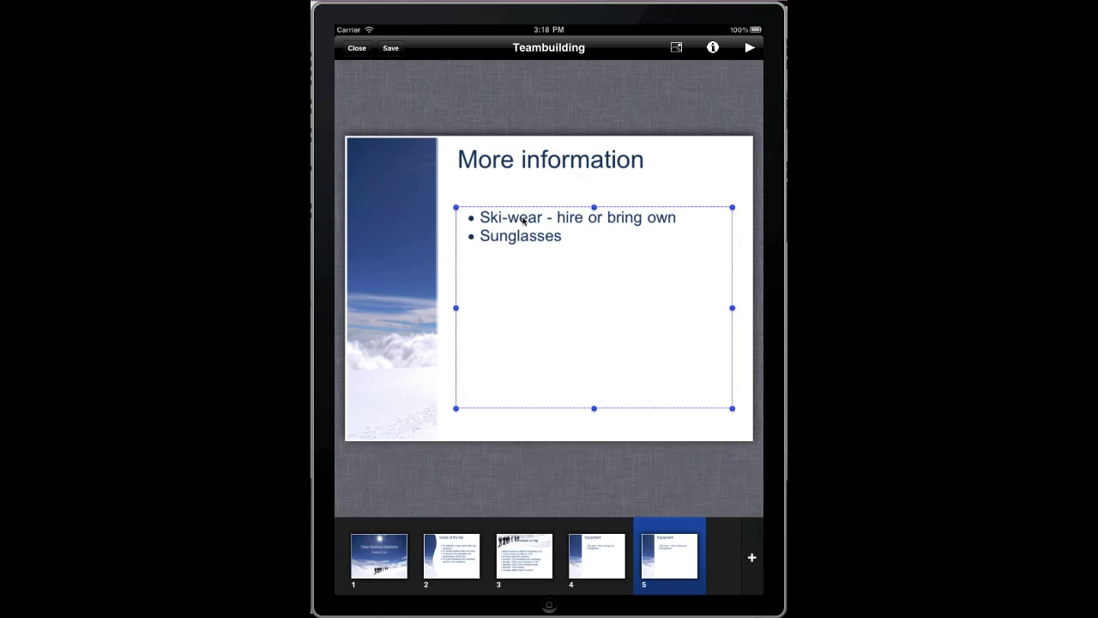
click(524, 220)
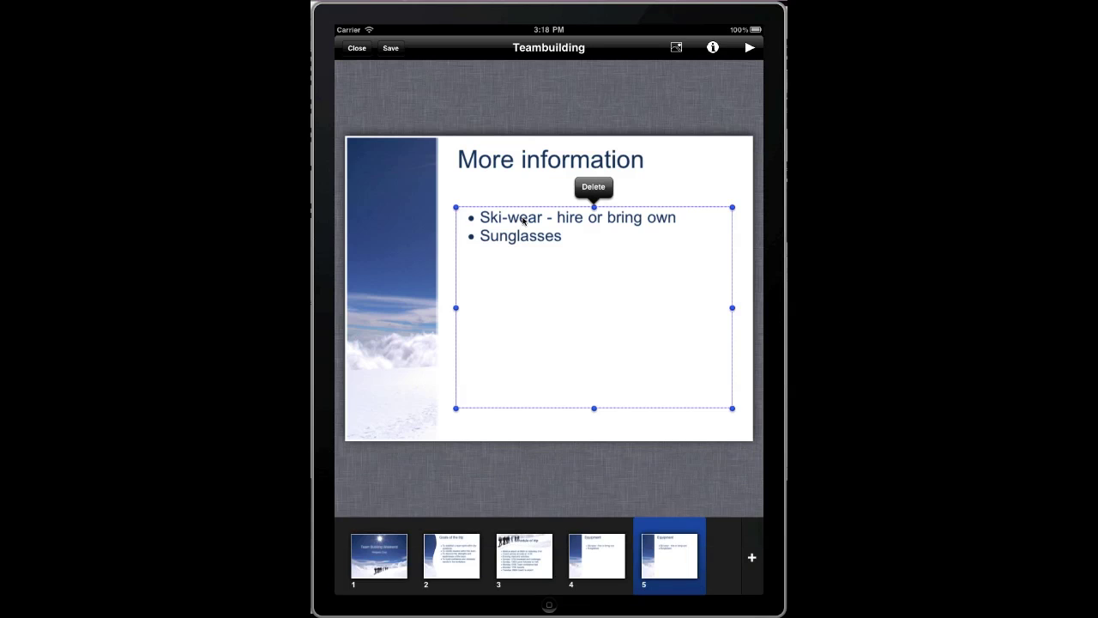
click(594, 187)
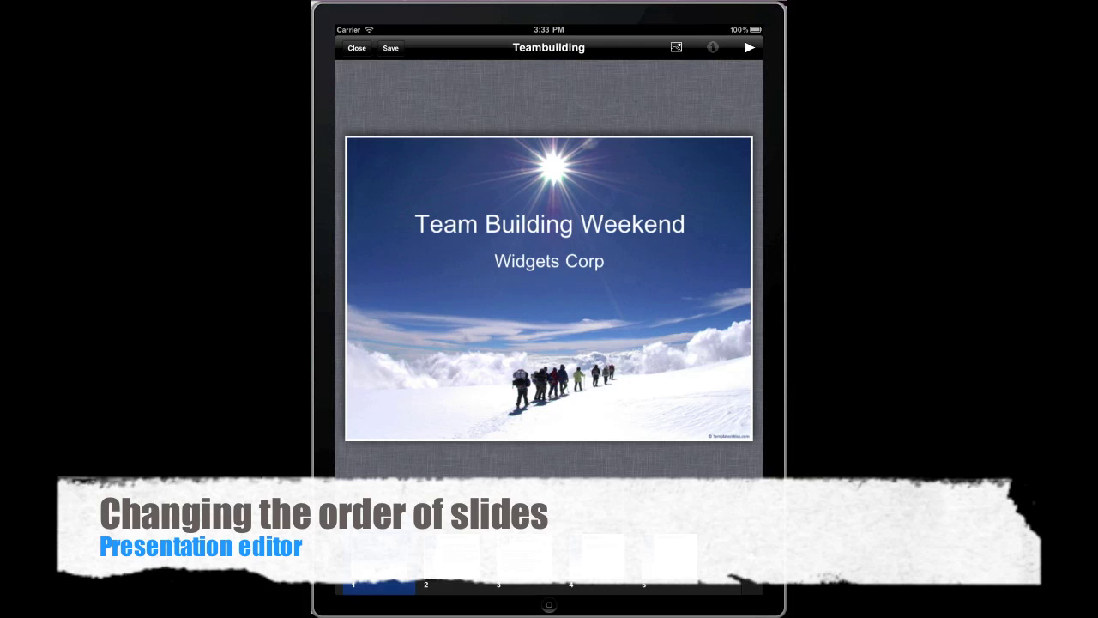
Drag Goals of the trip to third place, then Equipment up to second
click(448, 559)
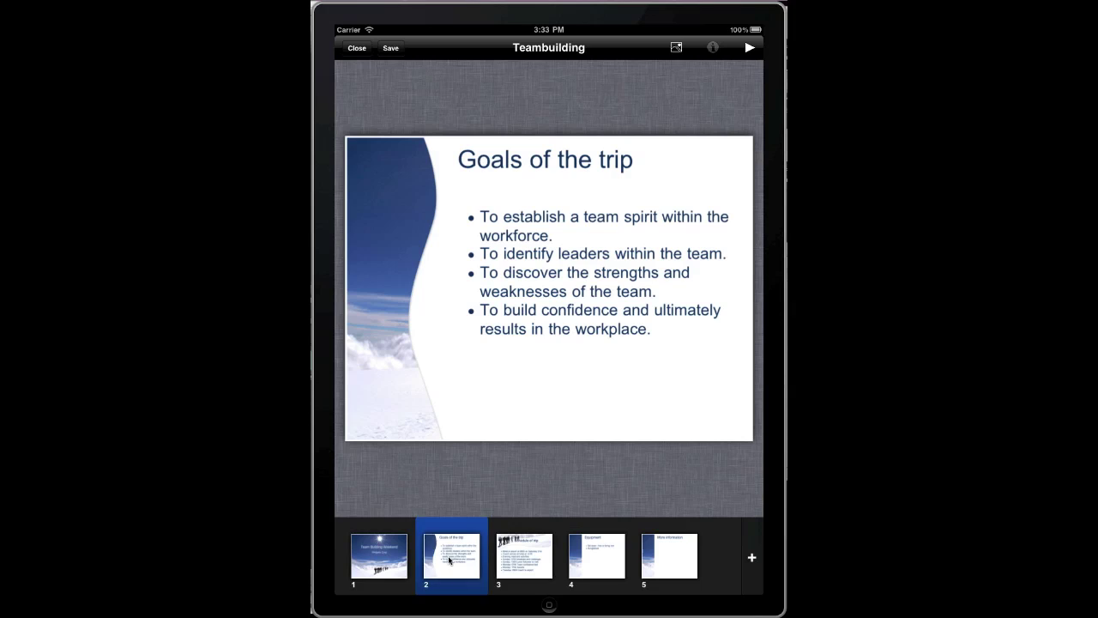
drag(449, 559, 529, 560)
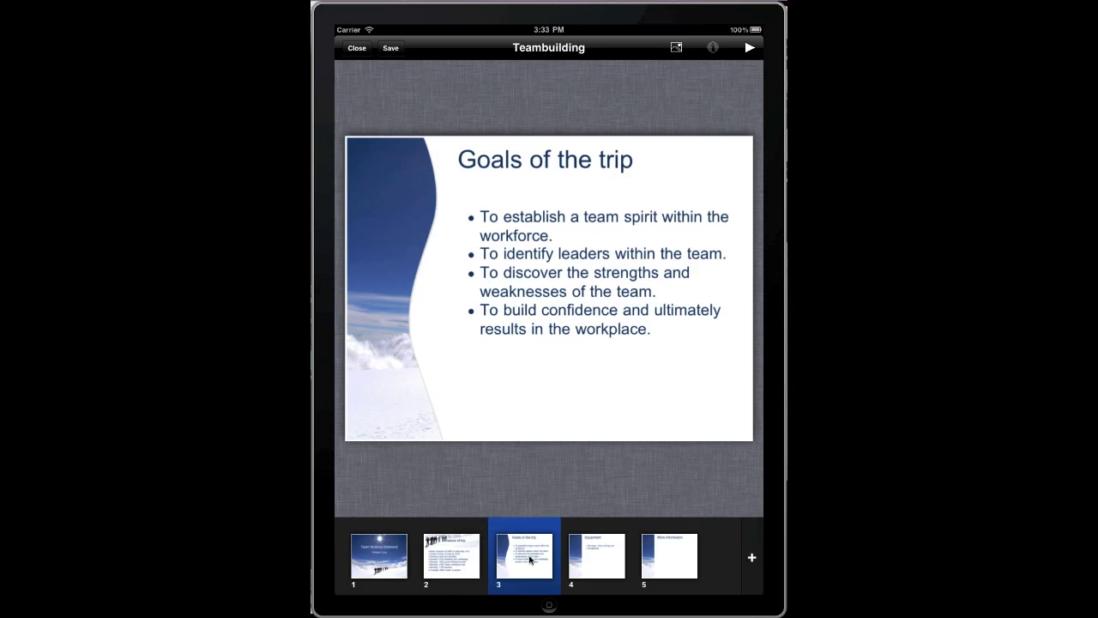
click(591, 558)
drag(598, 559, 457, 557)
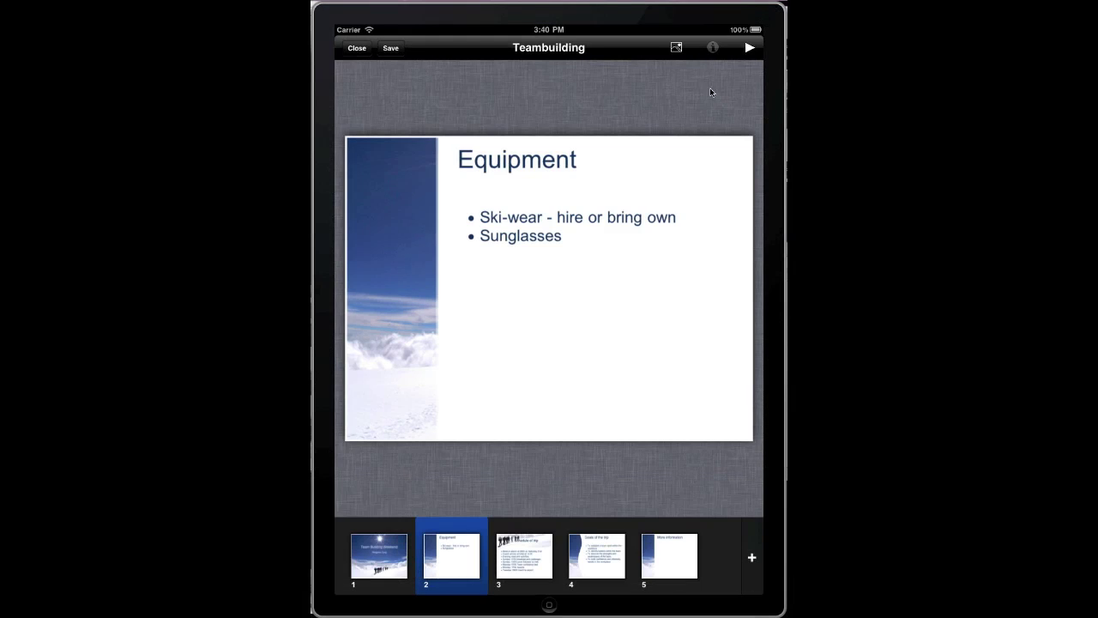
Play the slideshow from the title slide through Equipment and past Schedule of trip
click(748, 50)
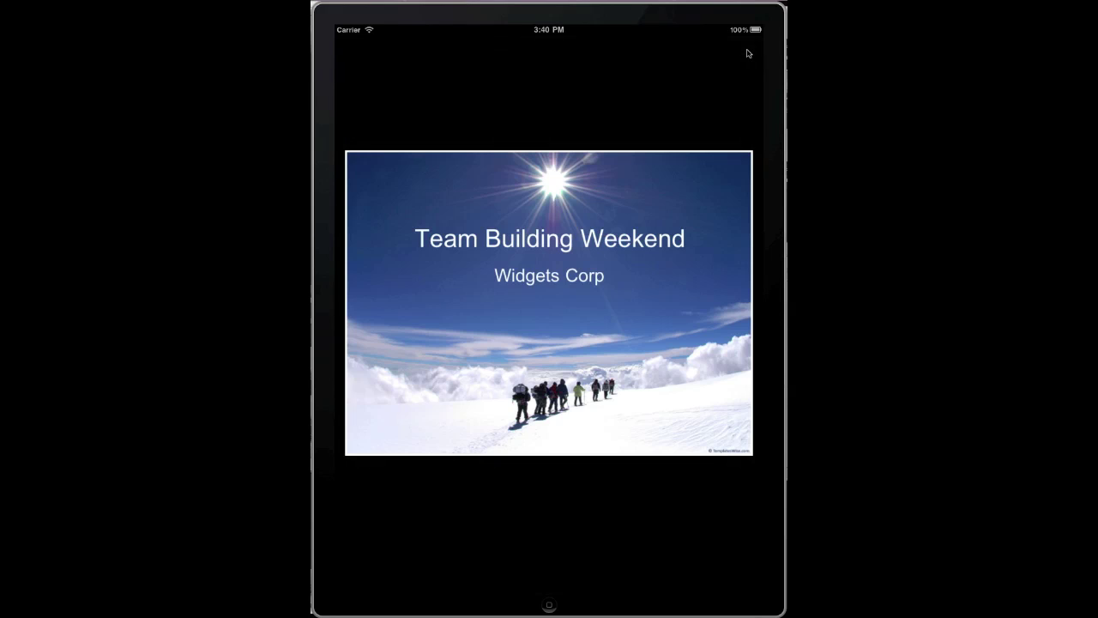
click(642, 306)
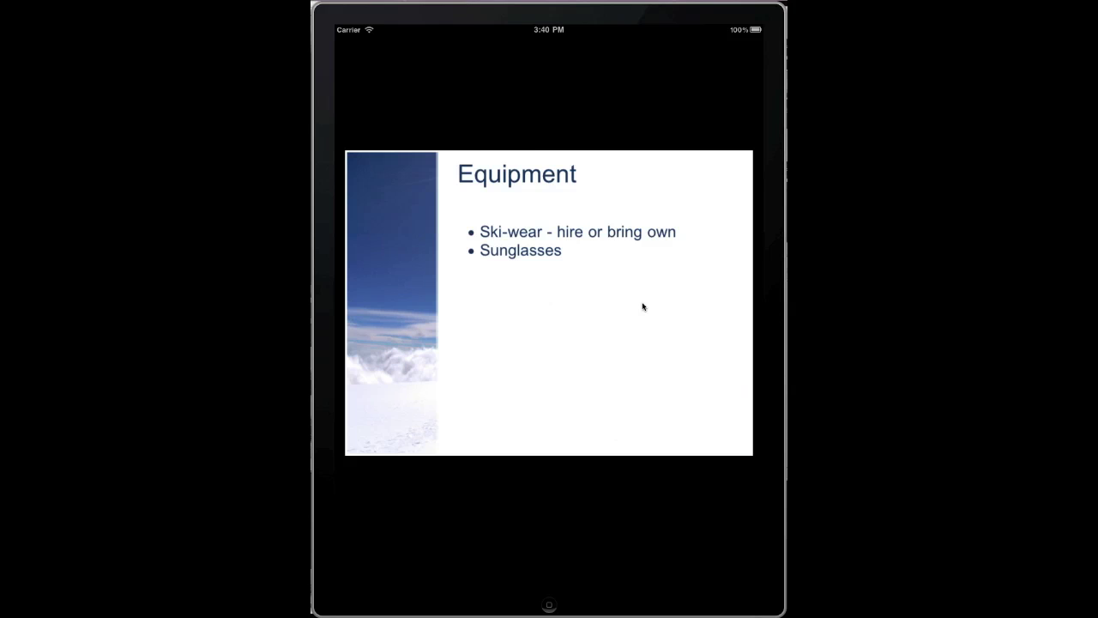
click(643, 307)
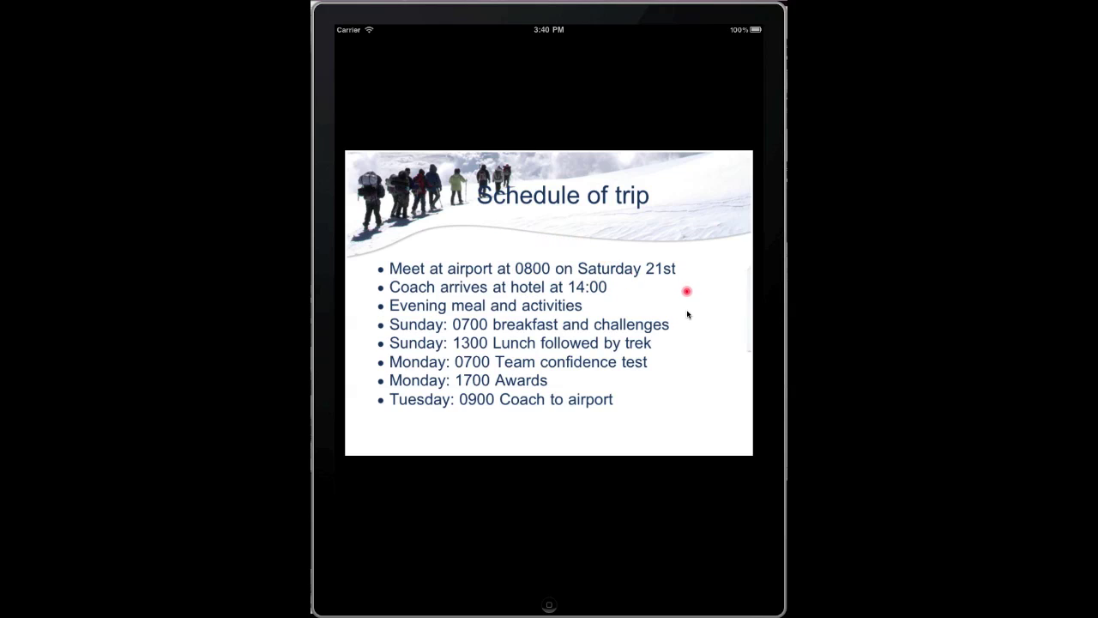
click(574, 315)
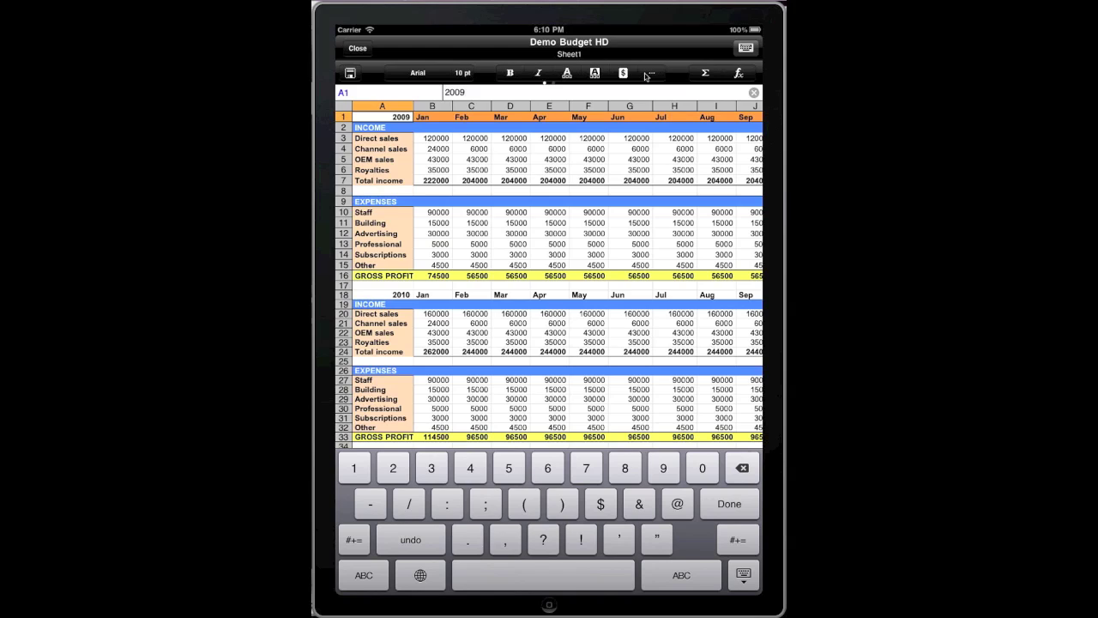
Open the Choose Function catalogue and scroll down through its function categories
click(739, 74)
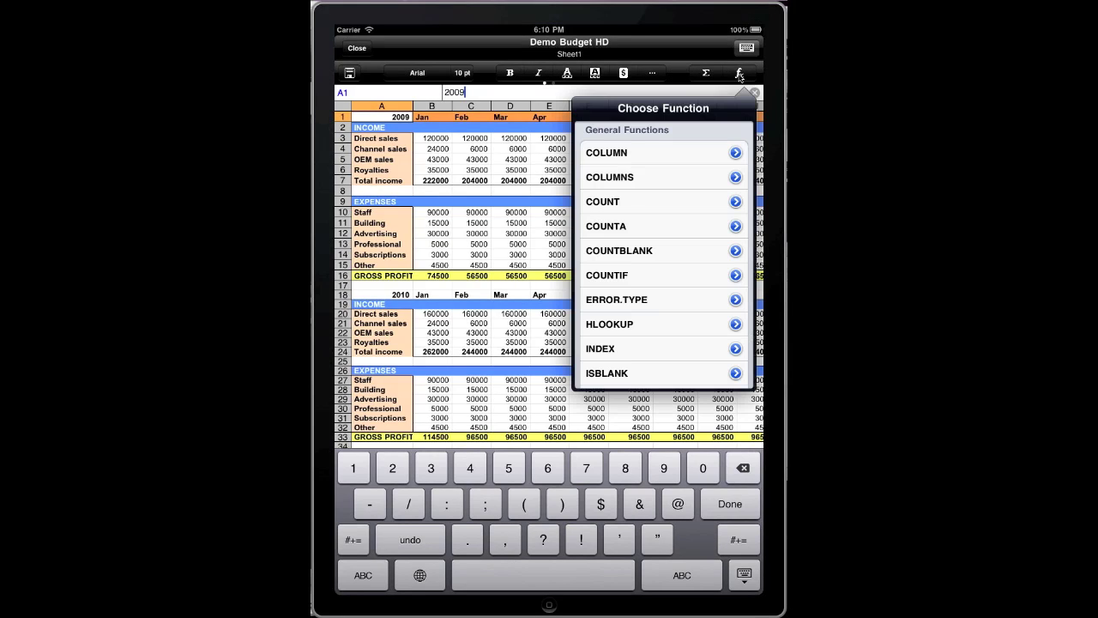
drag(690, 296, 696, 120)
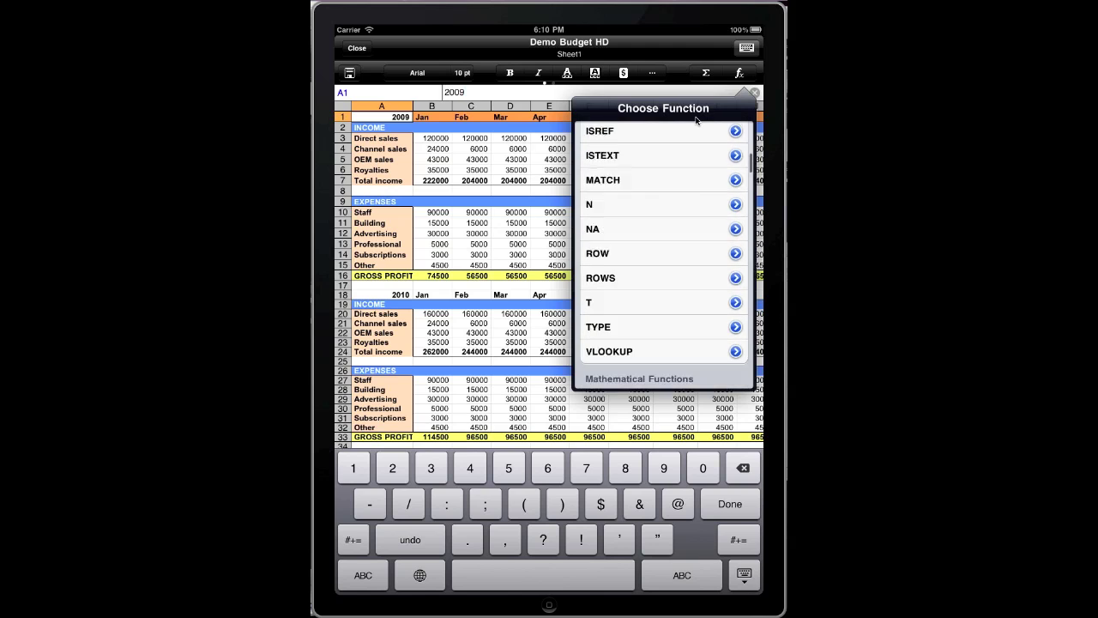
scroll(691, 146, down, 3)
scroll(689, 154, down, 2)
scroll(687, 163, down, 5)
scroll(685, 197, down, 5)
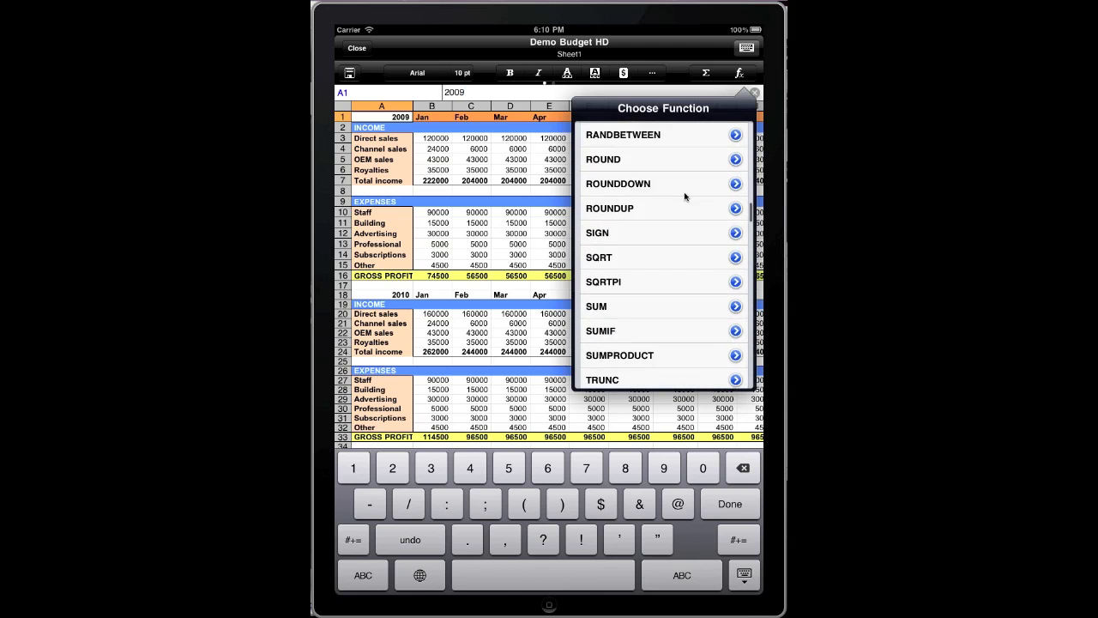
scroll(685, 258, down, 5)
scroll(685, 306, down, 5)
scroll(682, 318, down, 5)
scroll(680, 330, down, 3)
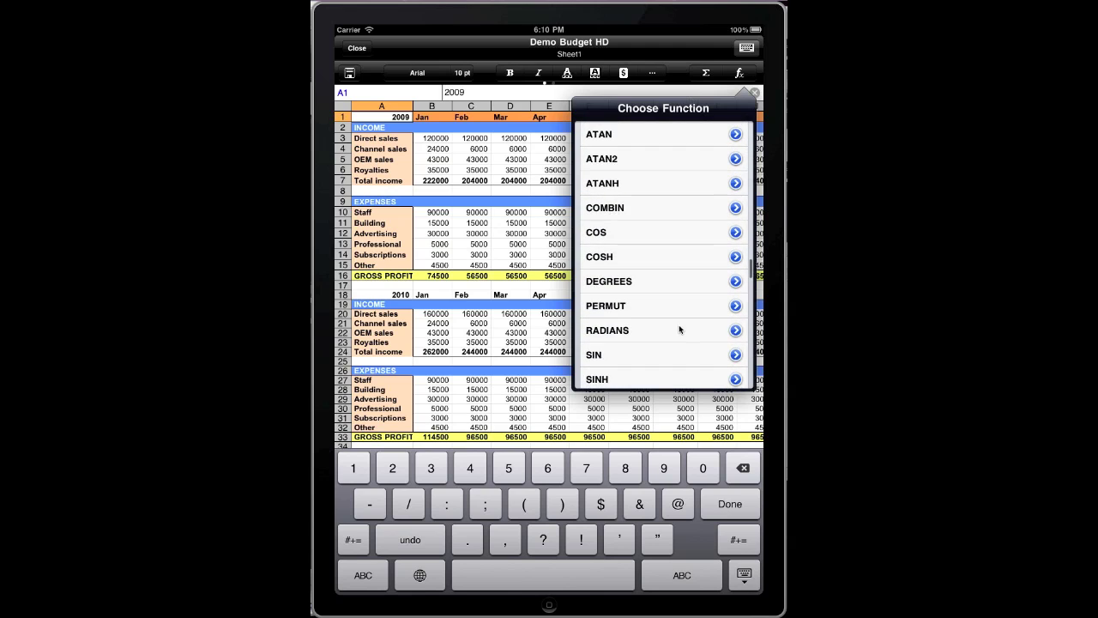
scroll(676, 318, down, 5)
scroll(671, 302, down, 10)
scroll(665, 287, down, 5)
scroll(660, 277, down, 3)
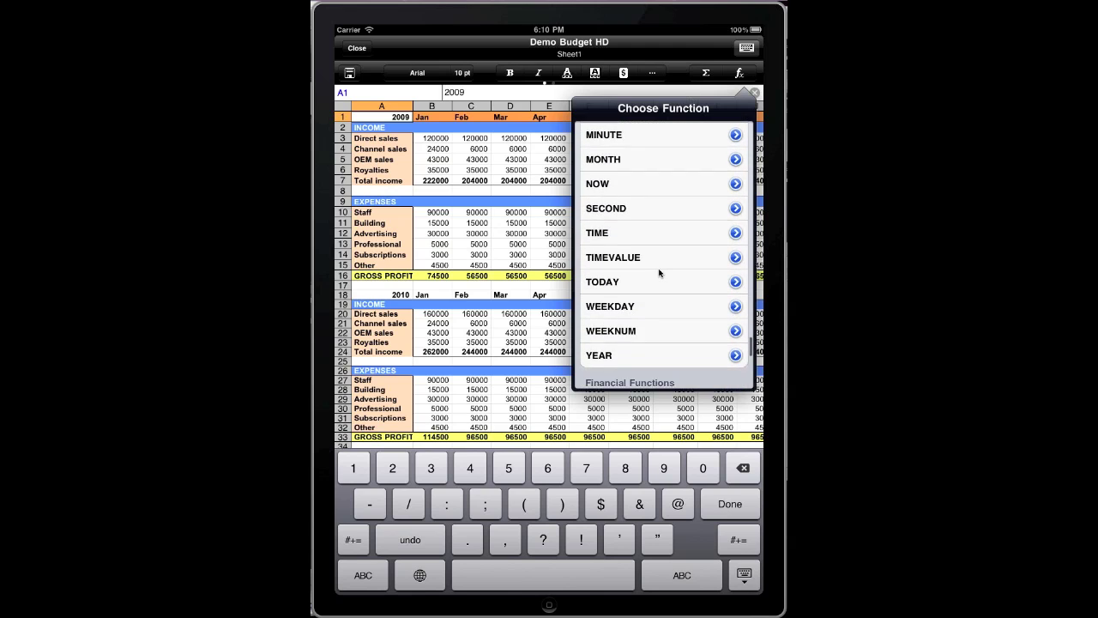
scroll(659, 273, down, 5)
scroll(654, 309, down, 4)
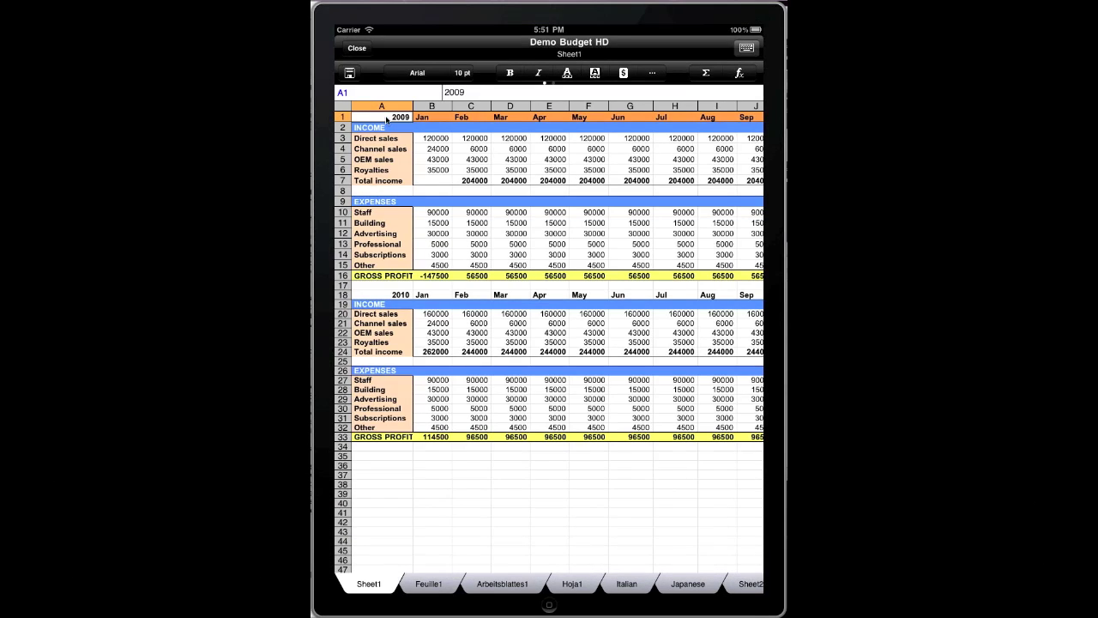
Enter =SUM(B3:B6) in cell B7 with AutoSum, giving 222000
click(431, 183)
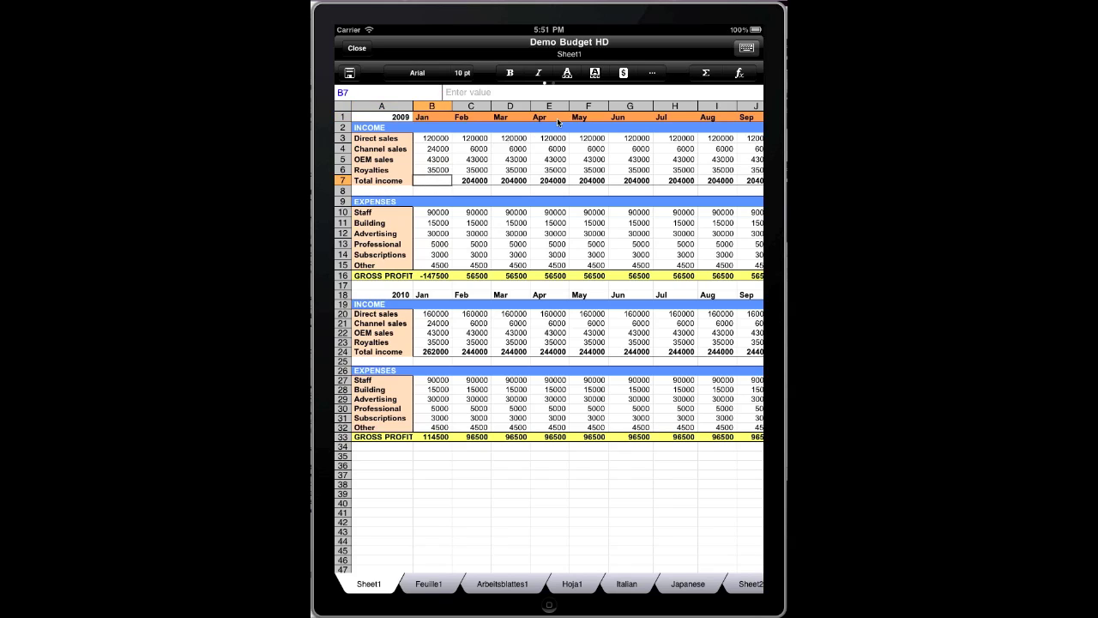
click(706, 74)
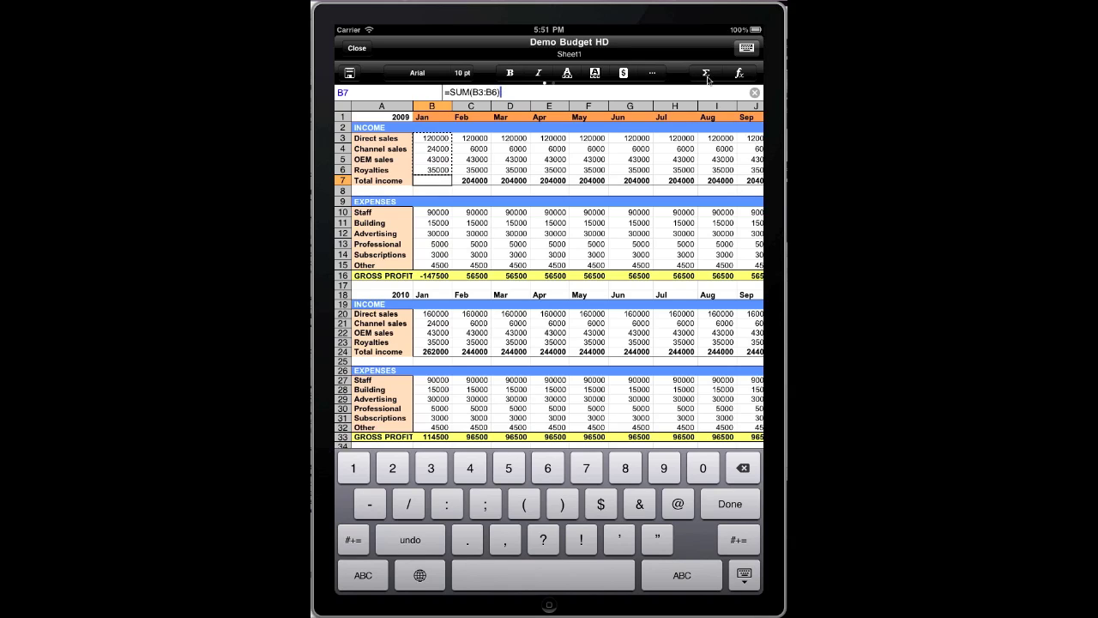
click(740, 511)
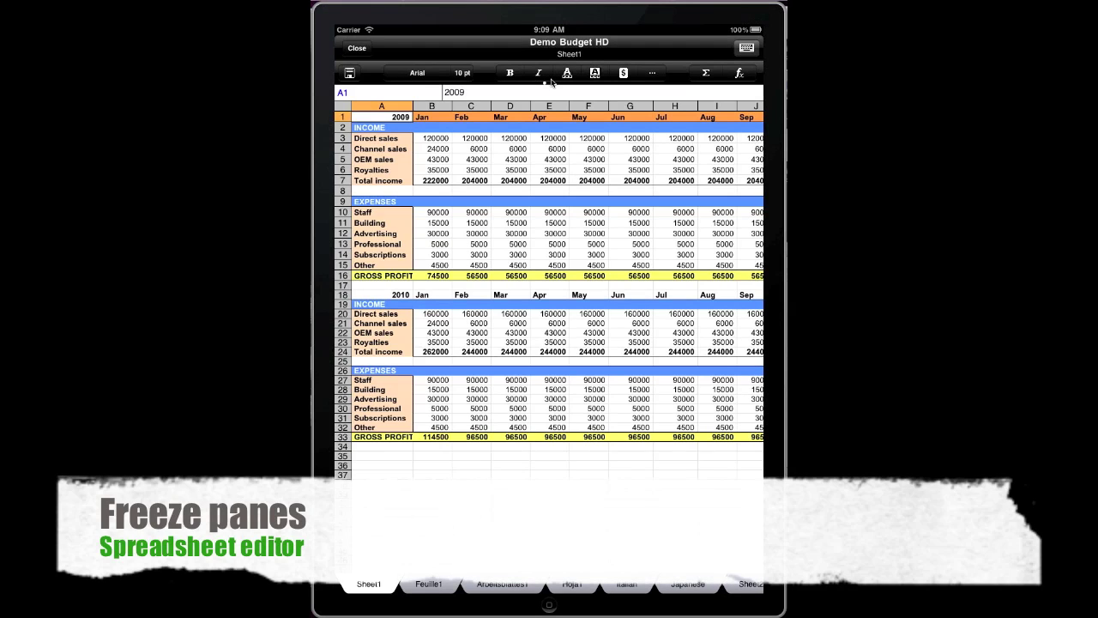
Freeze panes at B3 to lock rows 1–2 and column A, then pan to check
drag(551, 82, 456, 81)
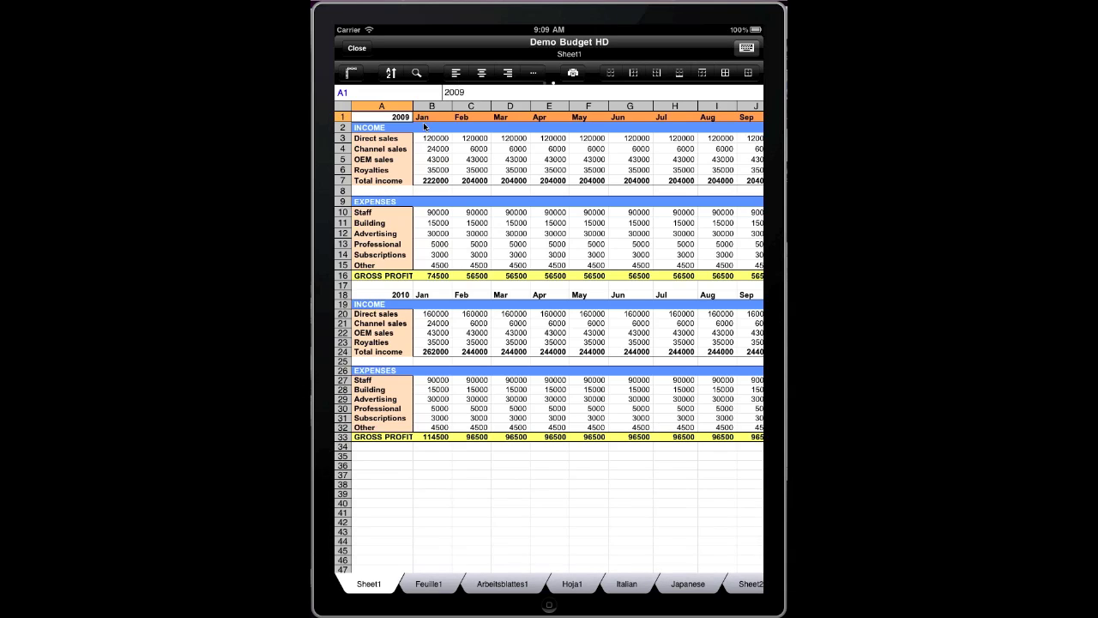
click(425, 138)
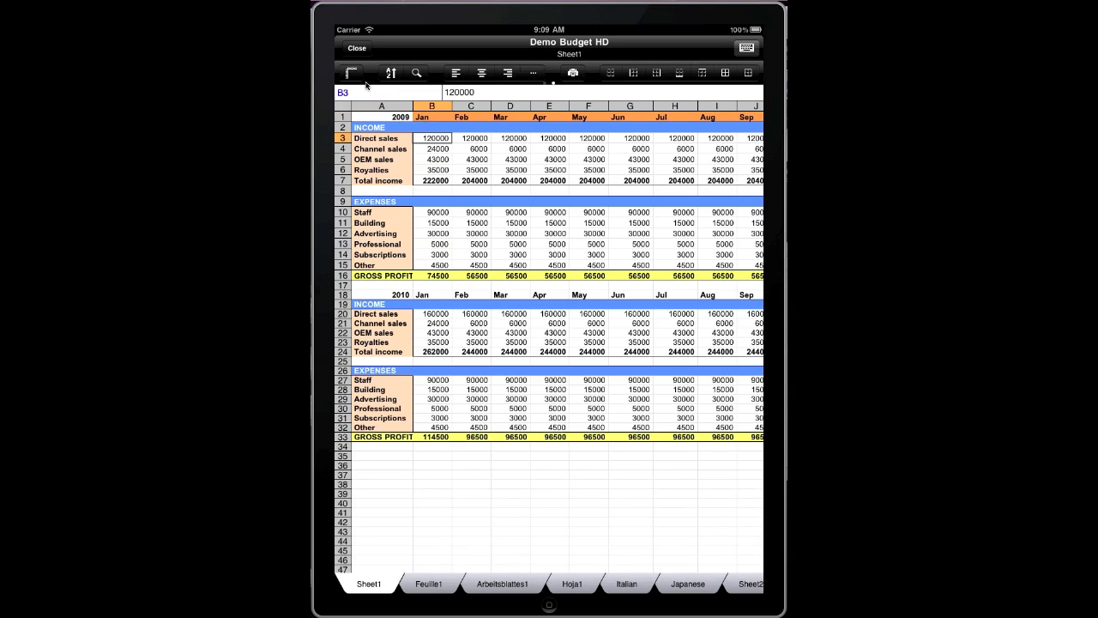
click(351, 74)
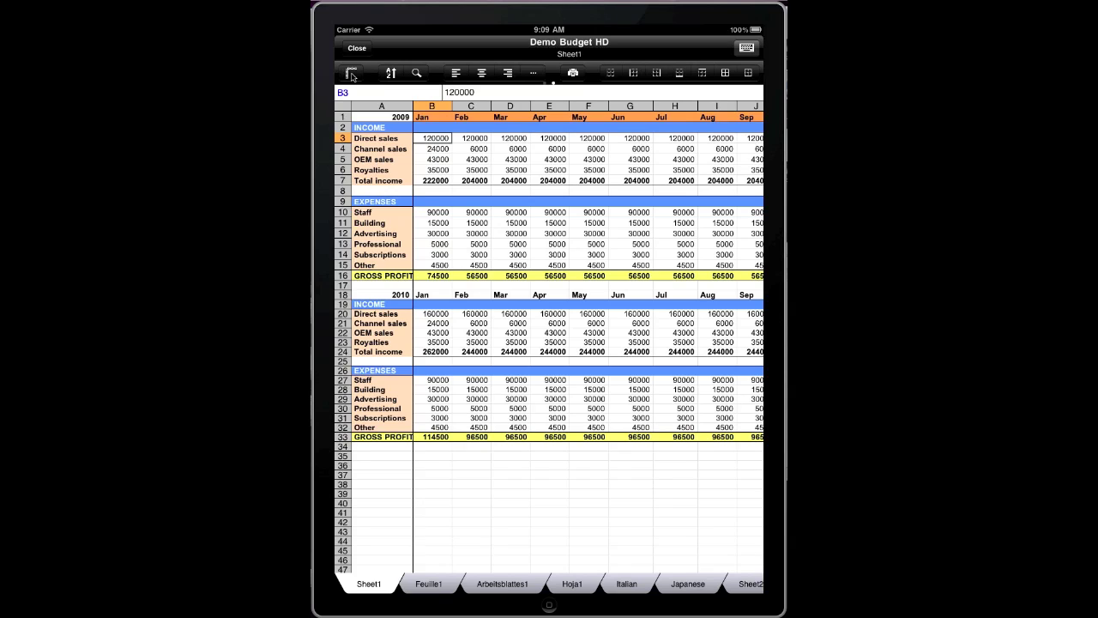
drag(571, 330, 571, 318)
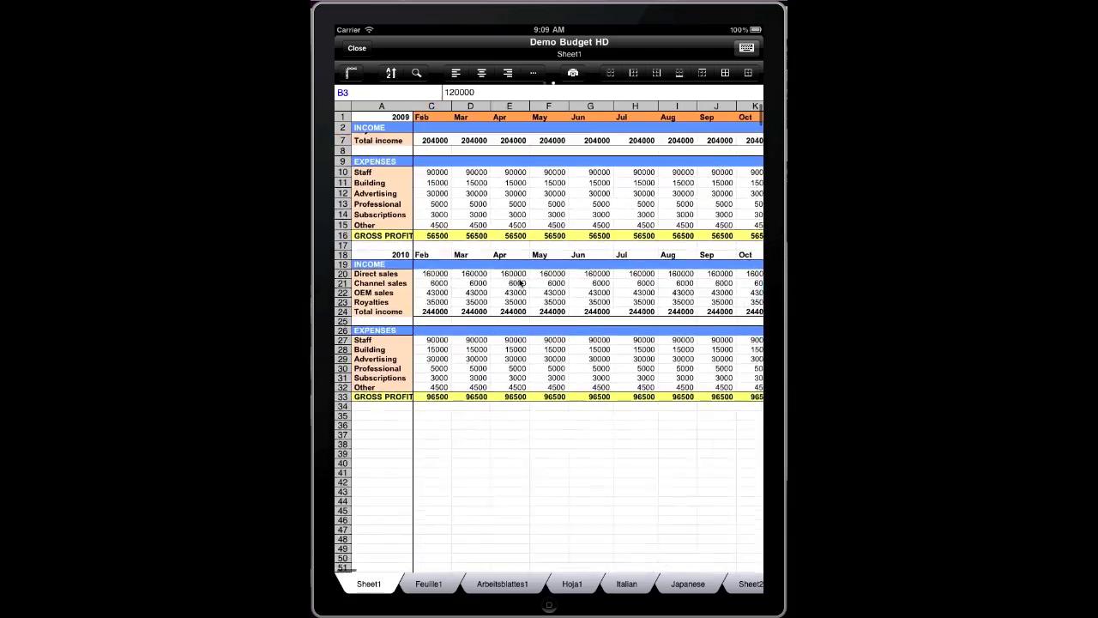
drag(571, 318, 545, 320)
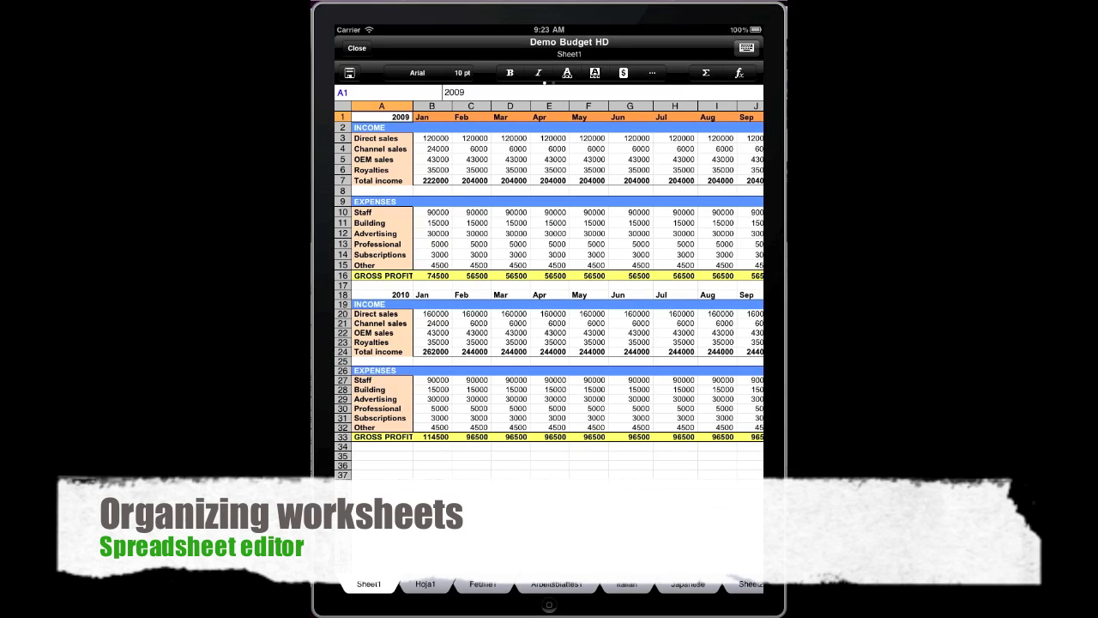
Drag the Arbeitsblattes1 tab in front of Hoja1, then add a new sheet Sheet3
click(429, 585)
click(474, 585)
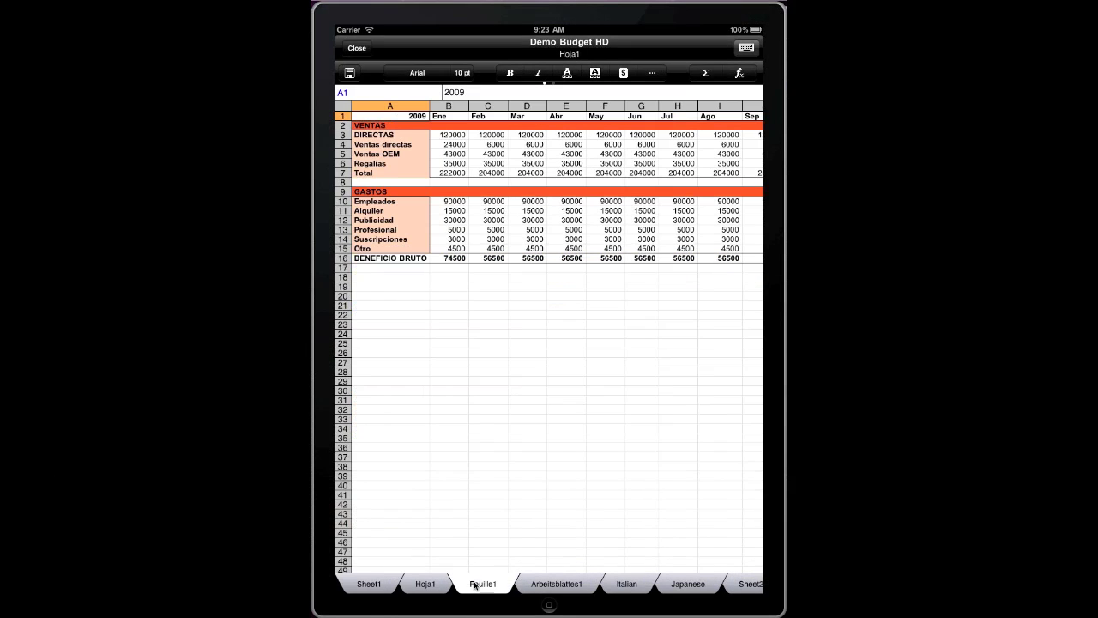
click(539, 585)
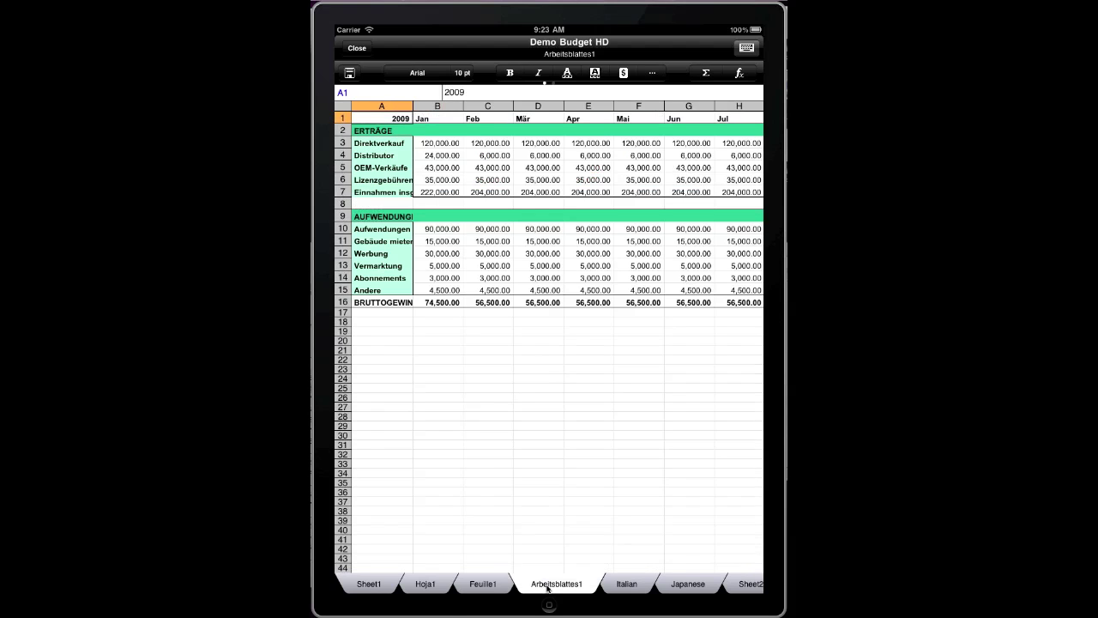
drag(548, 589, 426, 589)
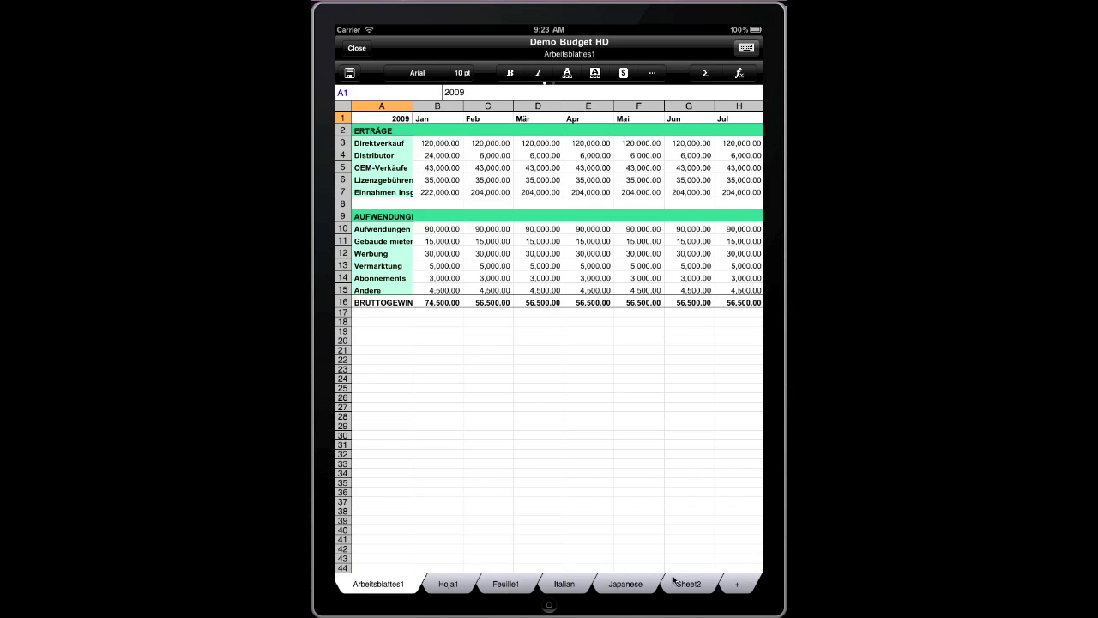
click(740, 584)
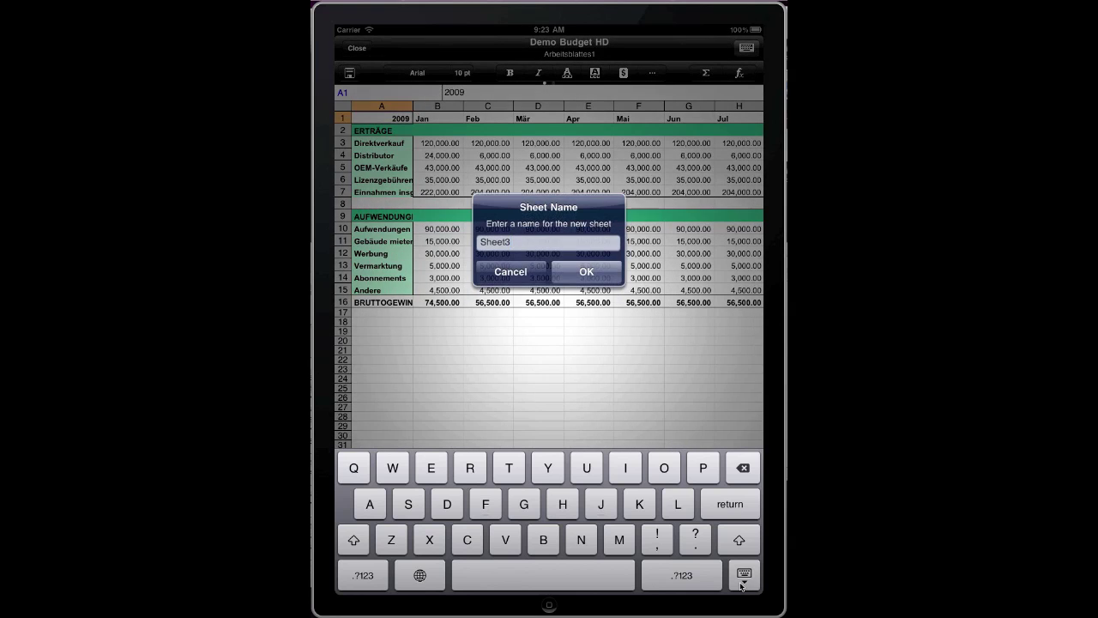
click(593, 276)
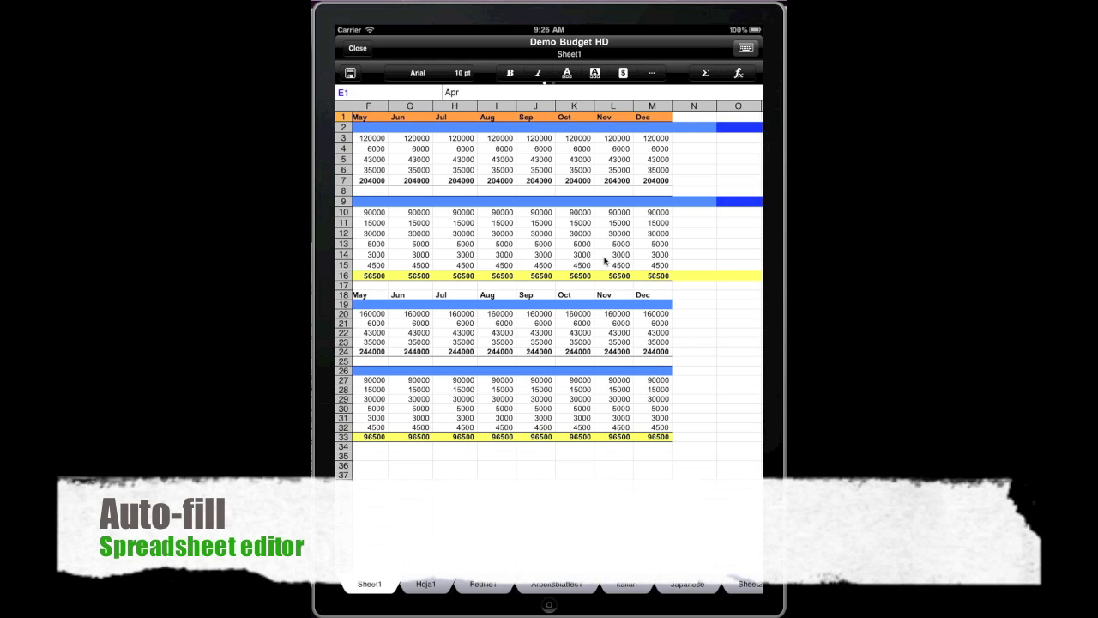
Select L1:M33 and auto-fill the Nov–Dec block rightward into column N
drag(605, 260, 445, 284)
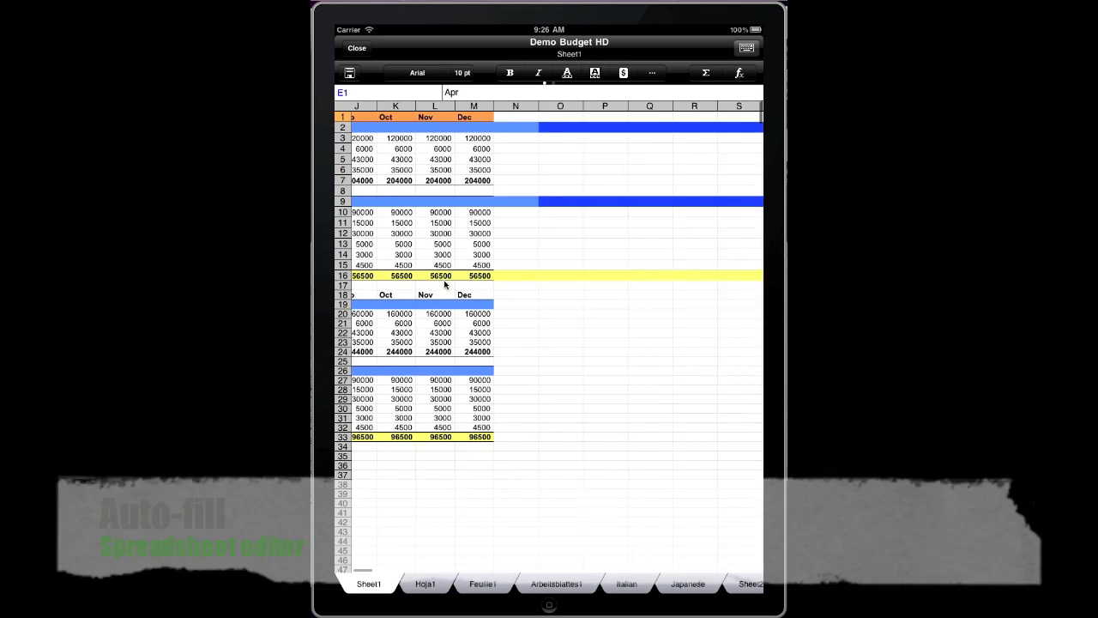
click(418, 118)
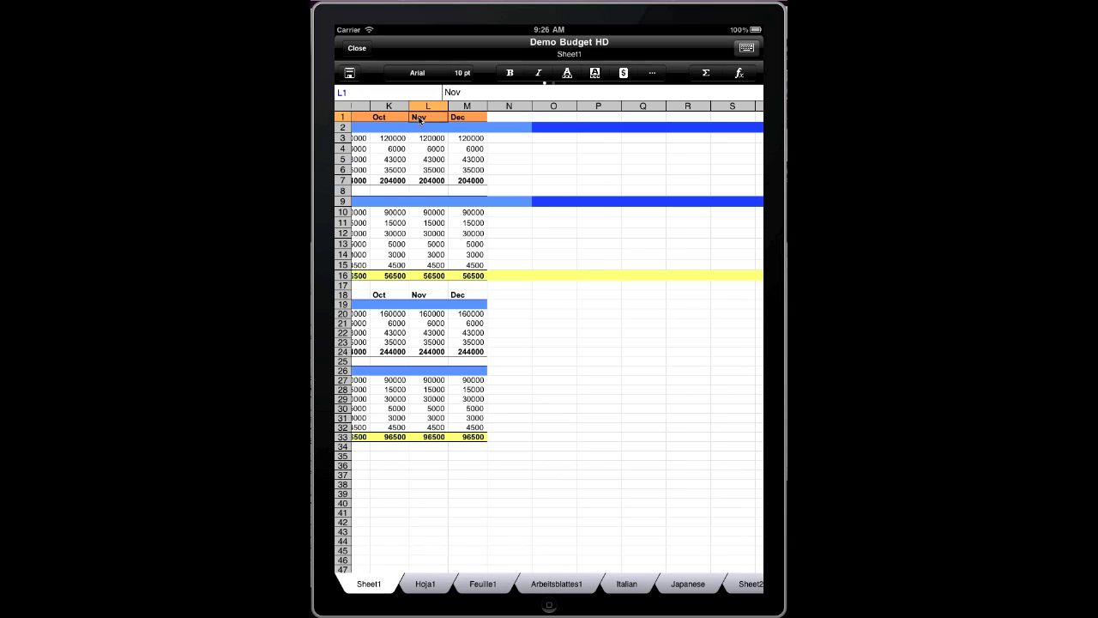
click(471, 439)
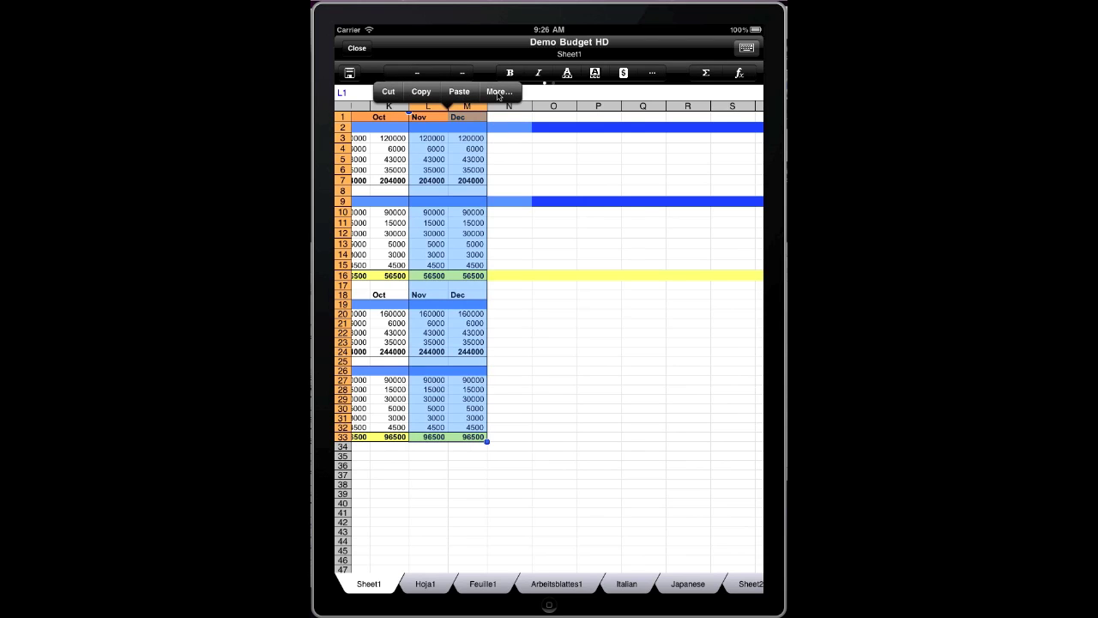
click(498, 91)
click(465, 92)
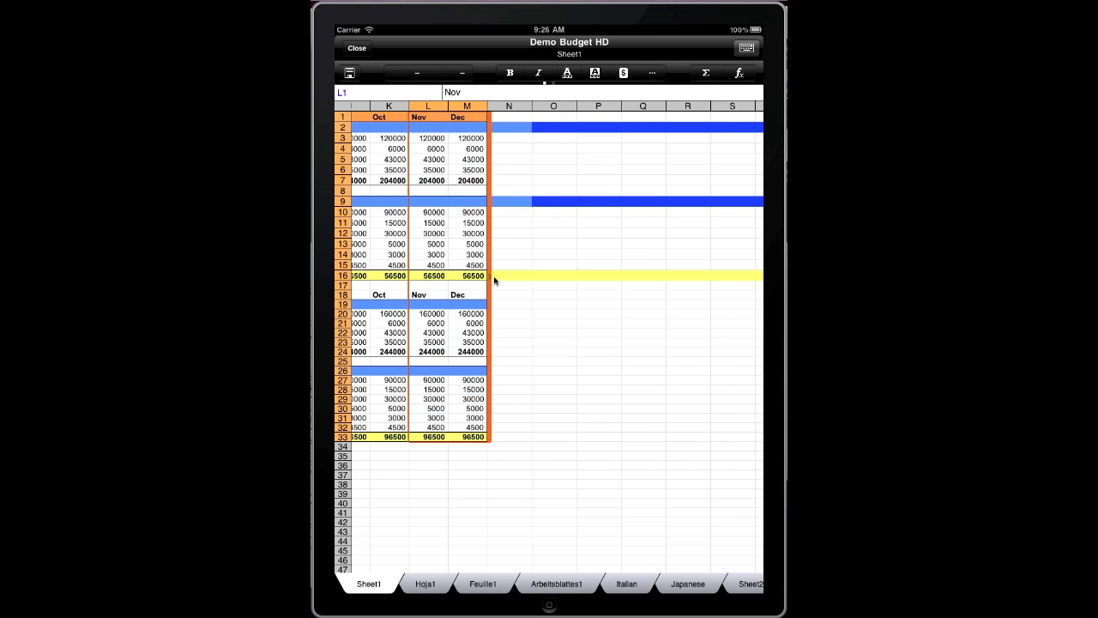
drag(490, 281, 658, 281)
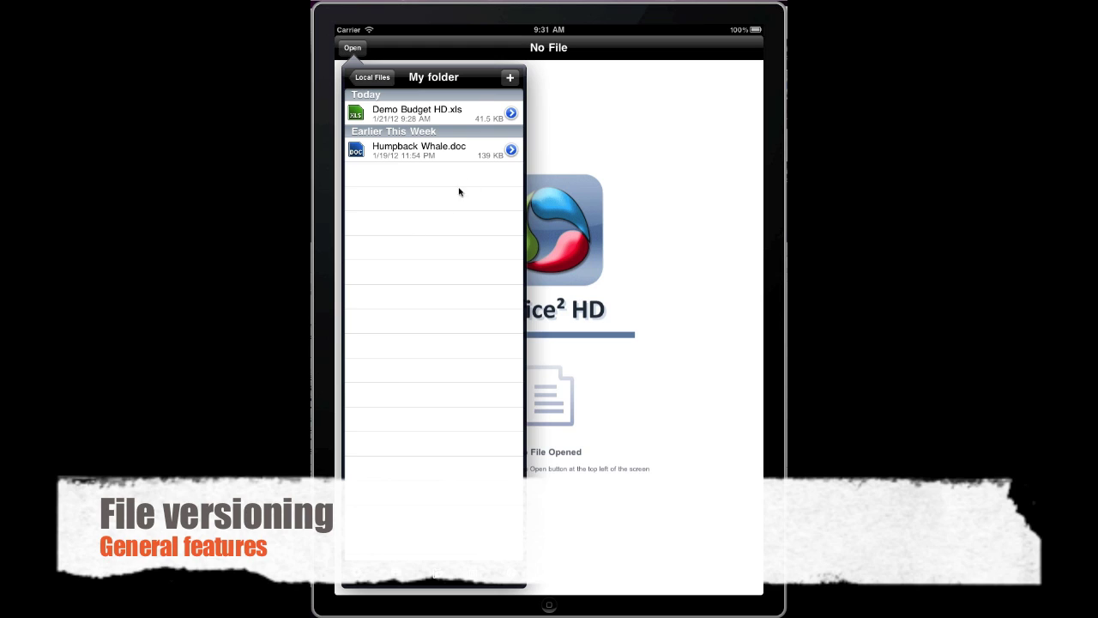
Preview the most recent earlier version of Humpback Whale.doc from its previous-versions list
click(511, 150)
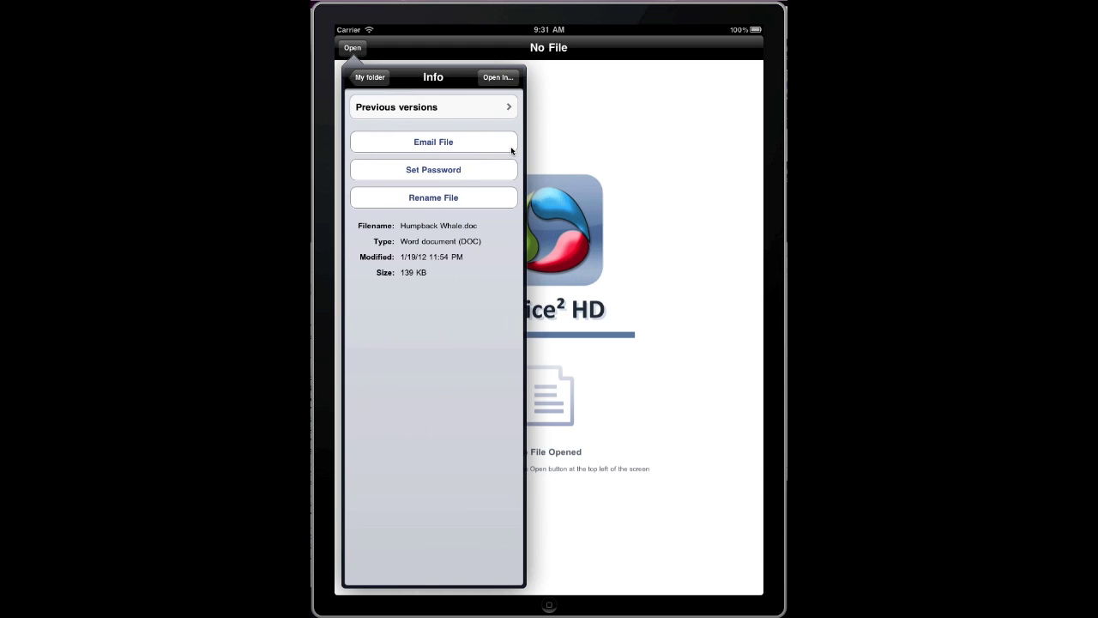
click(434, 108)
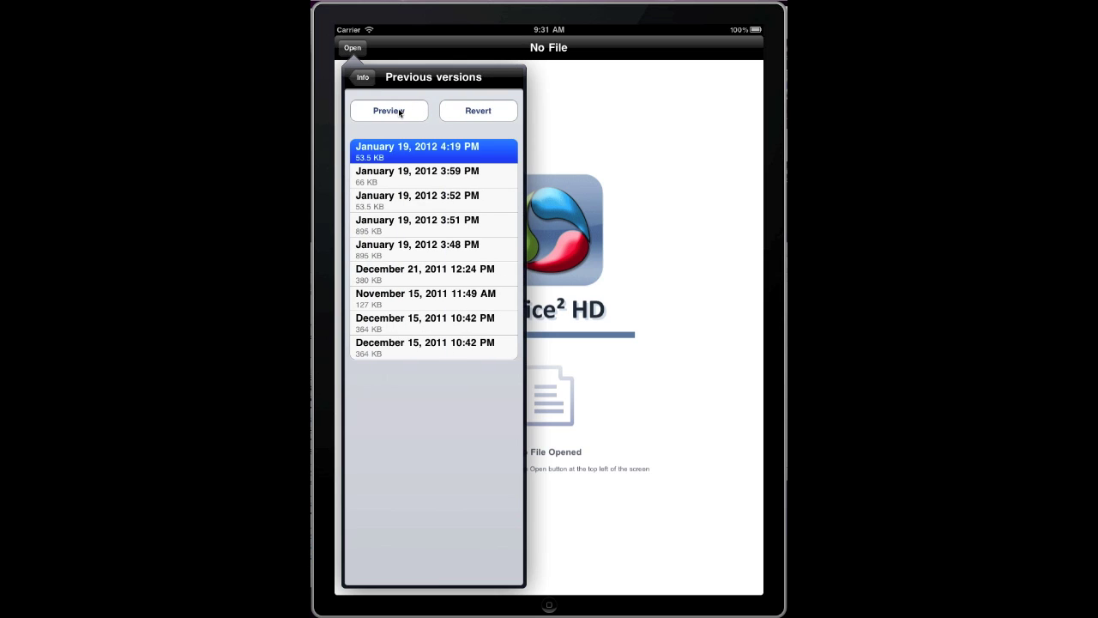
click(399, 112)
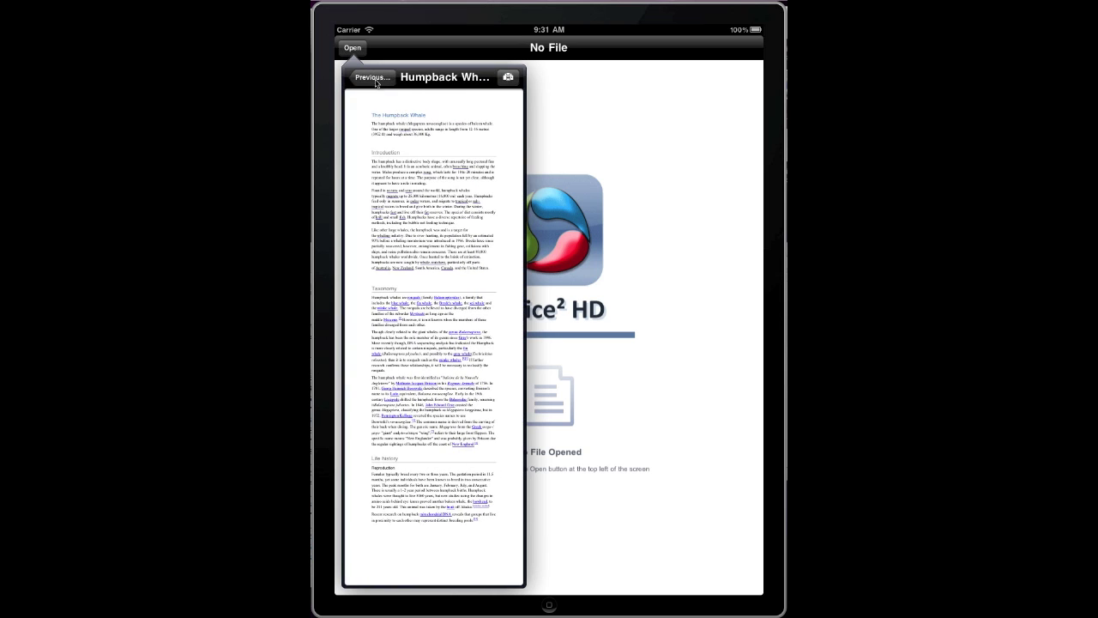
click(371, 78)
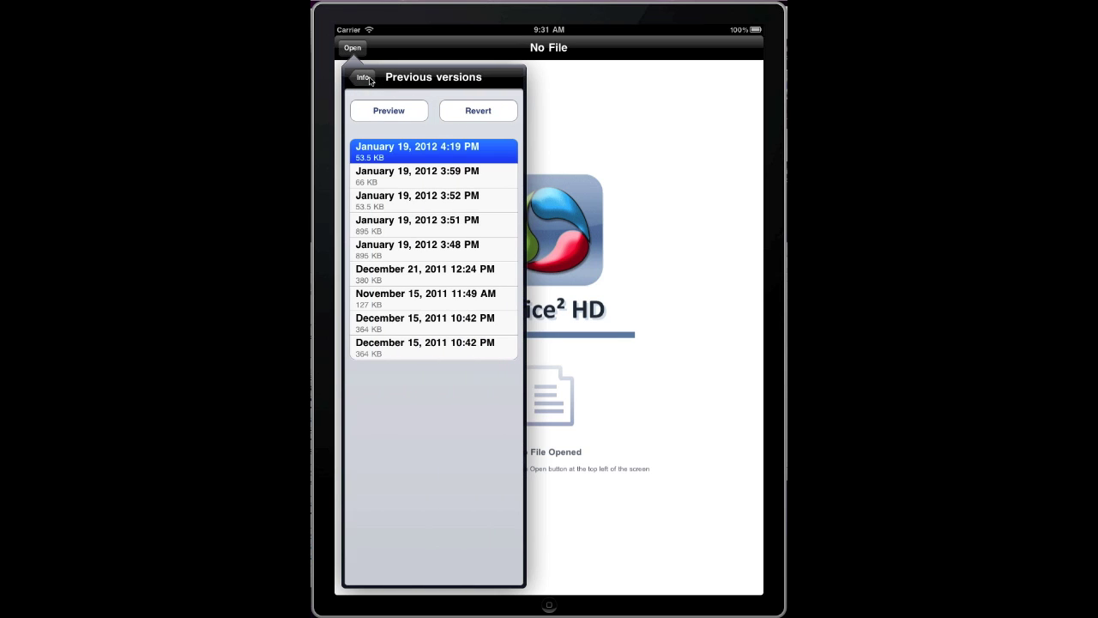
Preview the December 15, 2011 10:42 PM version and revert the document to it
click(416, 345)
click(393, 111)
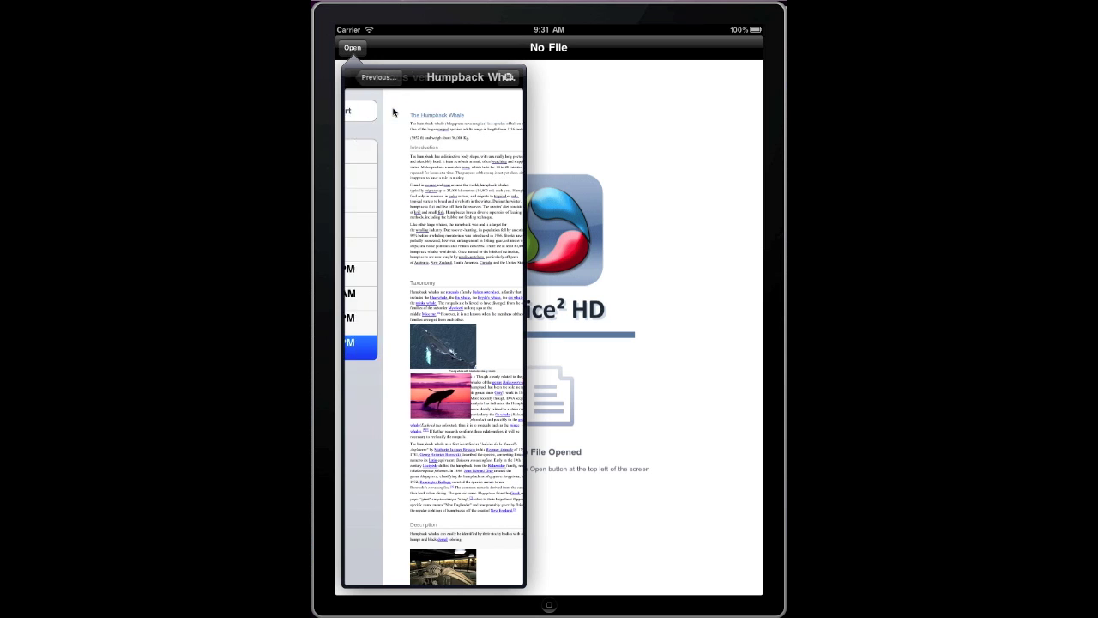
click(372, 78)
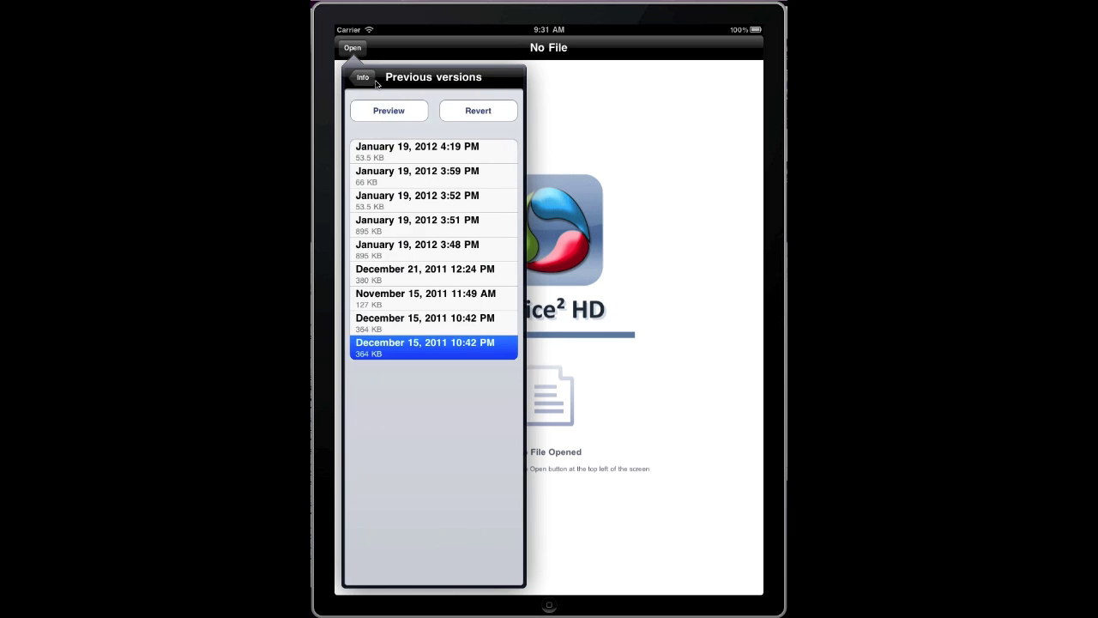
click(477, 112)
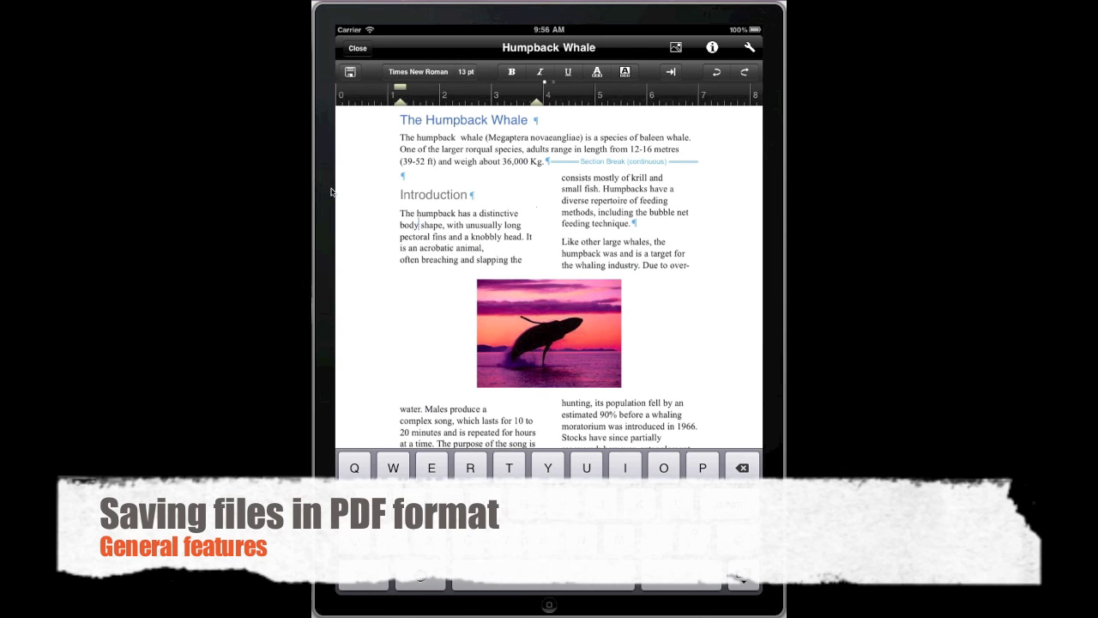
Save Humpback Whale as a PDF in My folder
click(351, 75)
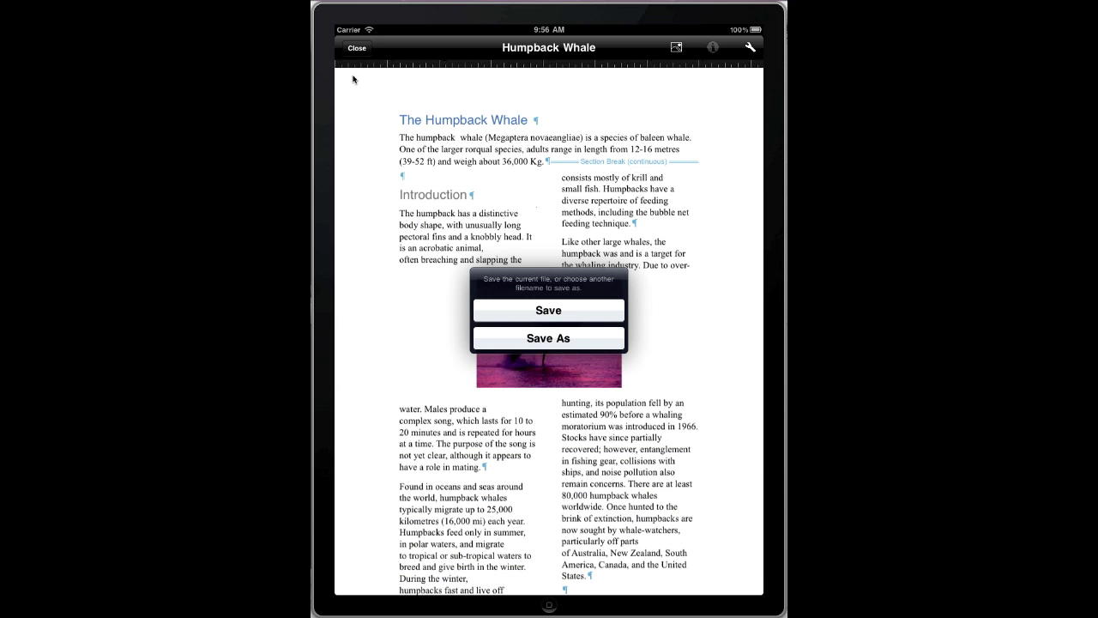
click(536, 338)
click(538, 313)
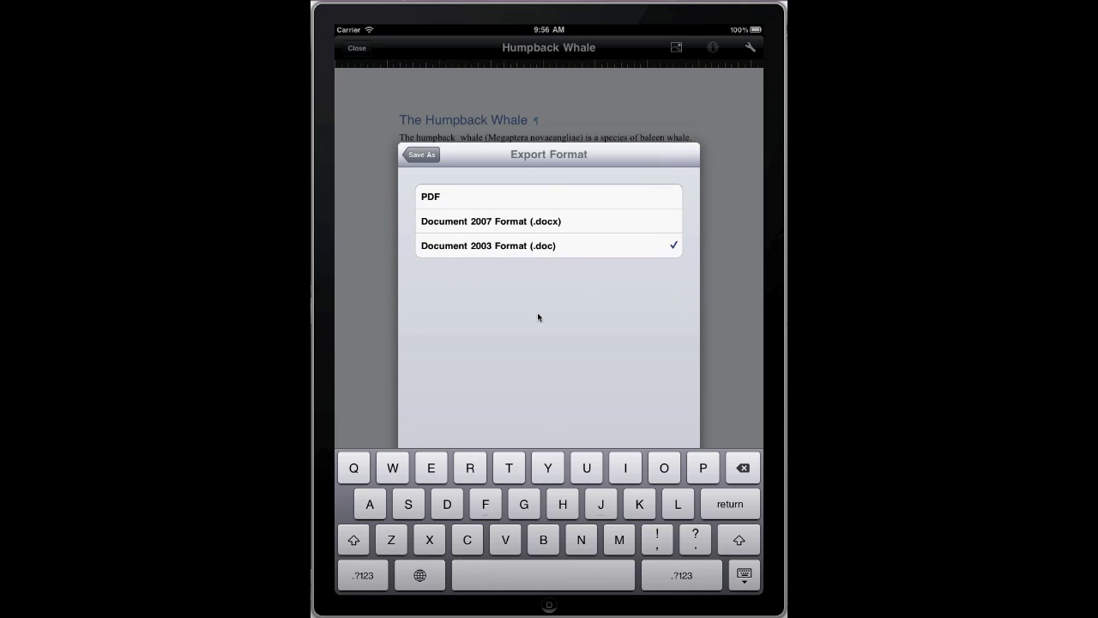
click(559, 197)
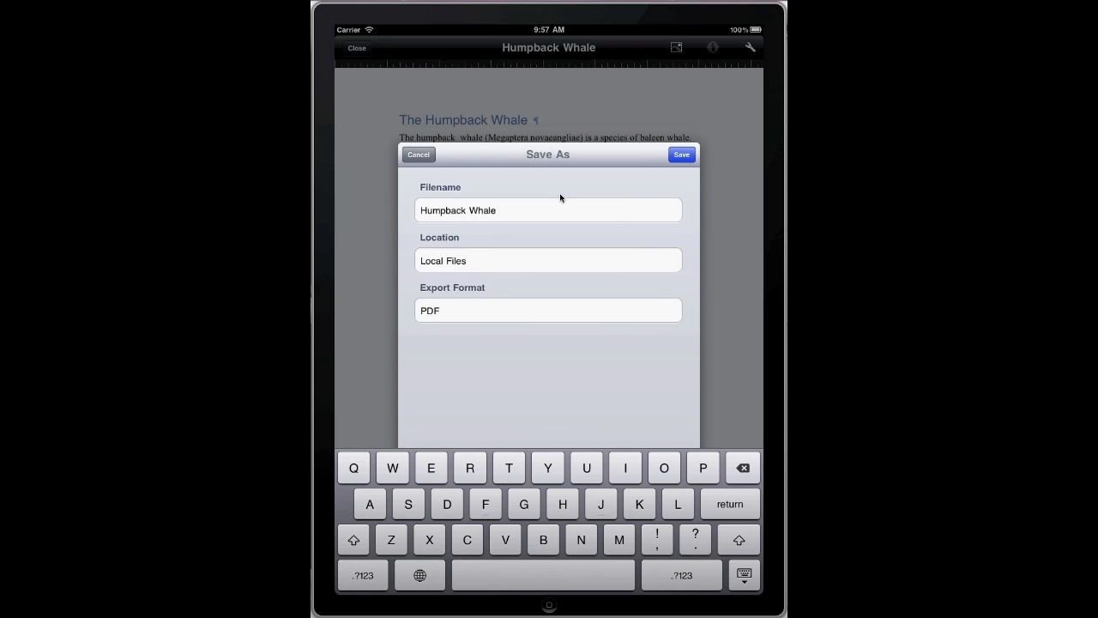
click(538, 260)
click(533, 239)
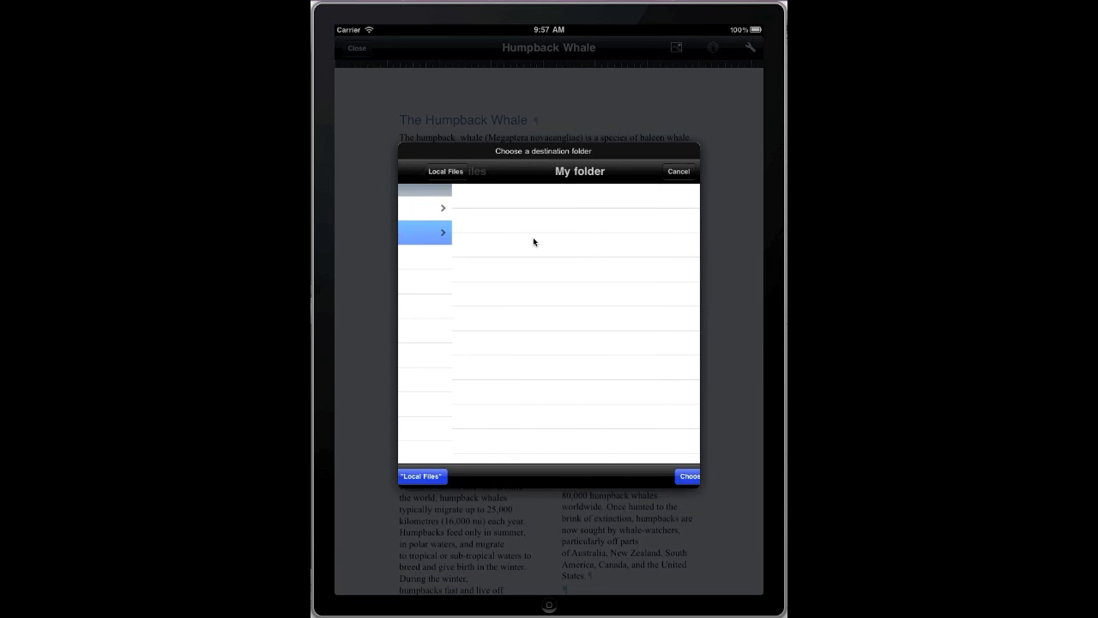
click(659, 477)
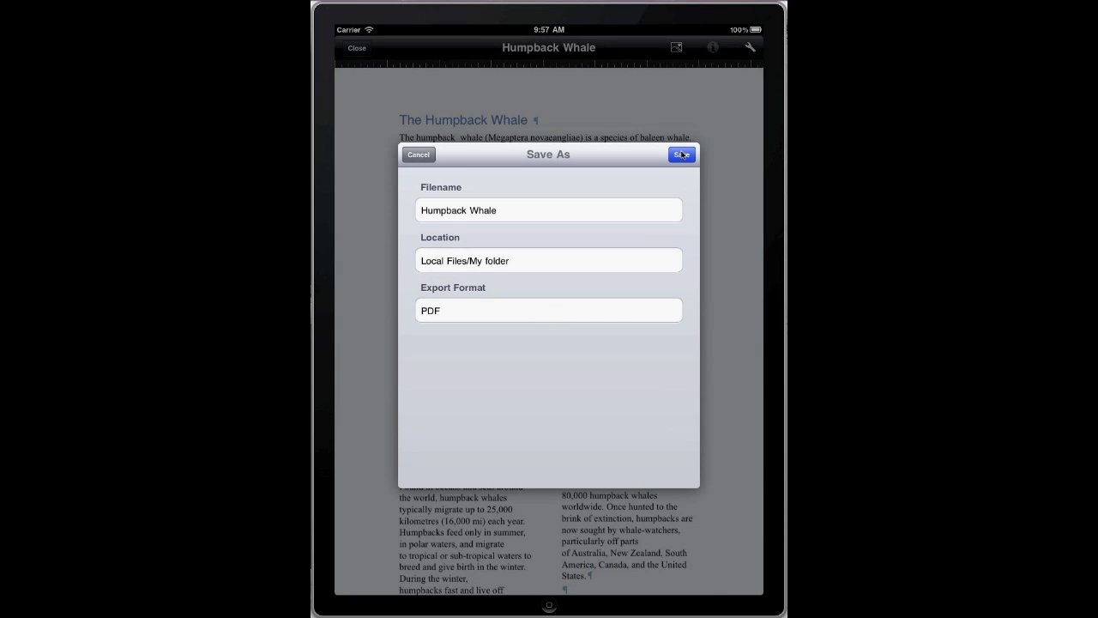
click(683, 155)
Scroll through the three-page PDF, then close it so no file is open
drag(690, 294, 688, 148)
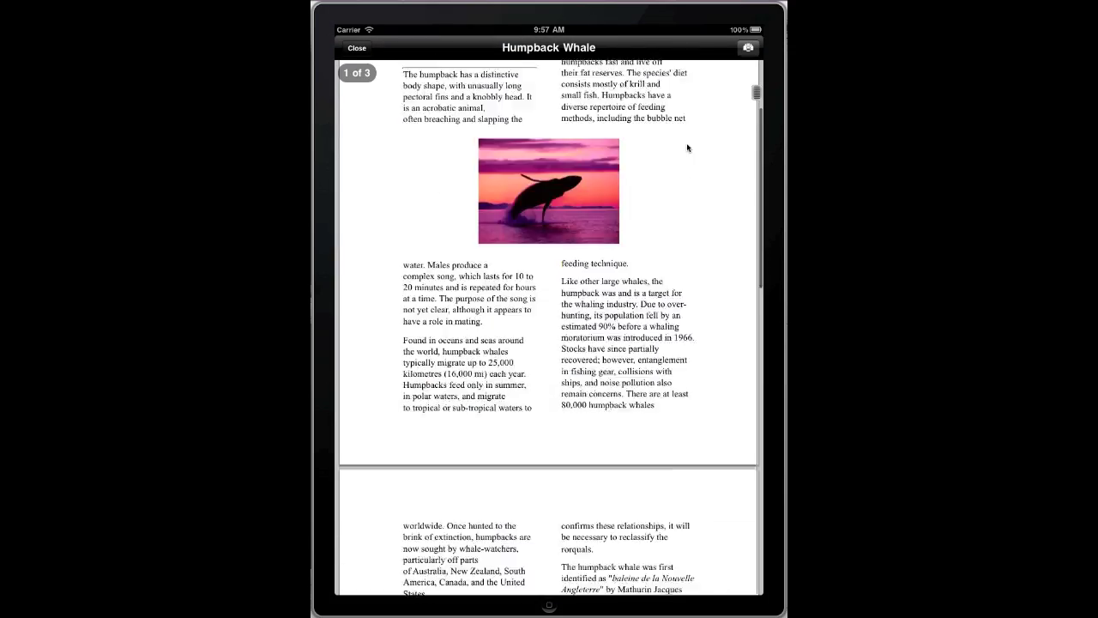
drag(686, 429, 683, 172)
drag(678, 437, 677, 271)
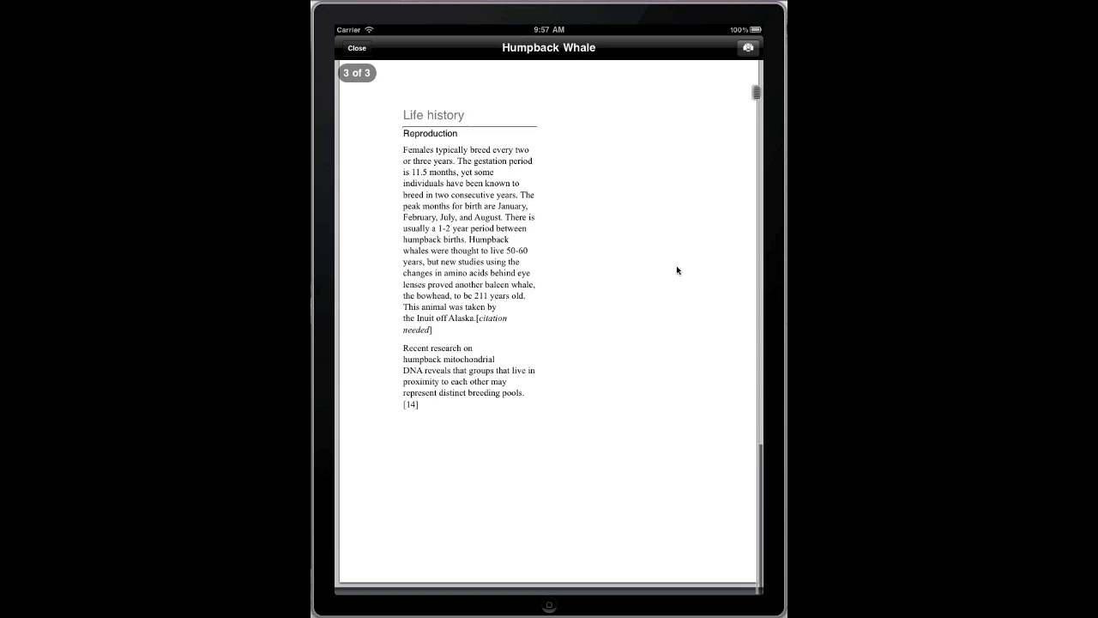
click(354, 48)
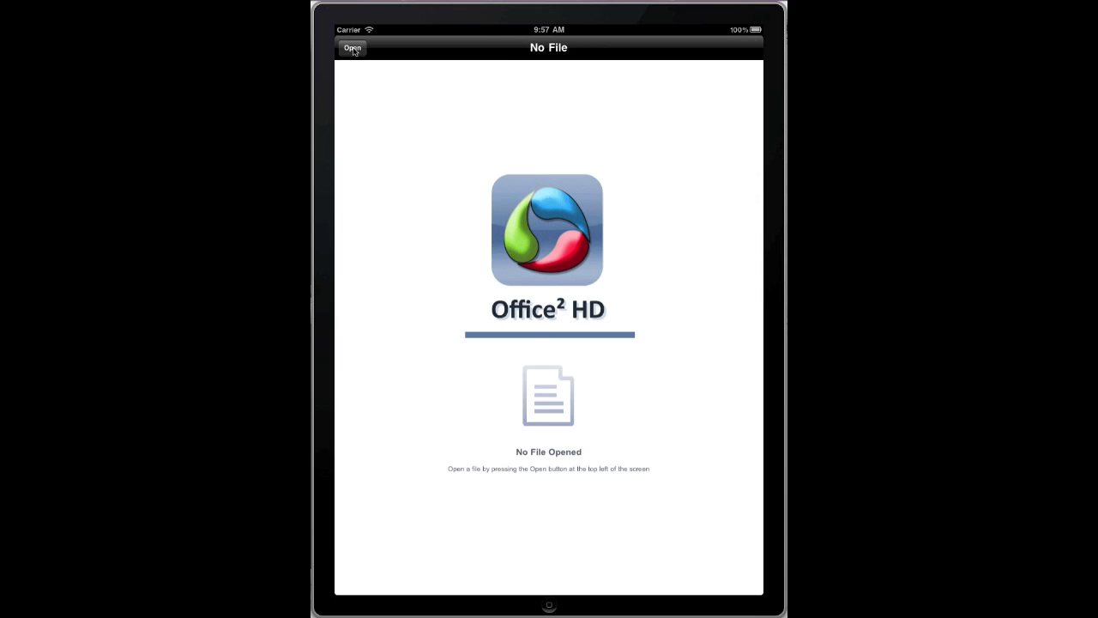